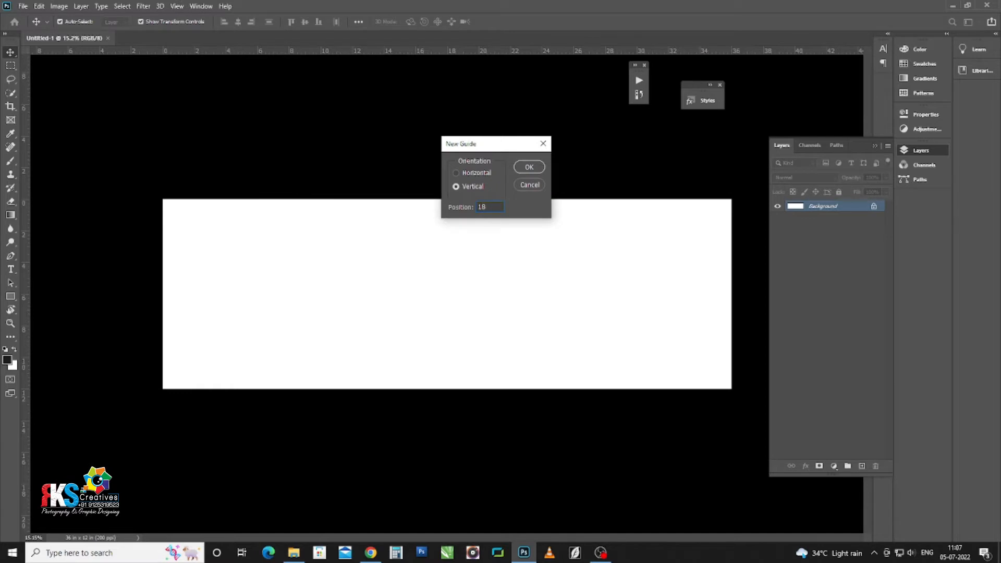
Step: Confirm the vertical guide at the 18-inch mark and bring up the pasteboard colour choices
{"action": "left_click", "coordinate": [526, 168]}
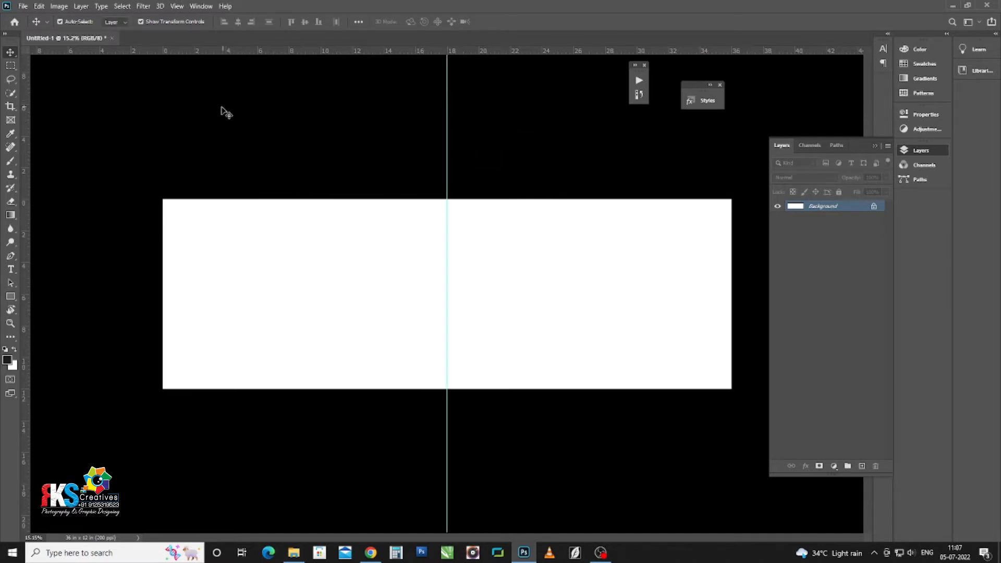
{"action": "right_click", "coordinate": [275, 128]}
Step: Turn the pasteboard grey and drag the black-and-white couple photo from Downloads onto the spread
{"action": "left_click", "coordinate": [291, 159]}
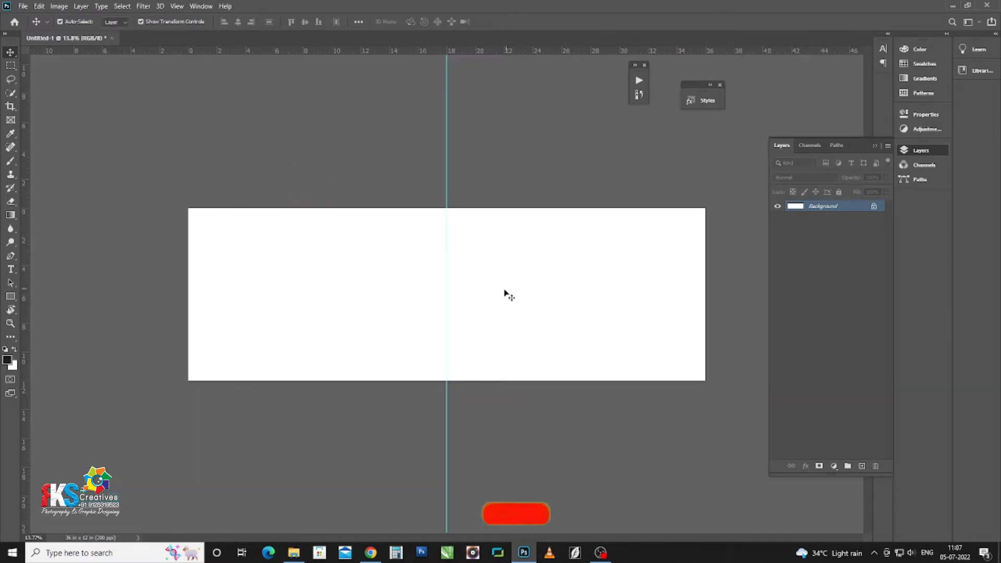
{"action": "scroll", "coordinate": [433, 253], "scroll_direction": "up", "scroll_amount": 1}
{"action": "scroll", "coordinate": [404, 239], "scroll_direction": "up", "scroll_amount": 1}
{"action": "key", "text": "alt+Tab"}
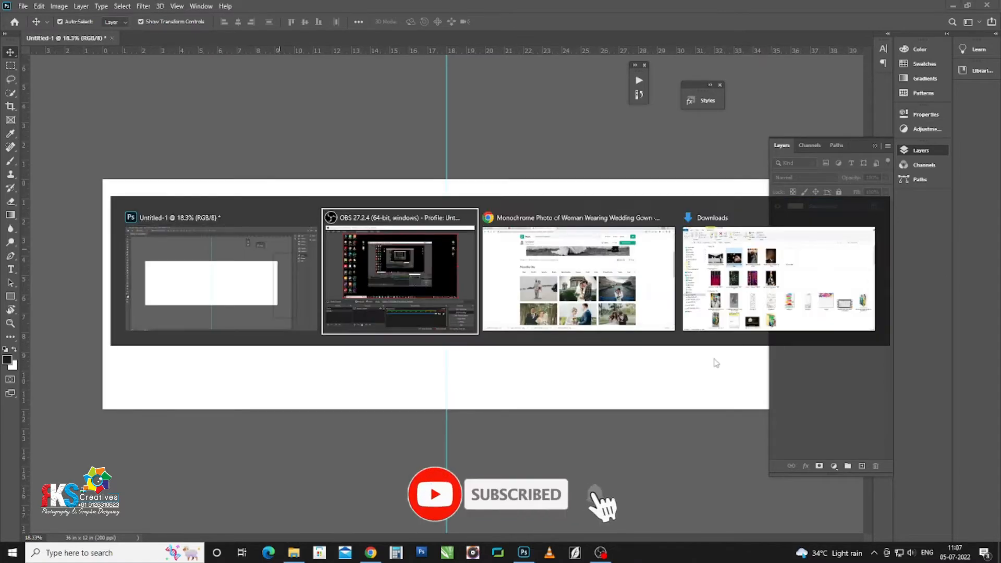
{"action": "key", "text": "alt+Tab"}
{"action": "key", "text": "alt+Tab"}
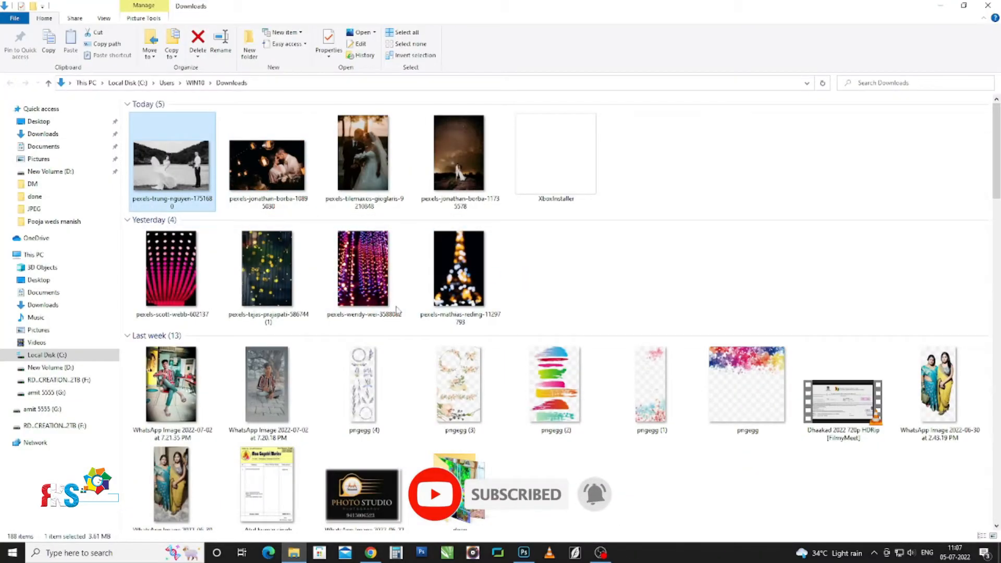
{"action": "left_click_drag", "start_coordinate": [173, 174], "coordinate": [351, 259]}
{"action": "key", "text": "alt+Tab"}
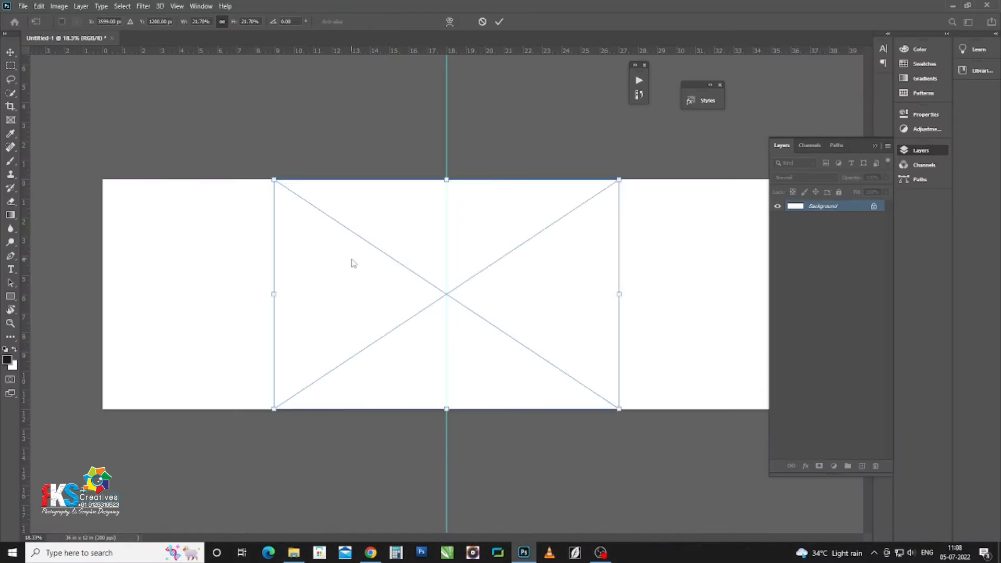
Step: Move and enlarge the couple photo into place, commit it, and ready a white brush
{"action": "left_click_drag", "start_coordinate": [464, 242], "coordinate": [426, 241]}
{"action": "left_click_drag", "start_coordinate": [589, 173], "coordinate": [604, 155]}
{"action": "left_click_drag", "start_coordinate": [474, 297], "coordinate": [551, 287]}
{"action": "key", "text": "Return"}
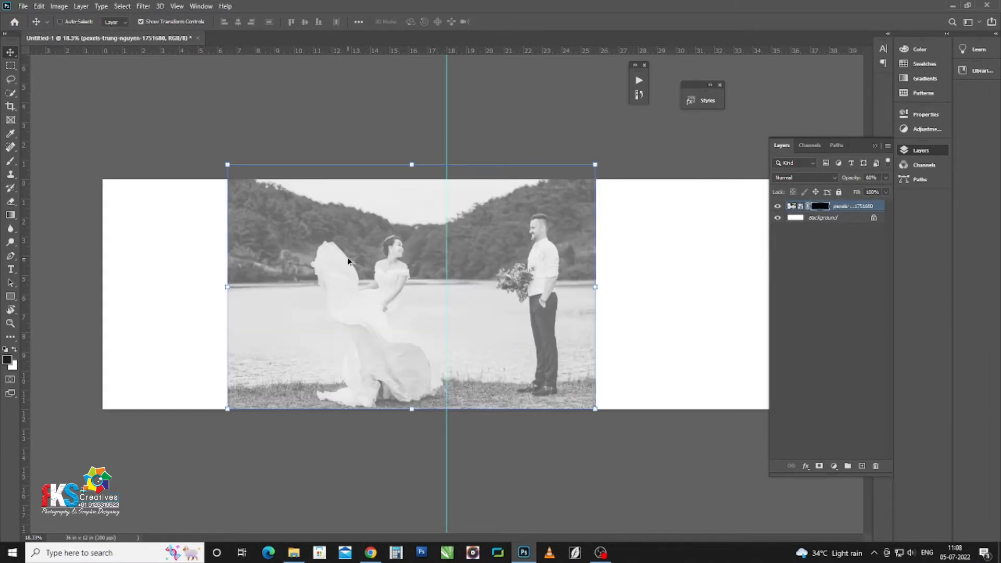
{"action": "key", "text": "b"}
{"action": "key", "text": "x"}
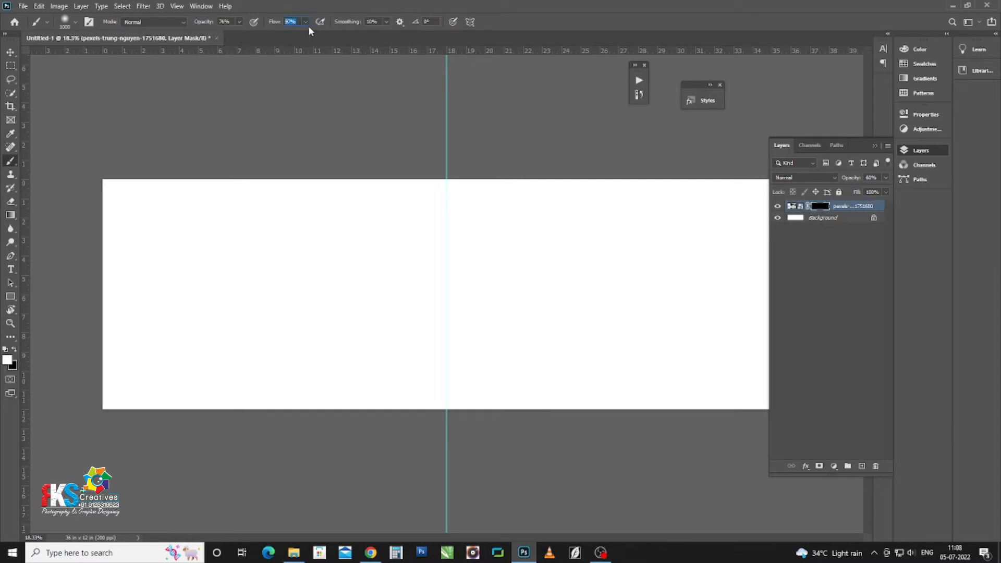
Step: Paint white with a 1300 px brush to reveal the couple, then fade the right edge with black
{"action": "key", "text": "bracketright"}
{"action": "key", "text": "bracketright"}
{"action": "key", "text": "bracketright"}
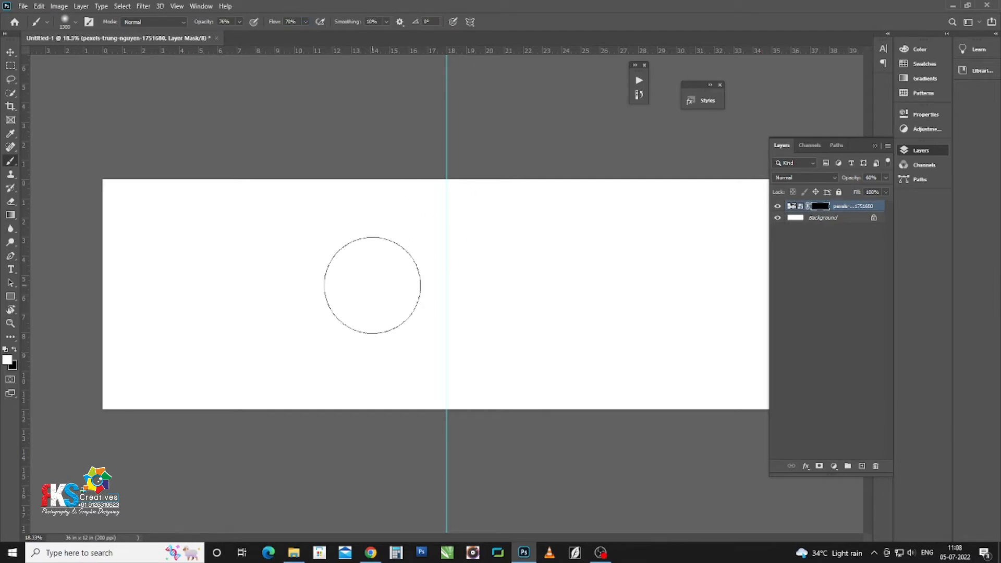
{"action": "mouse_move", "coordinate": [370, 286]}
{"action": "left_mouse_down"}
{"action": "mouse_move", "coordinate": [378, 246]}
{"action": "mouse_move", "coordinate": [397, 223]}
{"action": "mouse_move", "coordinate": [382, 293]}
{"action": "mouse_move", "coordinate": [342, 339]}
{"action": "mouse_move", "coordinate": [366, 352]}
{"action": "mouse_move", "coordinate": [388, 227]}
{"action": "mouse_move", "coordinate": [331, 284]}
{"action": "mouse_move", "coordinate": [362, 345]}
{"action": "mouse_move", "coordinate": [380, 353]}
{"action": "mouse_move", "coordinate": [466, 222]}
{"action": "mouse_move", "coordinate": [504, 237]}
{"action": "mouse_move", "coordinate": [507, 222]}
{"action": "mouse_move", "coordinate": [443, 347]}
{"action": "mouse_move", "coordinate": [551, 224]}
{"action": "mouse_move", "coordinate": [524, 340]}
{"action": "mouse_move", "coordinate": [529, 221]}
{"action": "mouse_move", "coordinate": [510, 352]}
{"action": "mouse_move", "coordinate": [492, 278]}
{"action": "left_mouse_up"}
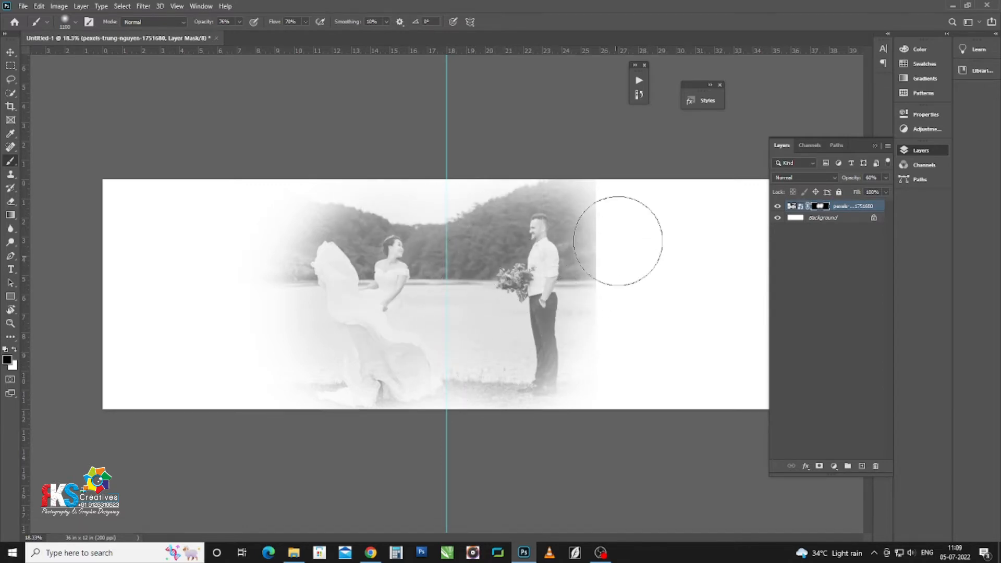
{"action": "key", "text": "x"}
{"action": "mouse_move", "coordinate": [615, 162]}
{"action": "left_mouse_down"}
{"action": "mouse_move", "coordinate": [588, 357]}
{"action": "mouse_move", "coordinate": [591, 449]}
{"action": "left_mouse_up"}
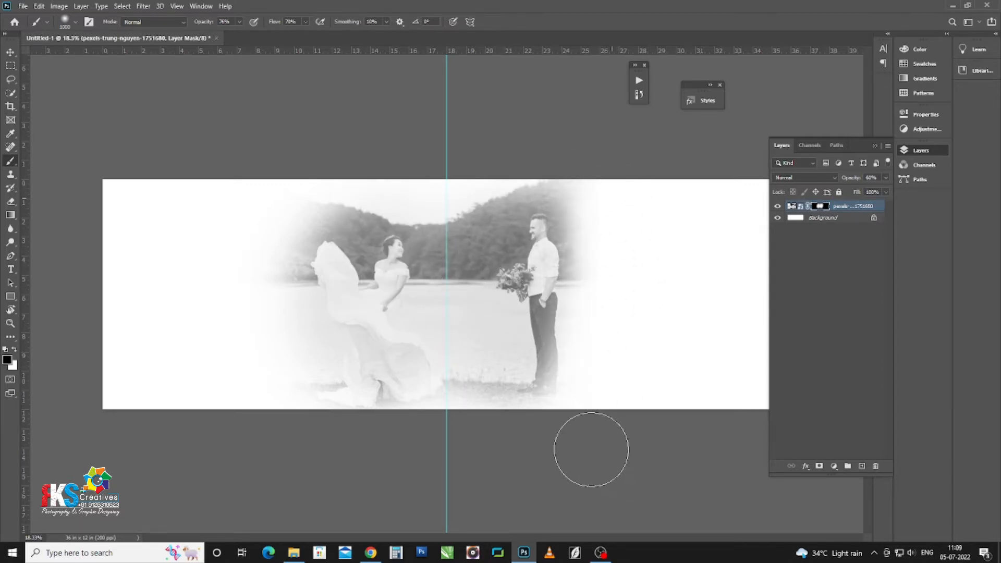
Step: Reselect the couple photo layer with the Move tool and glance at the Downloads folder
{"action": "left_click", "coordinate": [9, 53]}
{"action": "left_click", "coordinate": [366, 318]}
{"action": "left_click", "coordinate": [356, 304]}
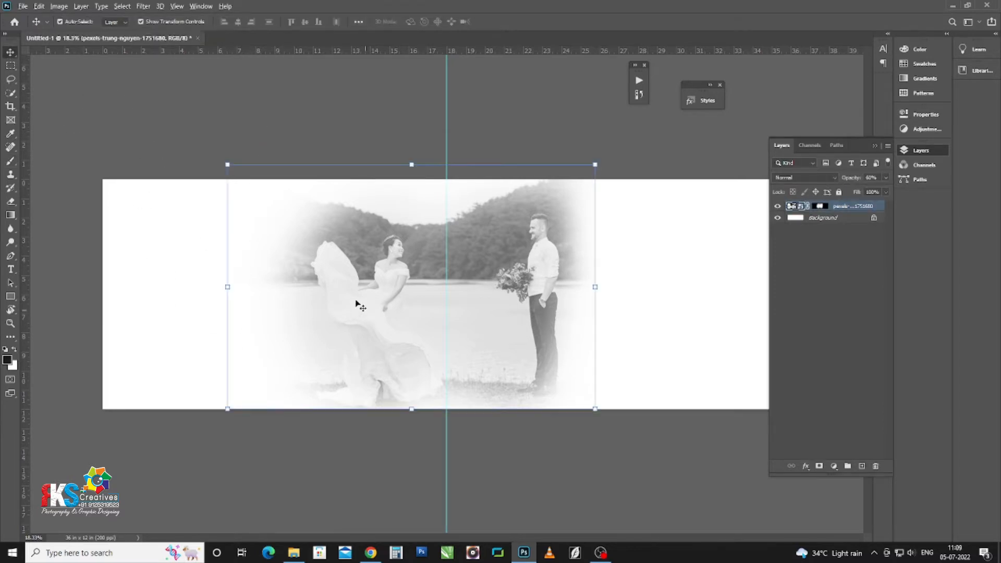
{"action": "key", "text": "alt+Tab"}
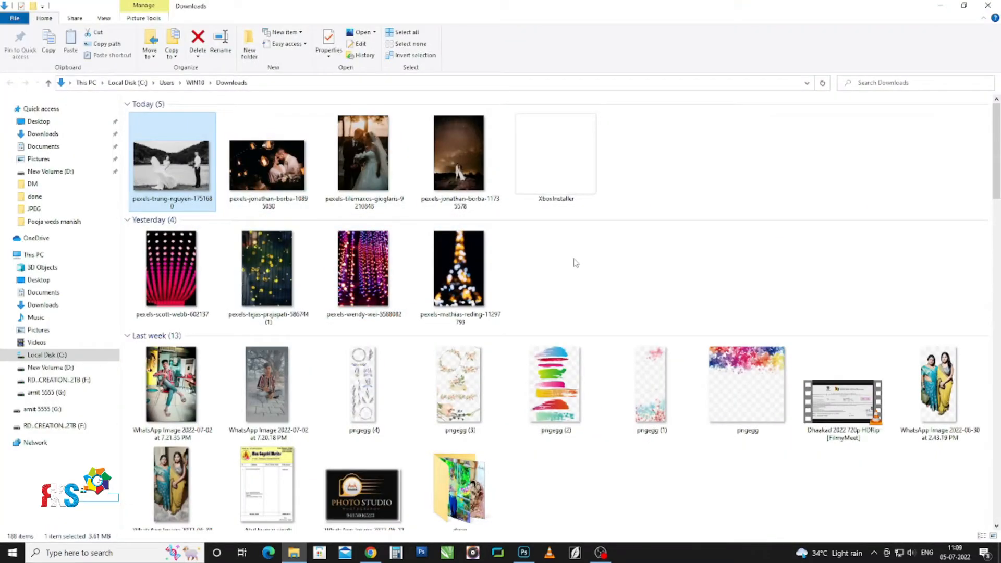
{"action": "key", "text": "alt+Tab"}
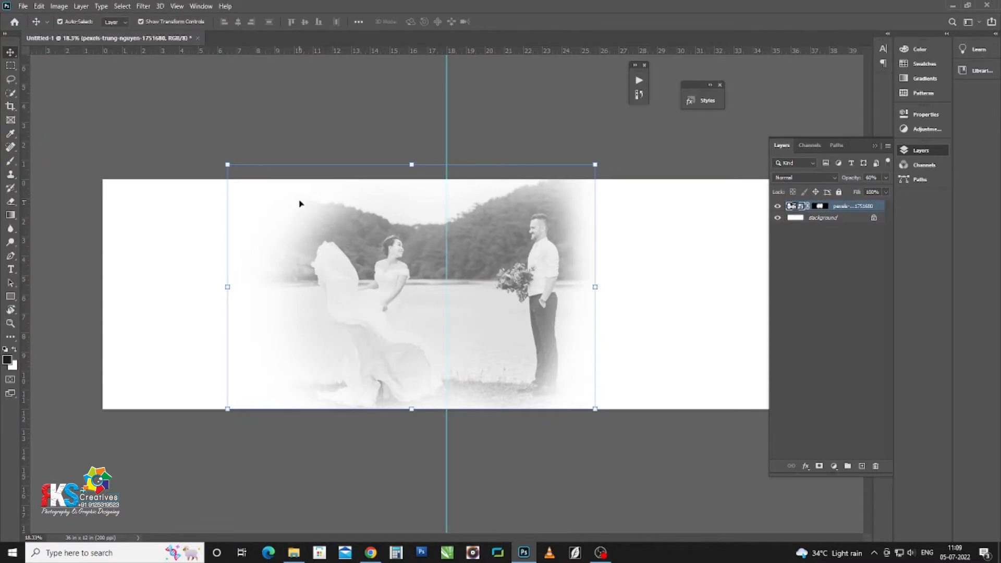
Step: Draw a large circle over the left page with the Ellipse Tool and fill it black
{"action": "right_click", "coordinate": [10, 296]}
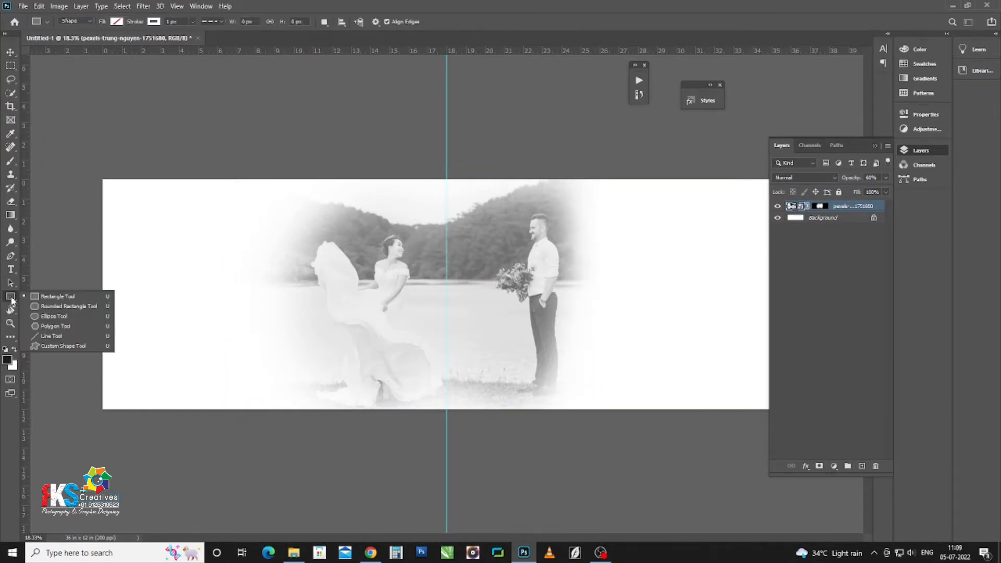
{"action": "left_click", "coordinate": [57, 306]}
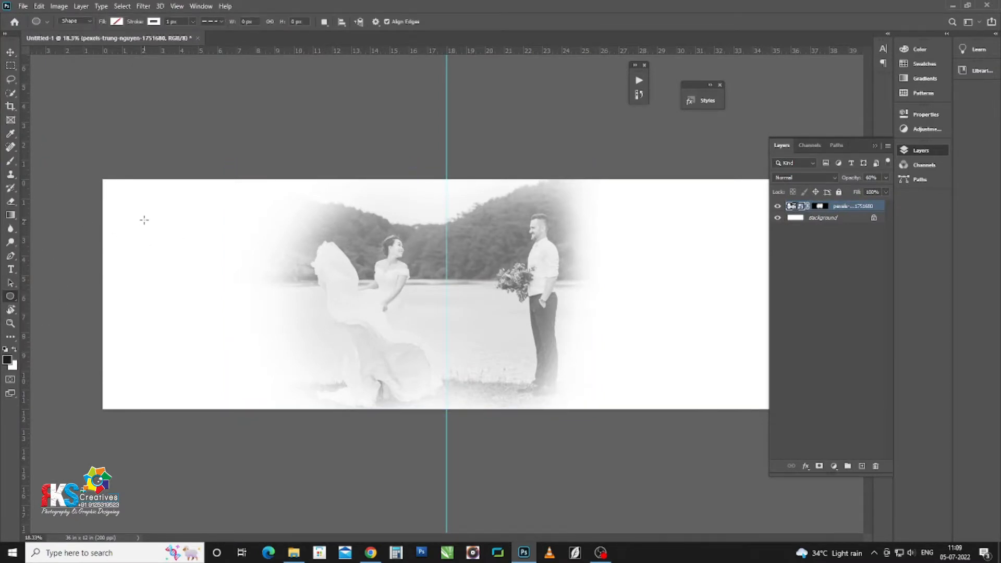
{"action": "left_click_drag", "start_coordinate": [70, 134], "coordinate": [332, 482]}
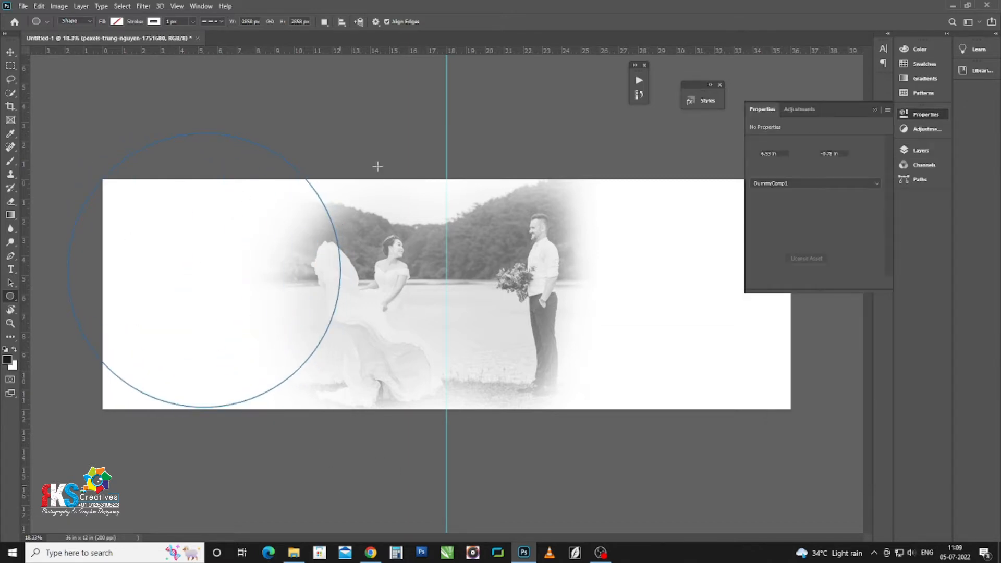
{"action": "left_click", "coordinate": [756, 193]}
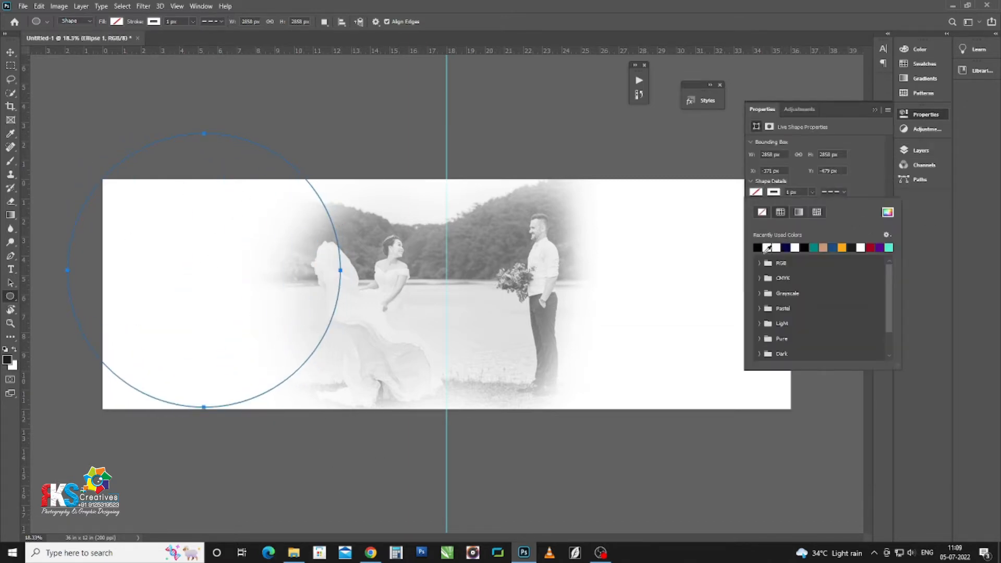
{"action": "left_click", "coordinate": [757, 247]}
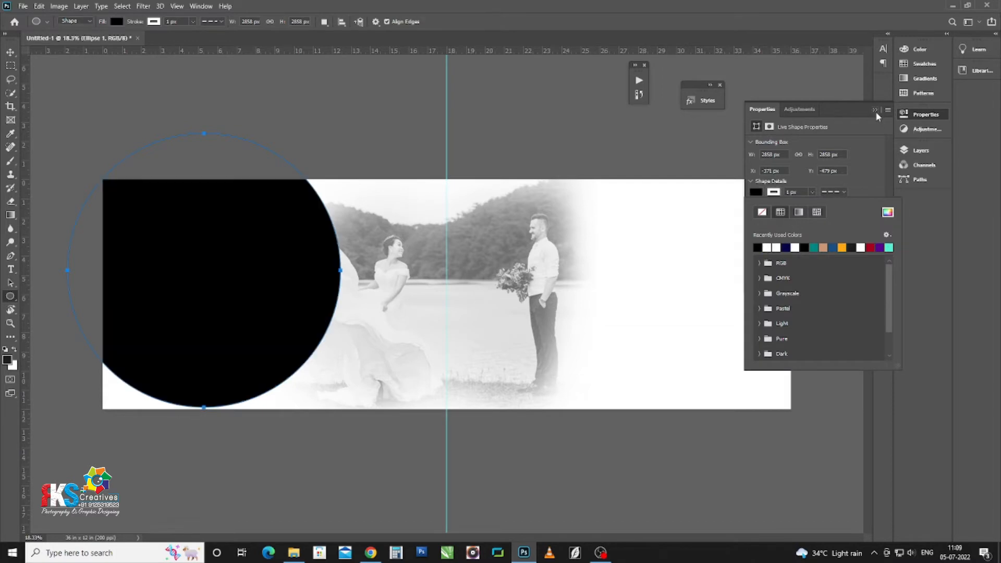
Step: Shift the black circle further left so it is cut off by the spread's edge
{"action": "left_click", "coordinate": [10, 53]}
{"action": "mouse_move", "coordinate": [215, 268]}
{"action": "left_mouse_down"}
{"action": "mouse_move", "coordinate": [190, 295]}
{"action": "mouse_move", "coordinate": [178, 291]}
{"action": "mouse_move", "coordinate": [224, 280]}
{"action": "left_mouse_up"}
{"action": "key", "text": "ctrl+t"}
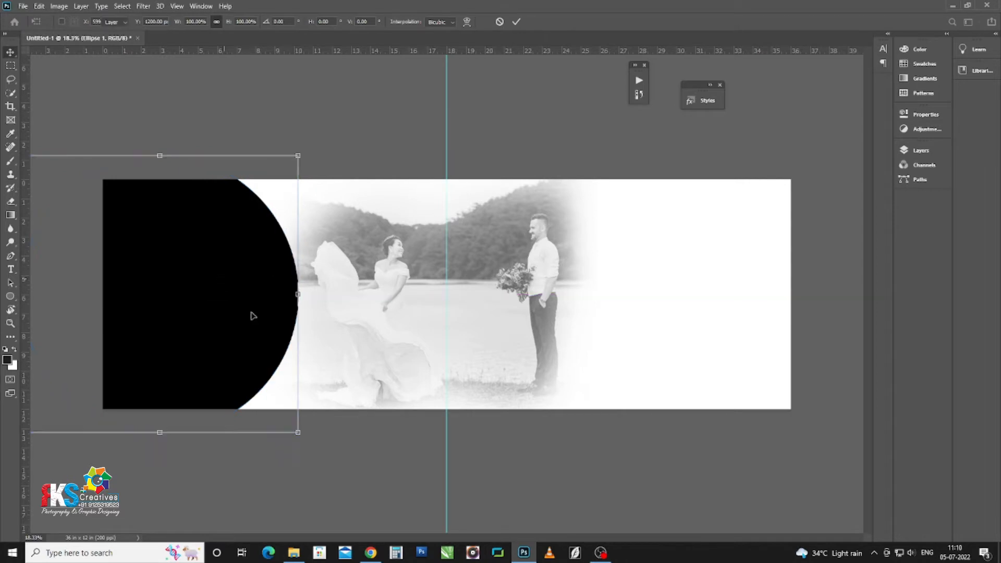
{"action": "key", "text": "Return"}
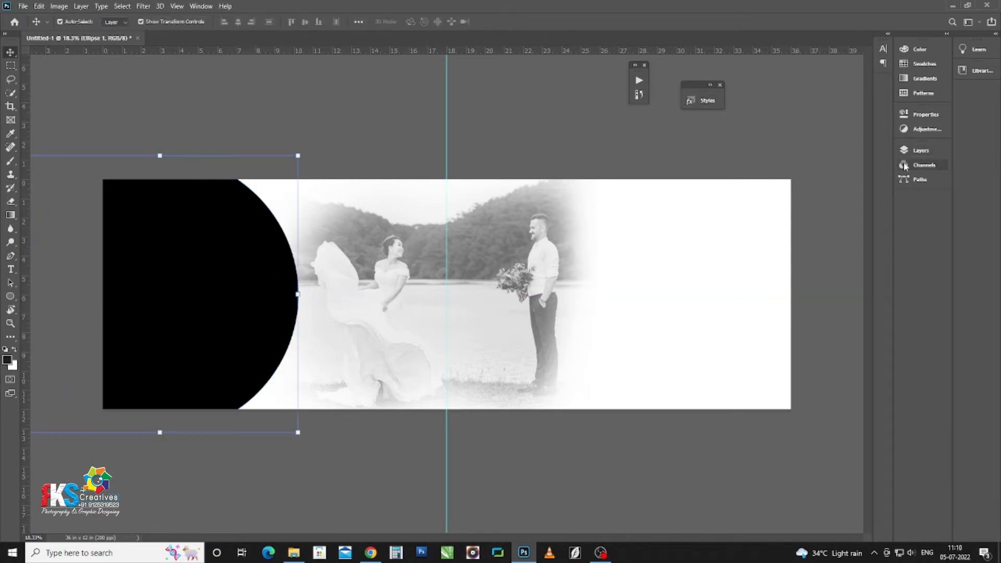
Step: Select the Ellipse 1 layer and check its fill colour, keeping it black
{"action": "left_click", "coordinate": [912, 158]}
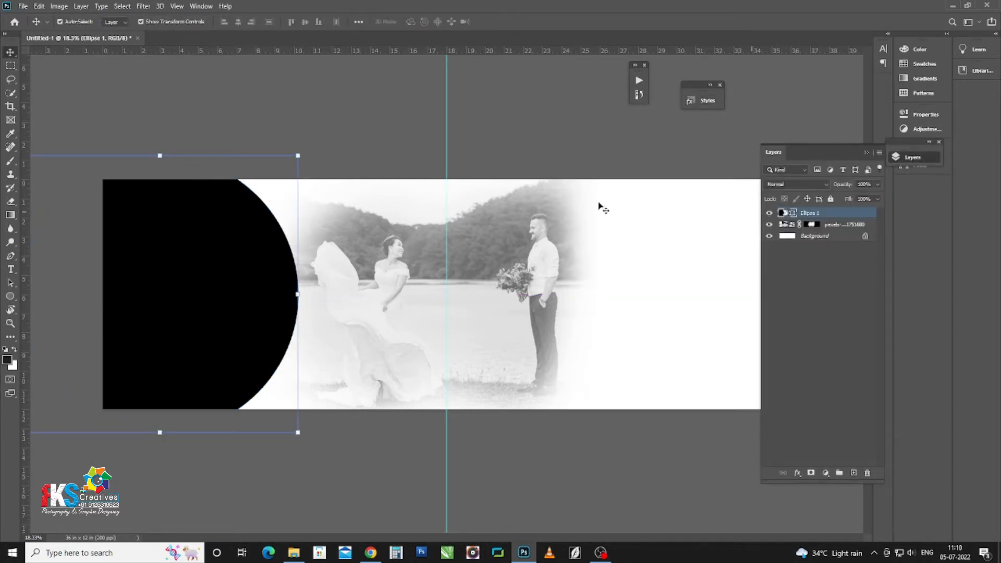
{"action": "left_click", "coordinate": [747, 225]}
{"action": "left_click", "coordinate": [791, 213]}
{"action": "double_click", "coordinate": [780, 213]}
{"action": "key", "text": "Escape"}
Step: Apply a stroke preset from the Styles panel to Ellipse 1, then collapse the panel
{"action": "left_click", "coordinate": [964, 146]}
{"action": "left_click", "coordinate": [712, 102]}
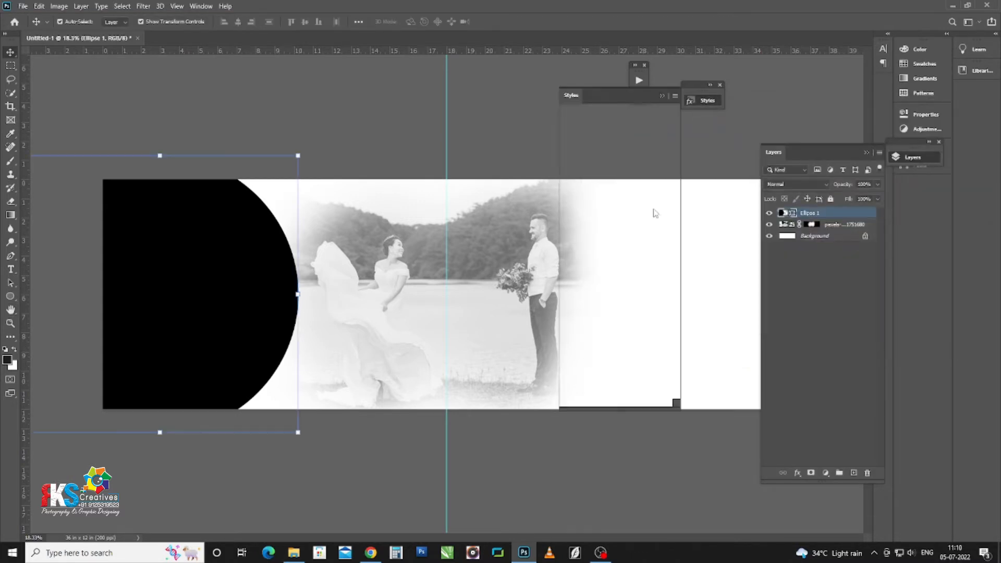
{"action": "scroll", "coordinate": [594, 224], "scroll_direction": "down", "scroll_amount": 3}
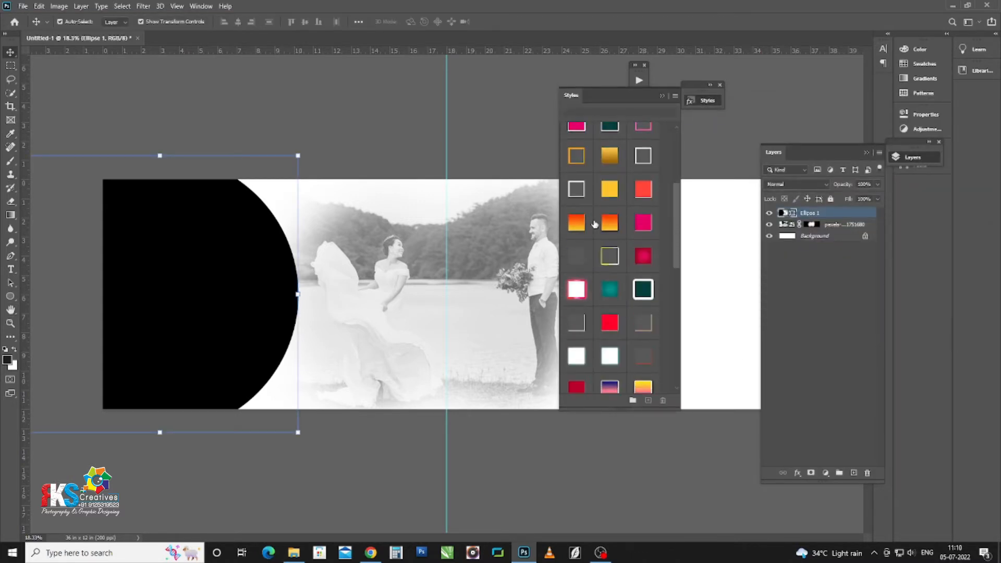
{"action": "scroll", "coordinate": [594, 224], "scroll_direction": "down", "scroll_amount": 6}
{"action": "left_click", "coordinate": [580, 181]}
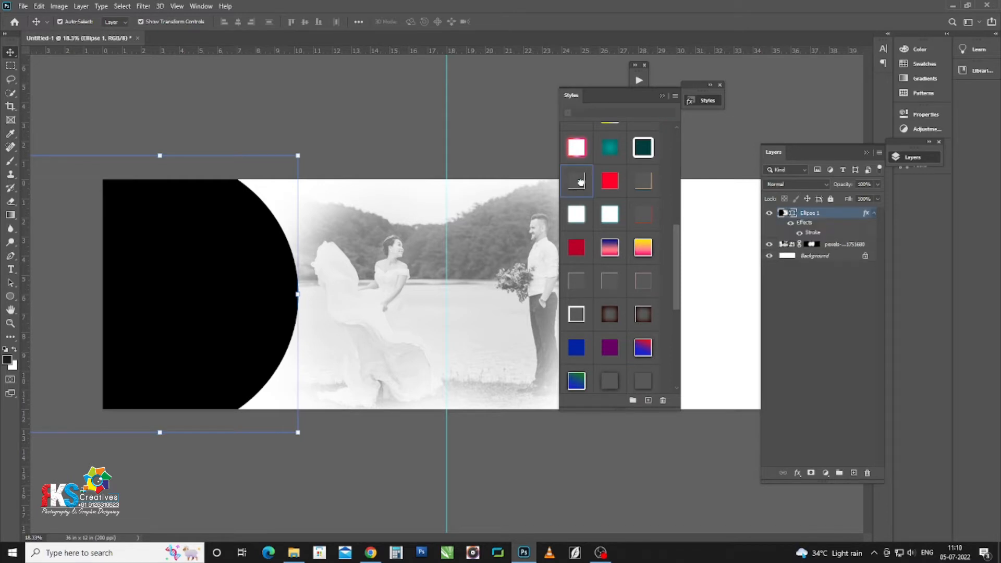
{"action": "left_click", "coordinate": [661, 97]}
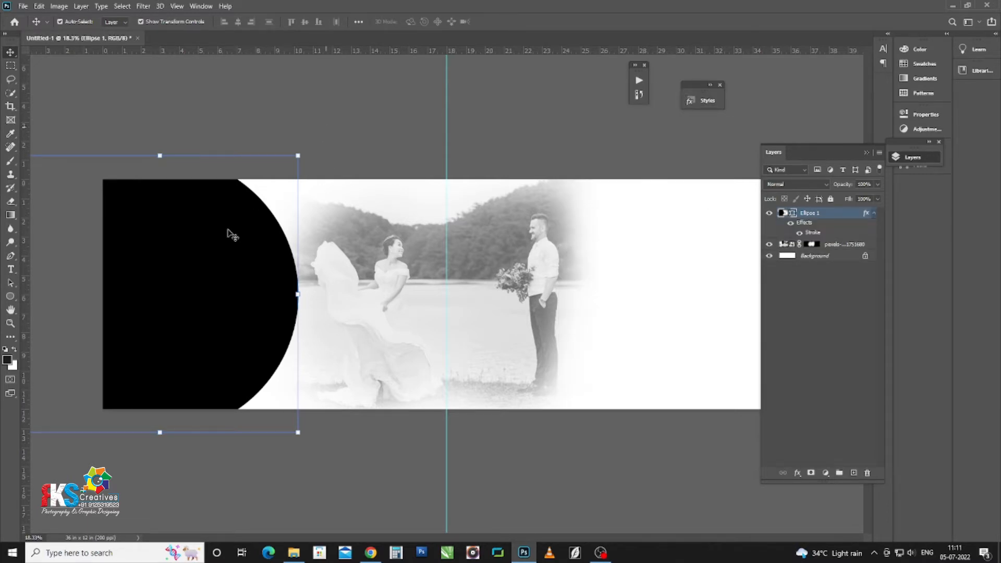
{"action": "key", "text": "alt+Tab"}
{"action": "key", "text": "alt+Tab"}
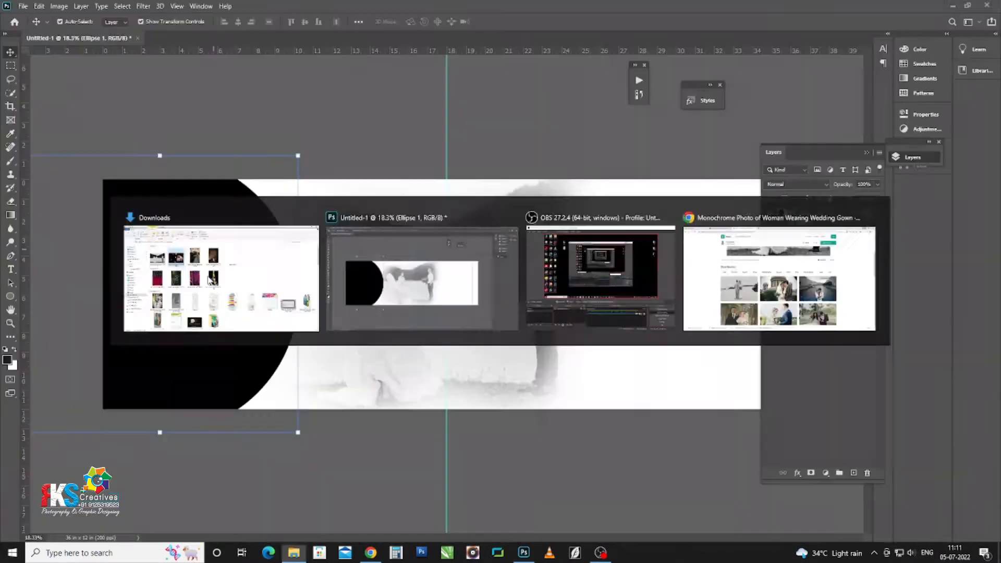
Step: Place the night couple photo over the circle, flipped horizontally and positioned inside it
{"action": "left_click_drag", "start_coordinate": [188, 295], "coordinate": [195, 270]}
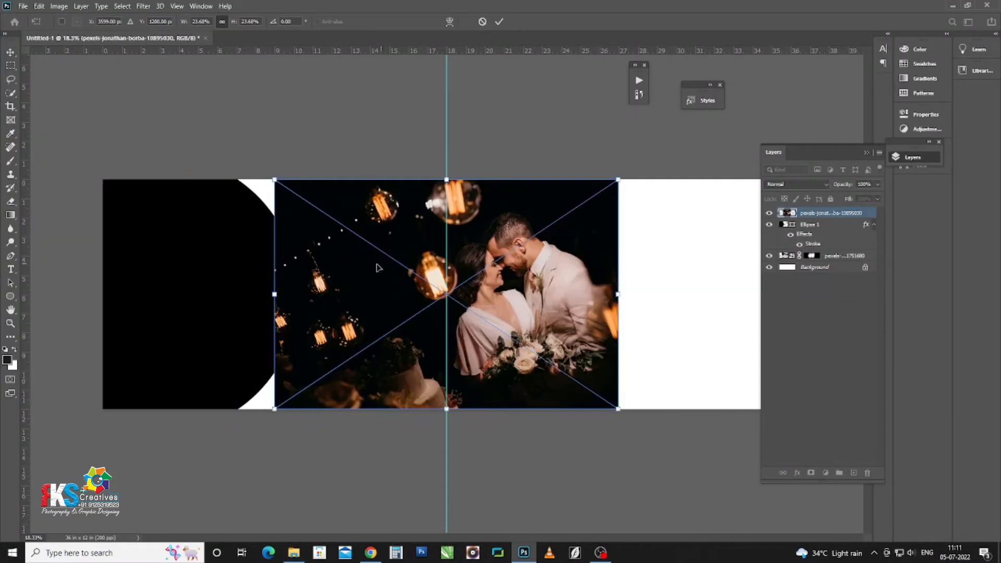
{"action": "left_click_drag", "start_coordinate": [106, 259], "coordinate": [69, 251]}
{"action": "right_click", "coordinate": [192, 272]}
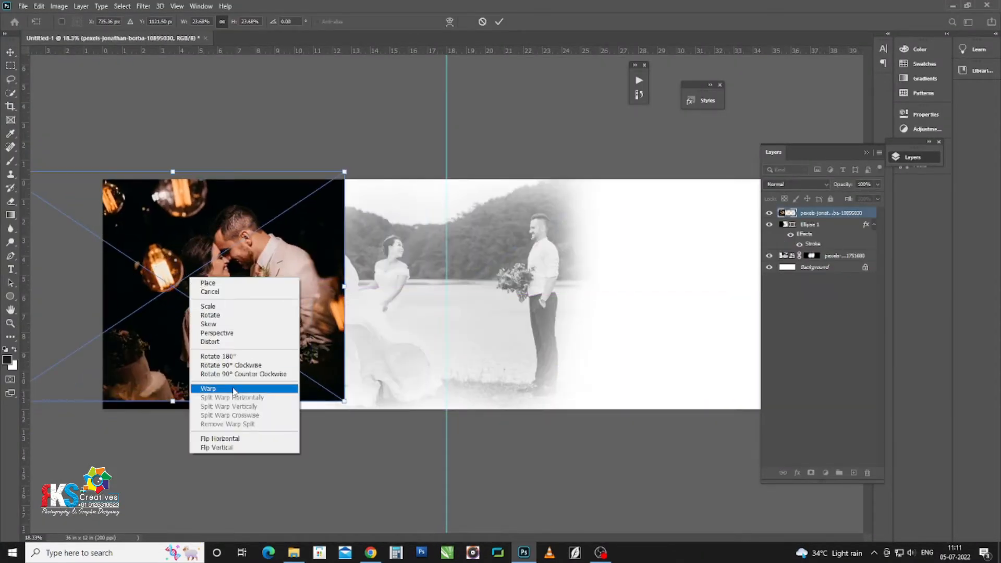
{"action": "left_click", "coordinate": [219, 385]}
{"action": "left_click_drag", "start_coordinate": [222, 275], "coordinate": [311, 279]}
{"action": "key", "text": "Return"}
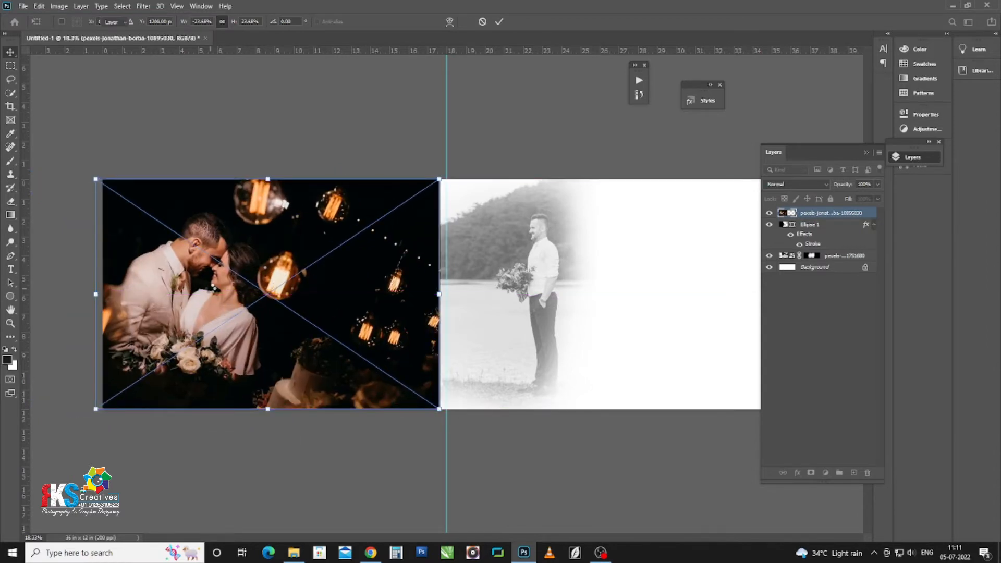
Step: Clip the night photo into the circle, enlarge it slightly, then select the black-and-white photo layer
{"action": "key", "text": "ctrl+alt+g"}
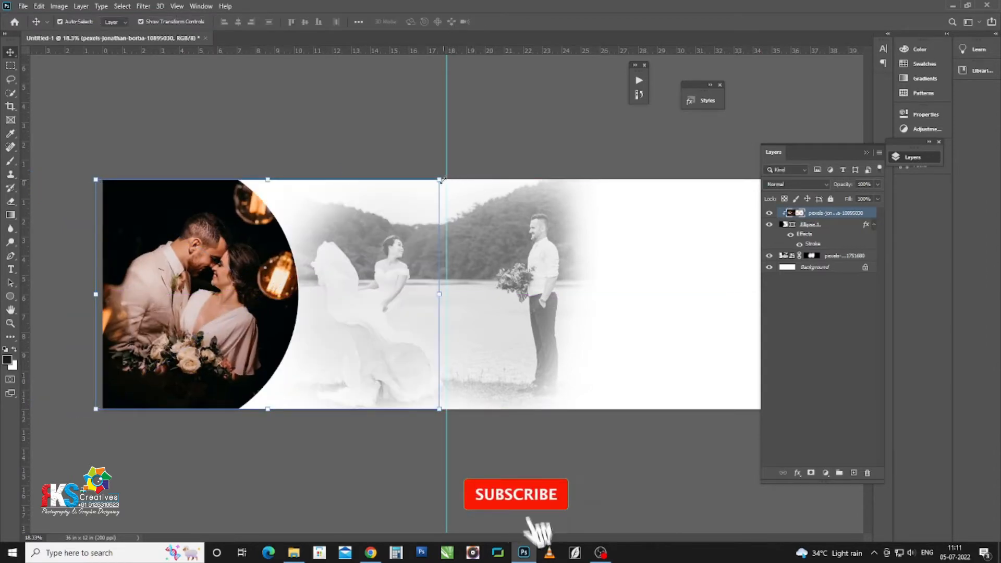
{"action": "left_click_drag", "start_coordinate": [440, 180], "coordinate": [449, 174]}
{"action": "left_click_drag", "start_coordinate": [182, 287], "coordinate": [189, 291]}
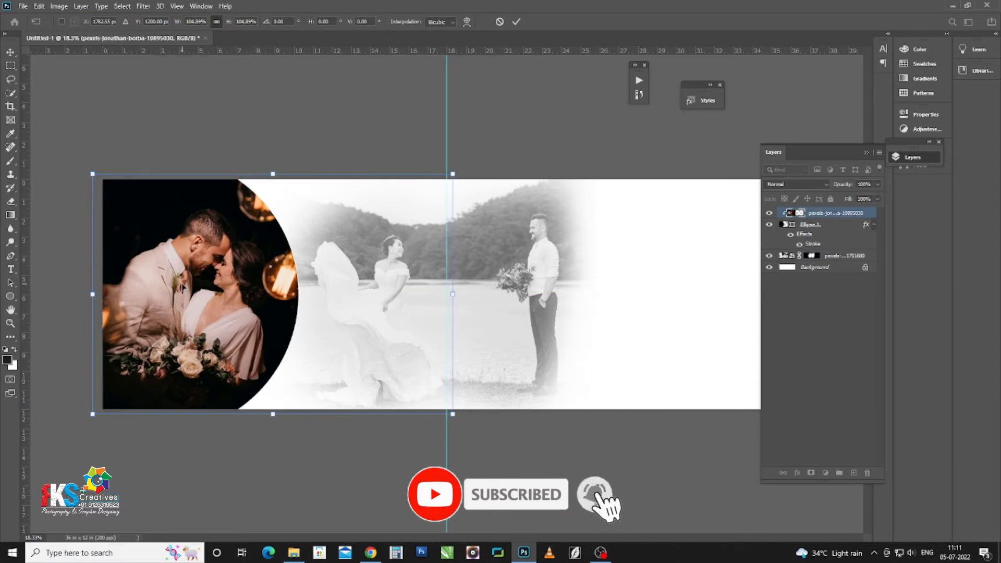
{"action": "key", "text": "Return"}
{"action": "left_click", "coordinate": [572, 358]}
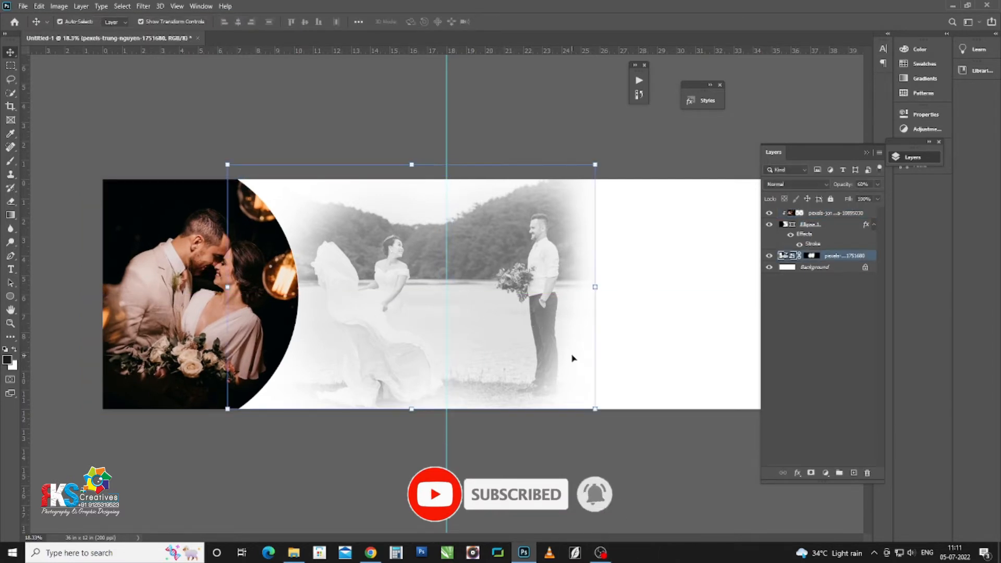
{"action": "scroll", "coordinate": [455, 295], "scroll_direction": "up", "scroll_amount": 1}
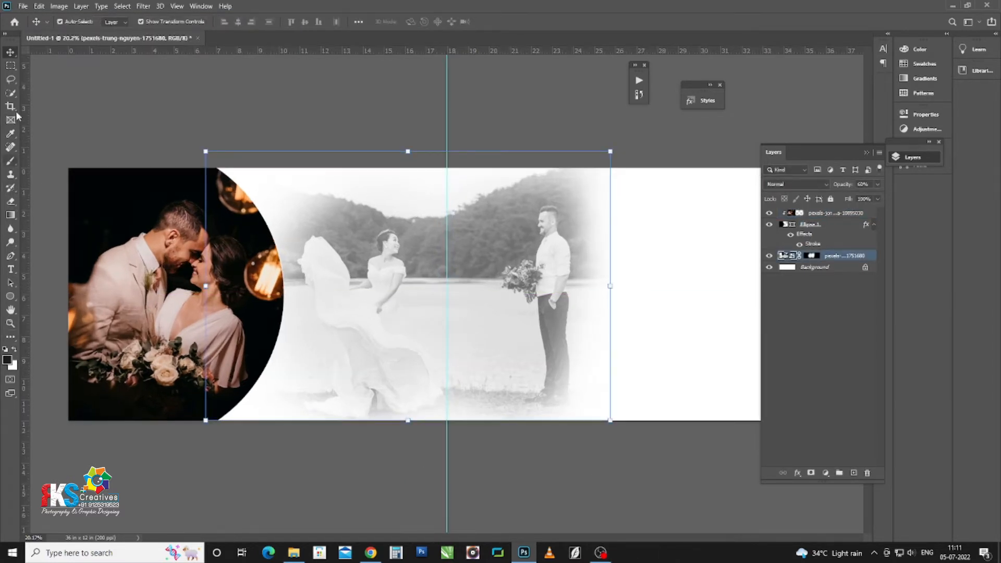
Step: Draw a curved Pen path from the bottom edge to the right page's top-right corner and make it a selection
{"action": "key", "text": "p"}
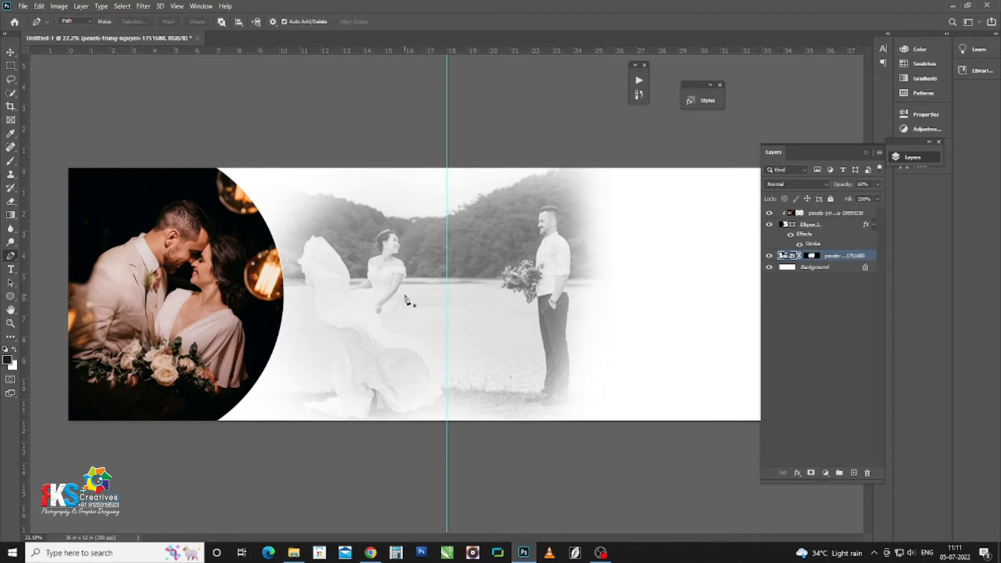
{"action": "scroll", "coordinate": [404, 296], "scroll_direction": "up", "scroll_amount": 2}
{"action": "left_click_drag", "start_coordinate": [463, 327], "coordinate": [210, 312]}
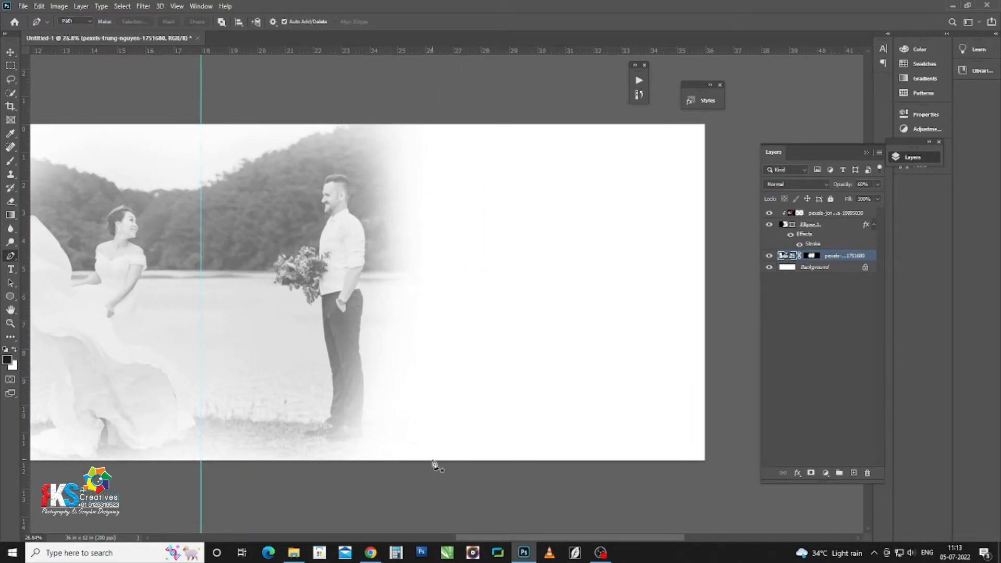
{"action": "left_click_drag", "start_coordinate": [522, 279], "coordinate": [624, 203]}
{"action": "left_click_drag", "start_coordinate": [675, 161], "coordinate": [718, 97]}
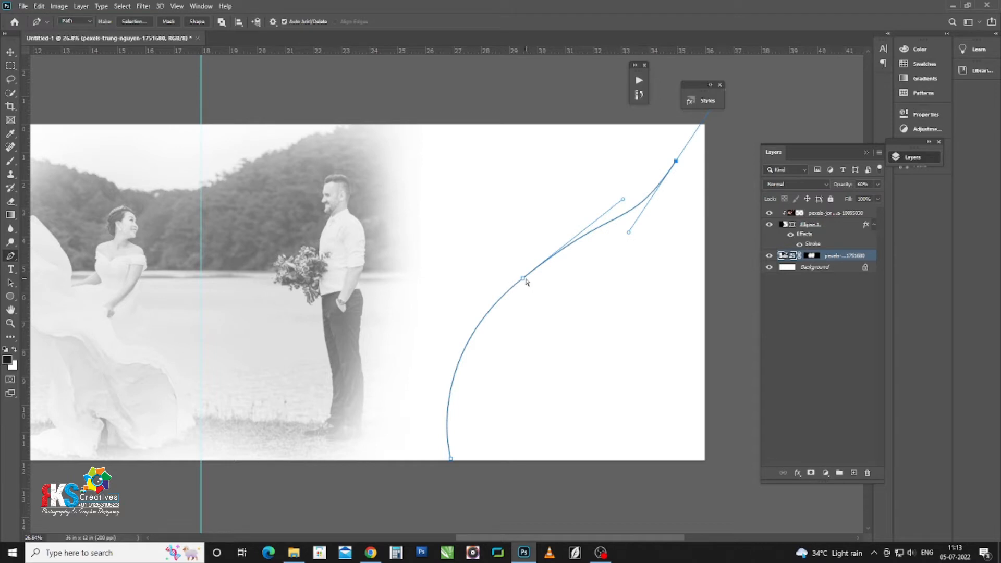
{"action": "left_click", "coordinate": [522, 277], "text": "alt"}
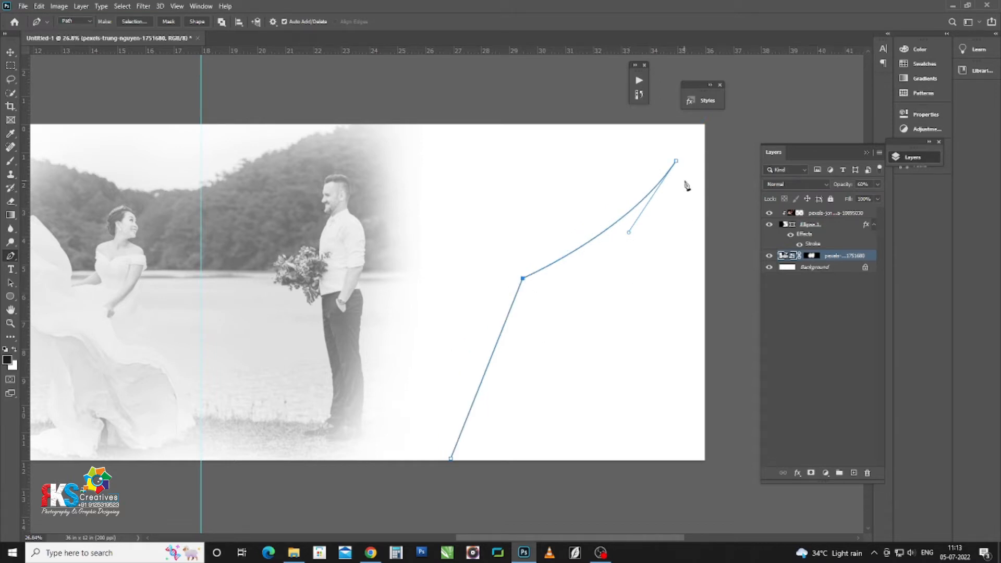
{"action": "left_click_drag", "start_coordinate": [676, 162], "coordinate": [707, 129]}
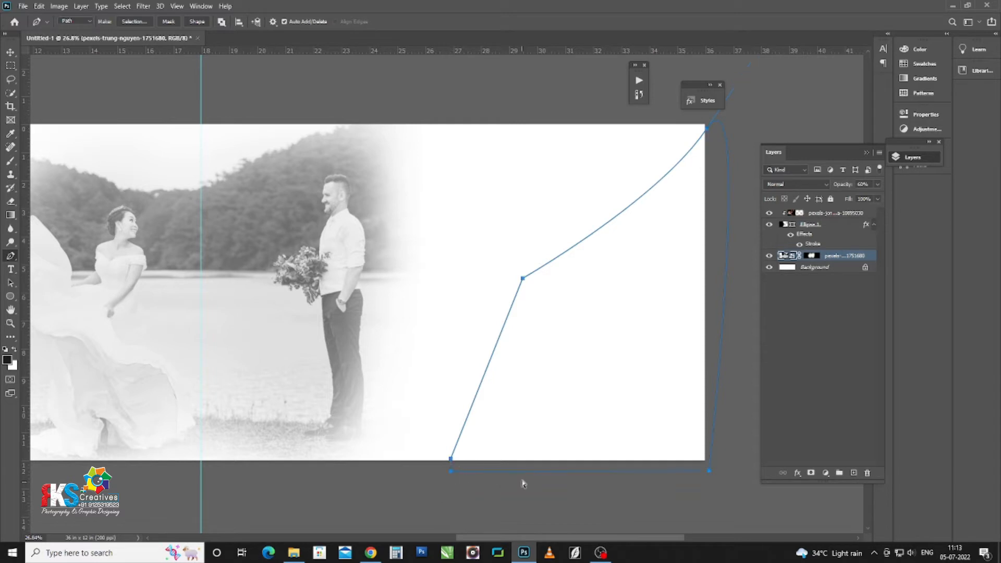
{"action": "key", "text": "ctrl+Return"}
Step: Fill the curved selection with black on a new layer
{"action": "key", "text": "ctrl+shift+n"}
{"action": "key", "text": "Return"}
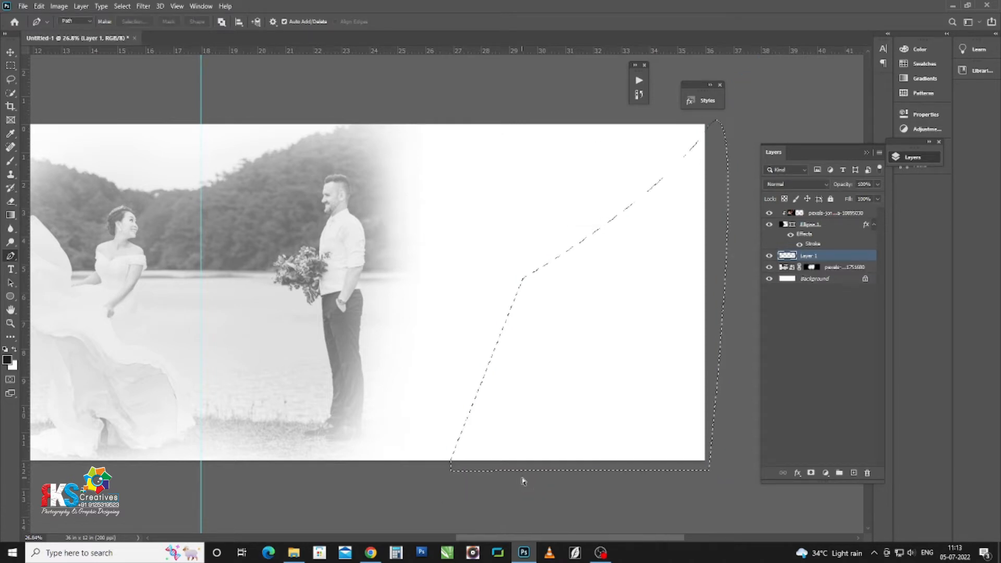
{"action": "key", "text": "alt+BackSpace"}
{"action": "key", "text": "ctrl+d"}
Step: Stretch the black shape's top-right corner to the page corner and give it a stroke style
{"action": "key", "text": "v"}
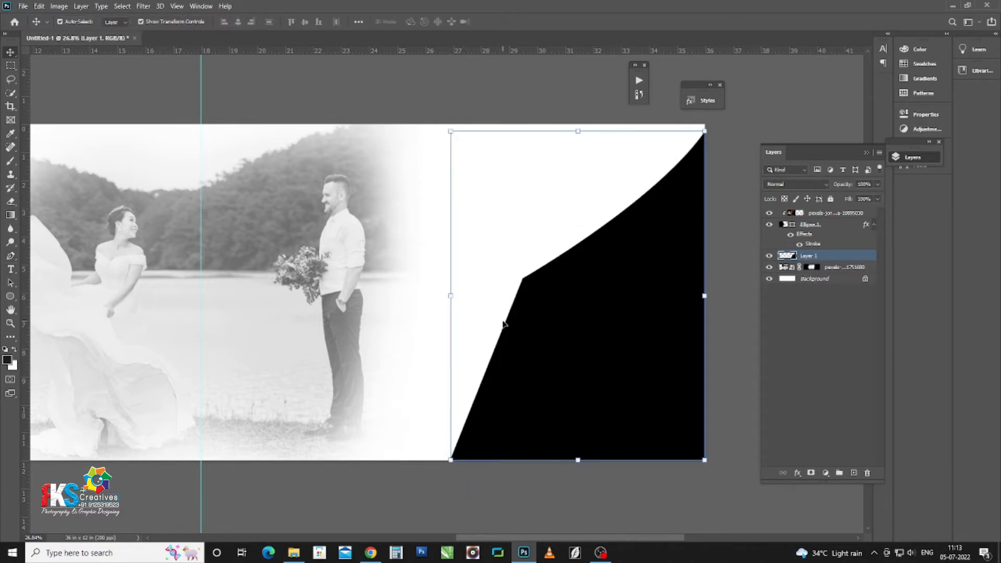
{"action": "left_click_drag", "start_coordinate": [582, 275], "coordinate": [428, 302]}
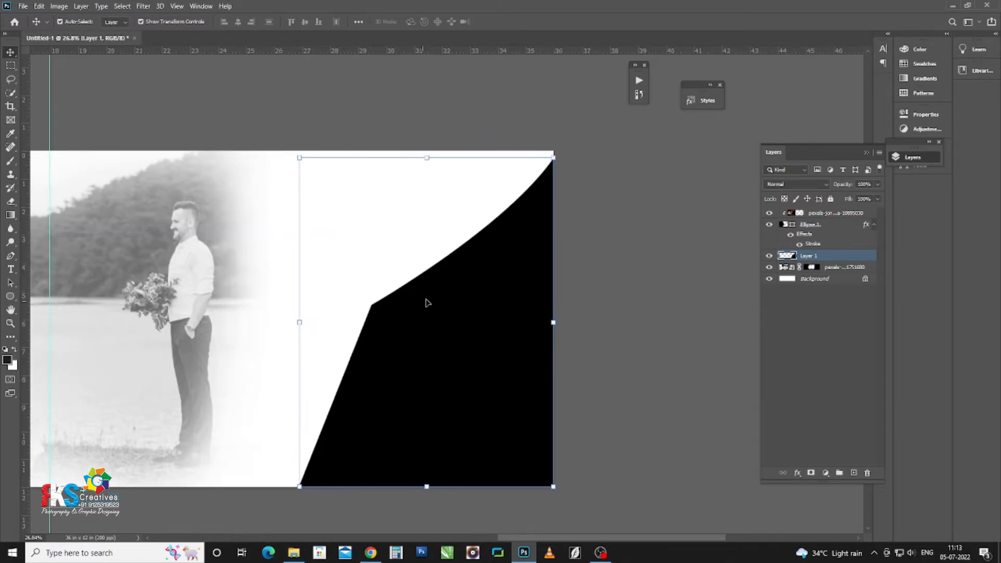
{"action": "left_click_drag", "start_coordinate": [554, 159], "coordinate": [553, 149]}
{"action": "key", "text": "Return"}
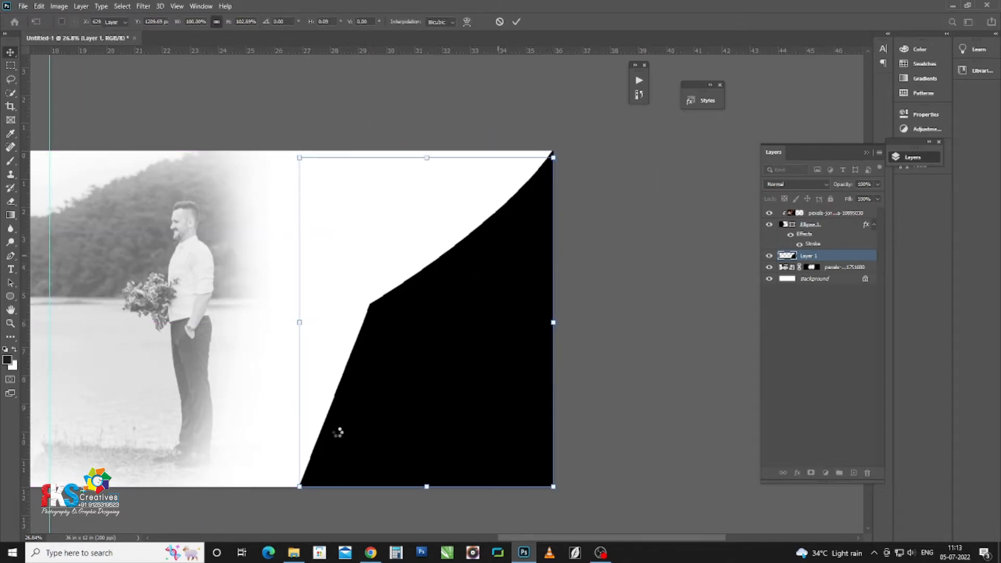
{"action": "left_click", "coordinate": [701, 100]}
{"action": "left_click", "coordinate": [572, 186]}
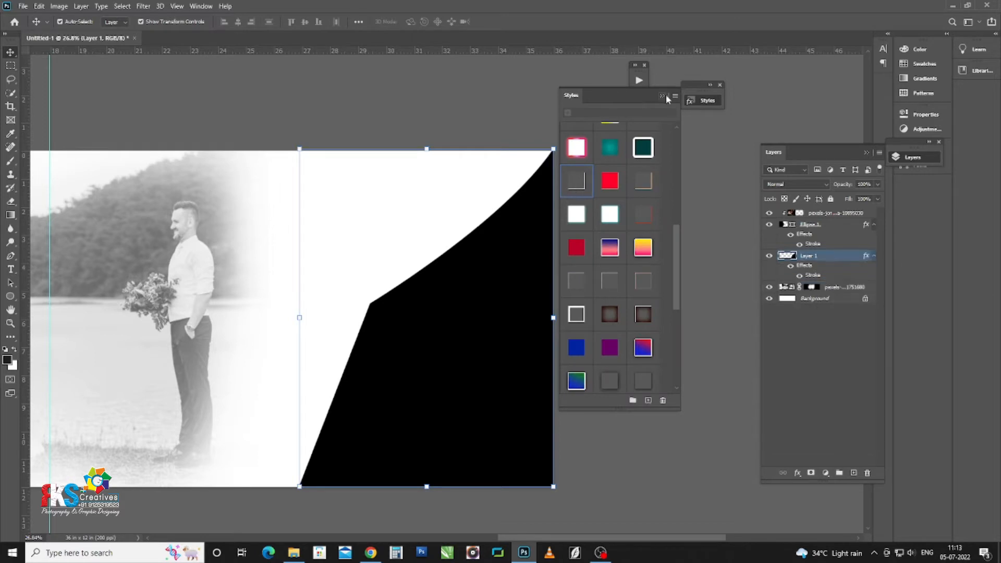
Step: Bring in the starry-sky couple photo, enlarge it, and clip it into the black curved shape
{"action": "key", "text": "alt+Tab"}
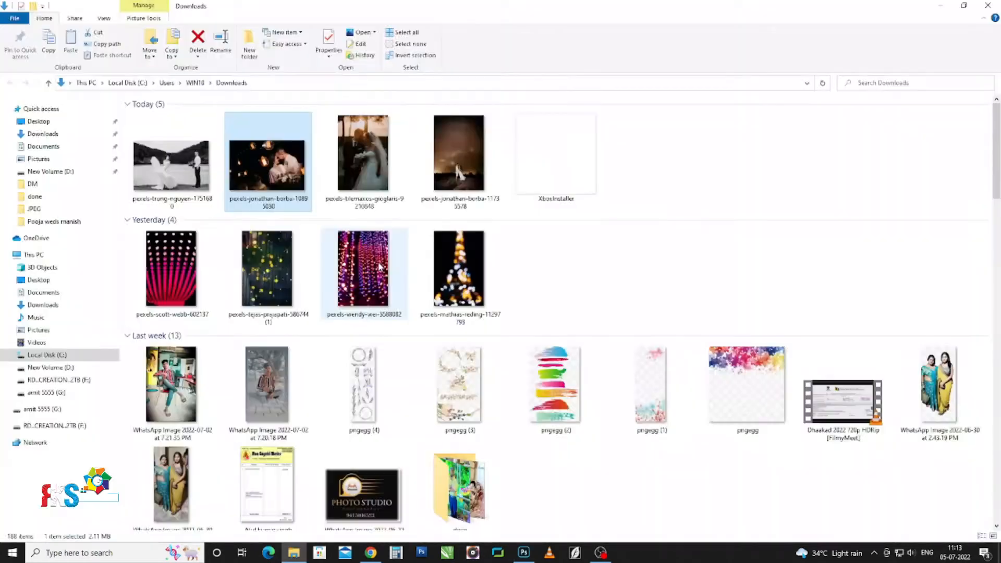
{"action": "left_click_drag", "start_coordinate": [458, 170], "coordinate": [590, 332]}
{"action": "key", "text": "alt+Tab"}
{"action": "left_click_drag", "start_coordinate": [487, 360], "coordinate": [484, 314]}
{"action": "key", "text": "Return"}
{"action": "key", "text": "ctrl+alt+g"}
{"action": "mouse_move", "coordinate": [452, 374]}
{"action": "left_mouse_down"}
{"action": "mouse_move", "coordinate": [458, 369]}
{"action": "mouse_move", "coordinate": [466, 386]}
{"action": "left_mouse_up"}
{"action": "left_click", "coordinate": [581, 384]}
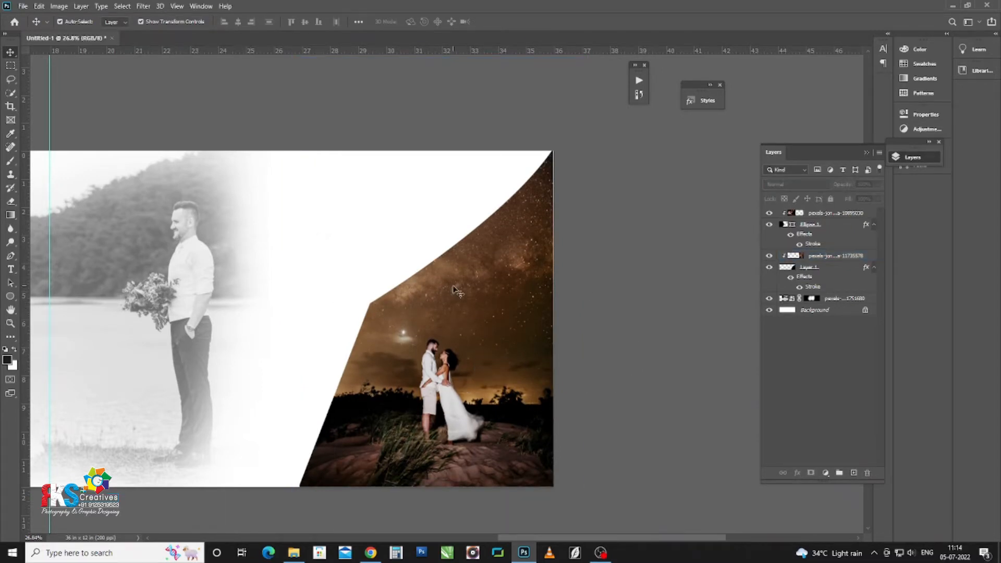
Step: Select the faded lakeside photo layer and drag the sunset couple photo into Photoshop
{"action": "left_click", "coordinate": [229, 211]}
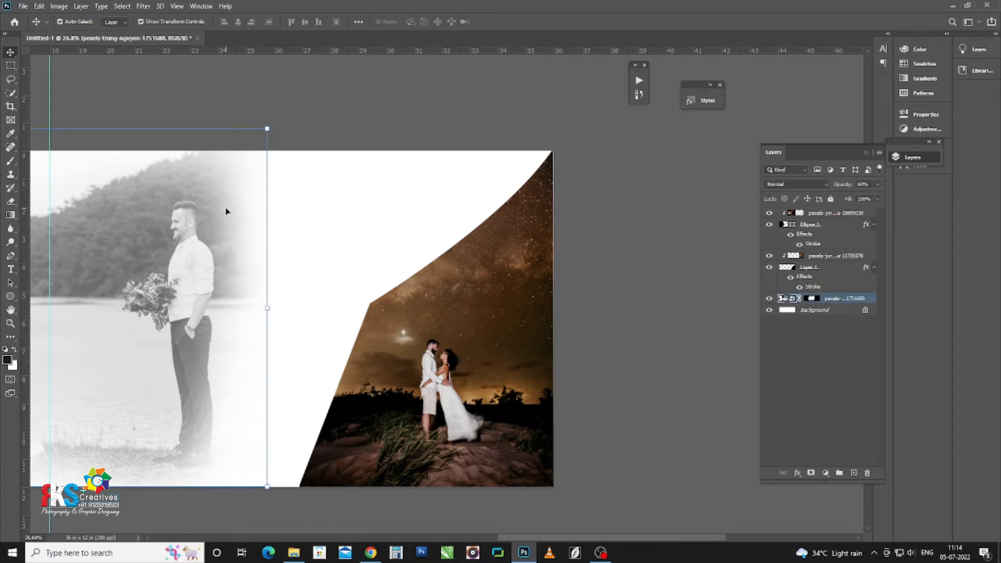
{"action": "key", "text": "alt+Tab"}
{"action": "left_click_drag", "start_coordinate": [364, 157], "coordinate": [500, 41]}
Step: Invert the sky selection and brighten the sunset photo with Levels and a retouching action
{"action": "key", "text": "ctrl+shift+i"}
{"action": "key", "text": "ctrl+alt+l"}
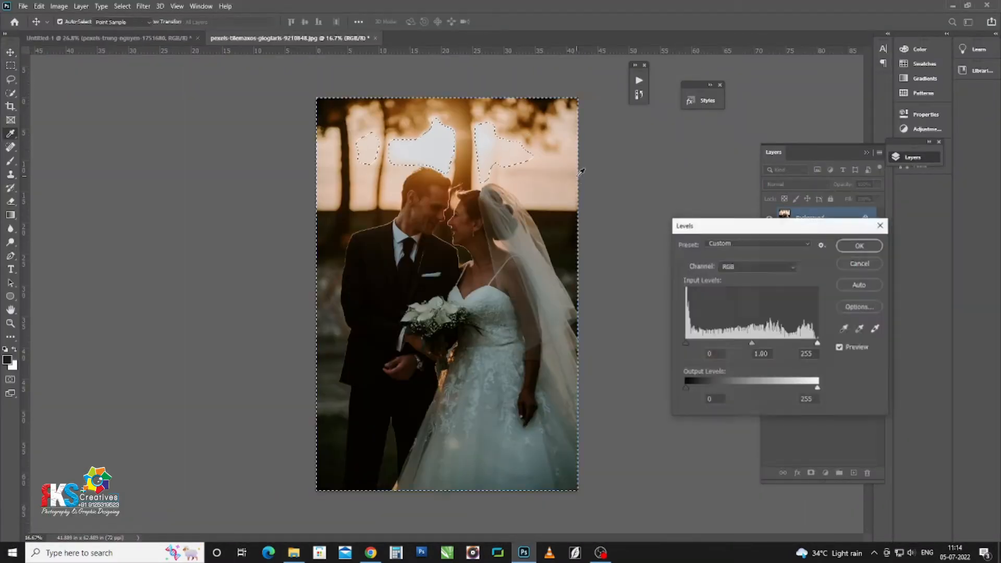
{"action": "left_click_drag", "start_coordinate": [817, 343], "coordinate": [814, 344]}
{"action": "left_click_drag", "start_coordinate": [747, 345], "coordinate": [751, 346]}
{"action": "key", "text": "Return"}
{"action": "key", "text": "ctrl+shift+a"}
{"action": "left_click", "coordinate": [458, 205]}
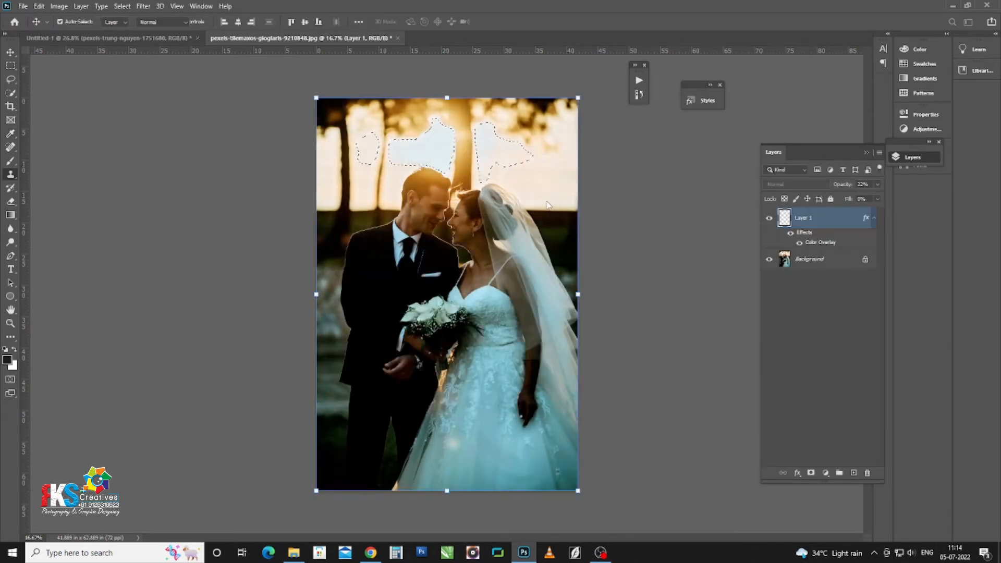
{"action": "left_click", "coordinate": [458, 205]}
{"action": "key", "text": "ctrl+d"}
{"action": "key", "text": "ctrl+minus"}
Step: Save the edited sunset photo as JPEG and paste it into the album spread
{"action": "scroll", "coordinate": [461, 213], "scroll_direction": "up", "scroll_amount": 2}
{"action": "key", "text": "ctrl+a"}
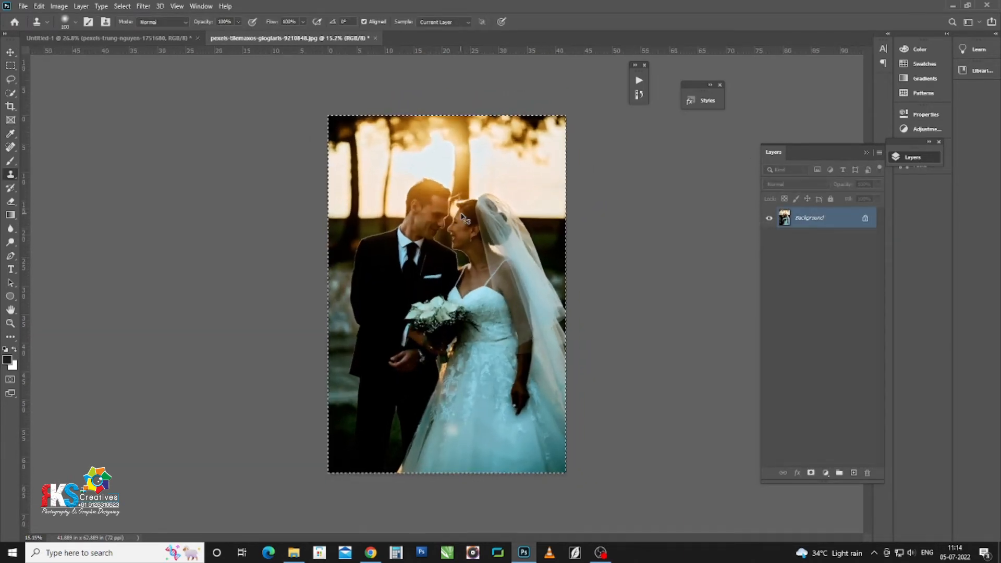
{"action": "key", "text": "ctrl+s"}
{"action": "key", "text": "Return"}
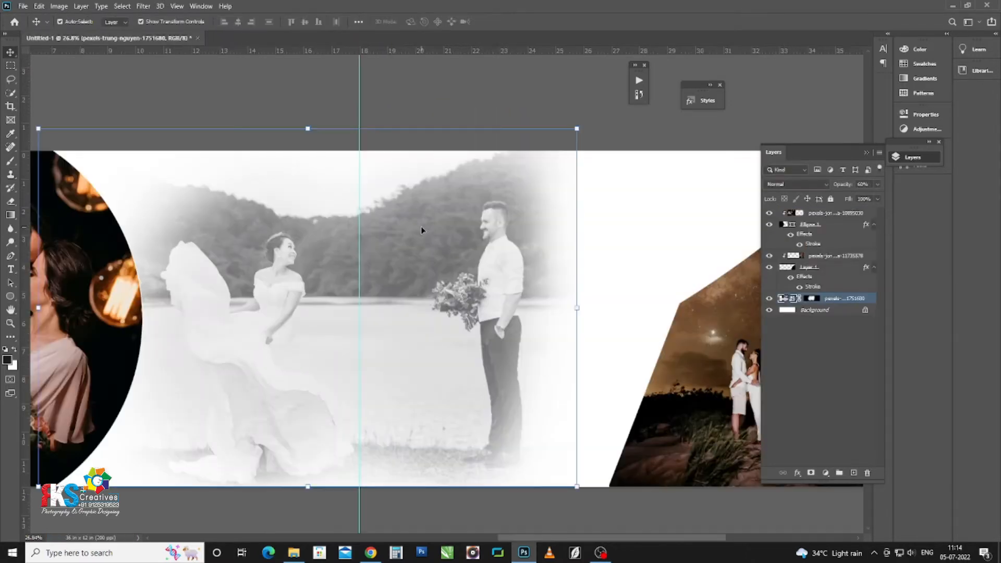
{"action": "scroll", "coordinate": [421, 226], "scroll_direction": "right", "scroll_amount": 5}
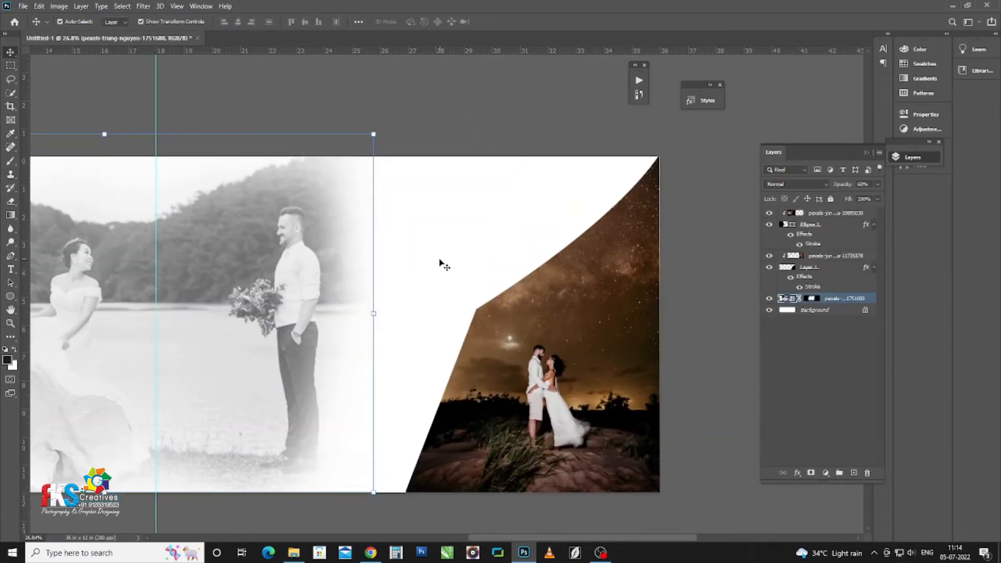
{"action": "key", "text": "ctrl+v"}
Step: Scale the sunset photo to about 82% and position it behind the curved shape
{"action": "left_click_drag", "start_coordinate": [417, 353], "coordinate": [535, 243]}
{"action": "left_click_drag", "start_coordinate": [674, 360], "coordinate": [637, 361]}
{"action": "left_click_drag", "start_coordinate": [559, 268], "coordinate": [587, 238]}
{"action": "key", "text": "Return"}
Step: Hide the sunset photo behind a black mask and paint white to reveal the couple beside the starry shape
{"action": "key", "text": "F2"}
{"action": "key", "text": "b"}
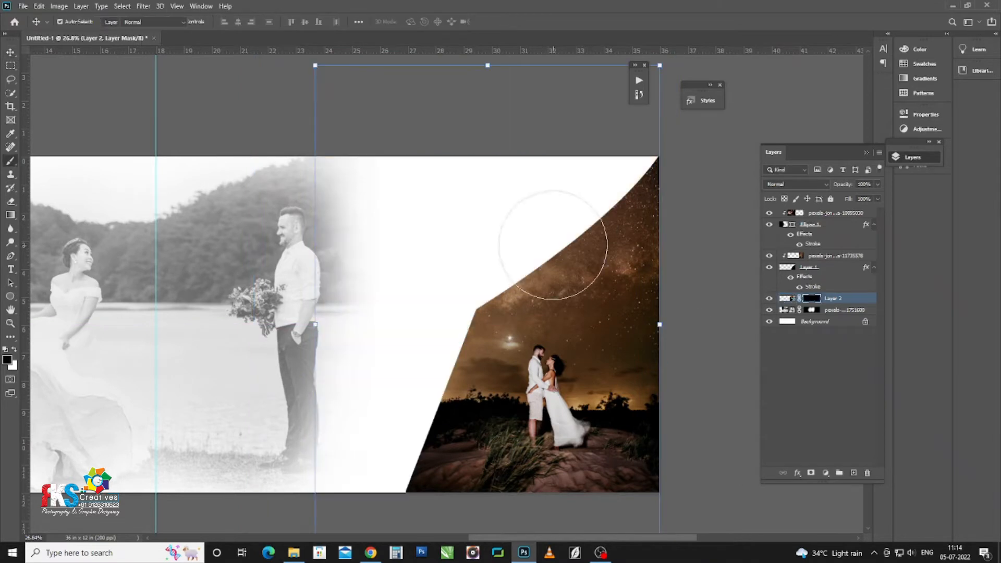
{"action": "key", "text": "x"}
{"action": "mouse_move", "coordinate": [495, 206]}
{"action": "left_mouse_down"}
{"action": "mouse_move", "coordinate": [579, 176]}
{"action": "mouse_move", "coordinate": [537, 182]}
{"action": "mouse_move", "coordinate": [450, 247]}
{"action": "mouse_move", "coordinate": [455, 399]}
{"action": "mouse_move", "coordinate": [429, 179]}
{"action": "mouse_move", "coordinate": [428, 459]}
{"action": "mouse_move", "coordinate": [434, 373]}
{"action": "mouse_move", "coordinate": [521, 209]}
{"action": "mouse_move", "coordinate": [534, 231]}
{"action": "mouse_move", "coordinate": [547, 174]}
{"action": "mouse_move", "coordinate": [468, 231]}
{"action": "mouse_move", "coordinate": [474, 218]}
{"action": "mouse_move", "coordinate": [426, 330]}
{"action": "mouse_move", "coordinate": [416, 429]}
{"action": "mouse_move", "coordinate": [402, 302]}
{"action": "left_mouse_up"}
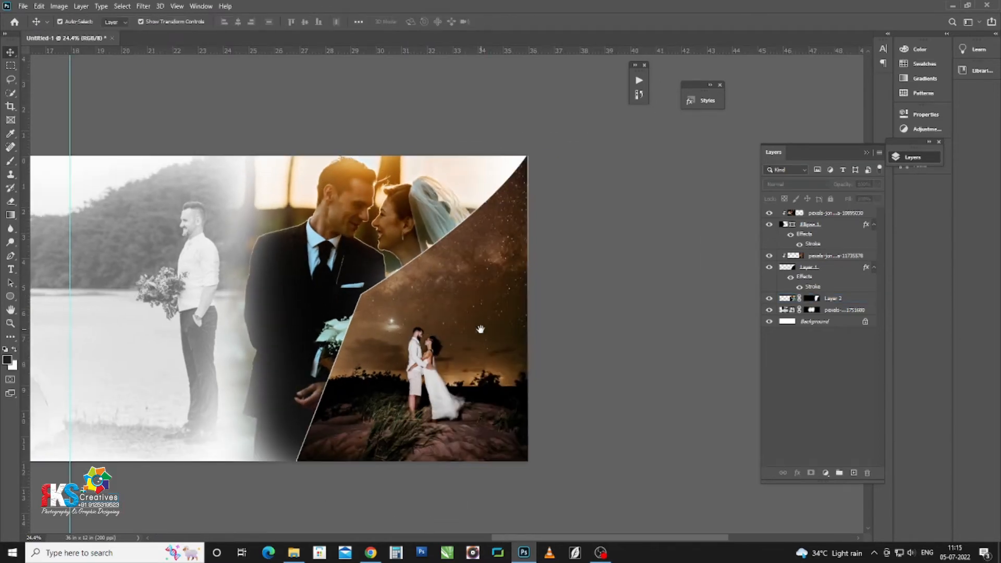
{"action": "left_click", "coordinate": [480, 284]}
Step: Duplicate the curved shape layer and fill the original with a dark navy colour
{"action": "key", "text": "alt+bracketleft"}
{"action": "key", "text": "ctrl+j"}
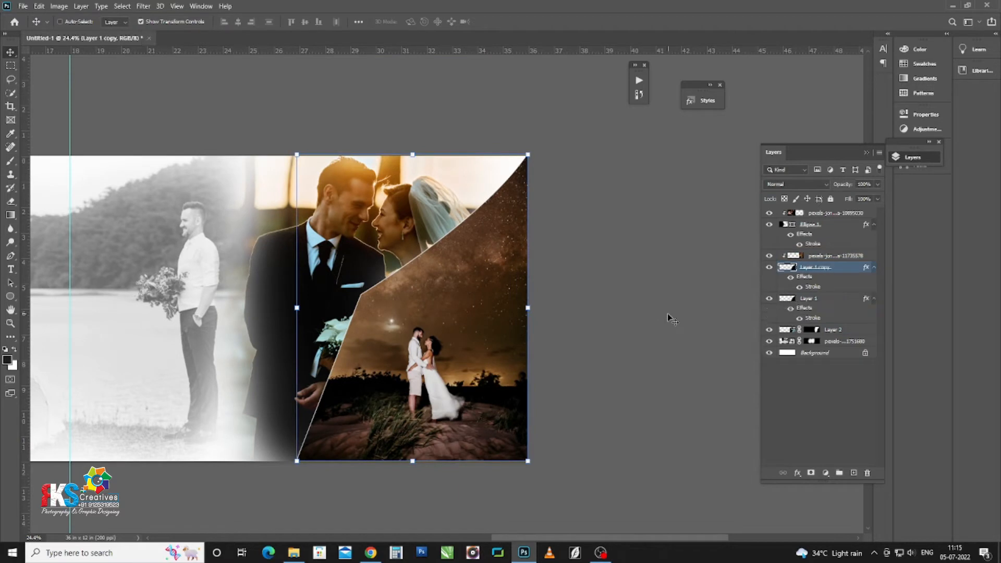
{"action": "left_click", "coordinate": [800, 302]}
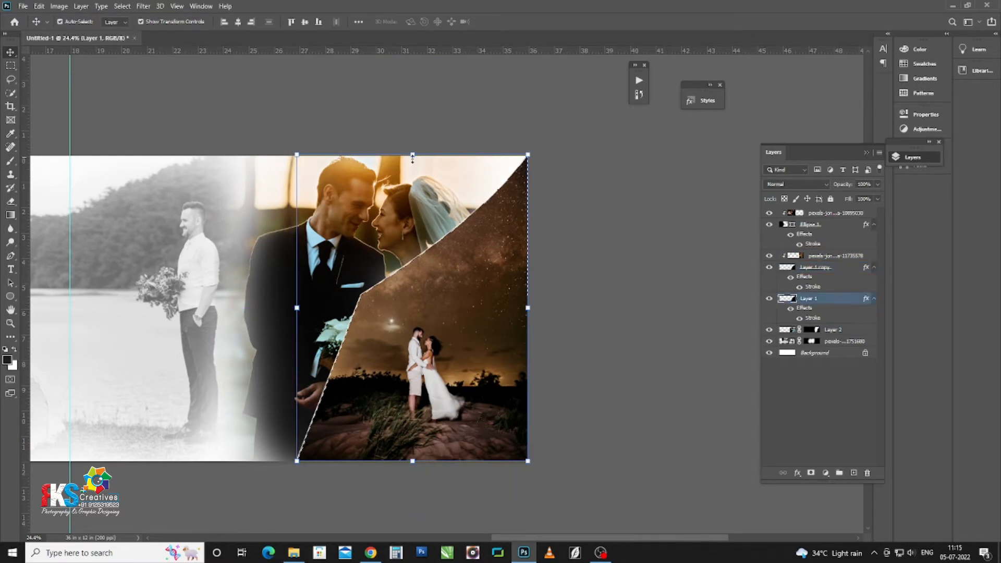
{"action": "key", "text": "shift+F5"}
{"action": "left_click", "coordinate": [660, 157]}
{"action": "left_click", "coordinate": [642, 184]}
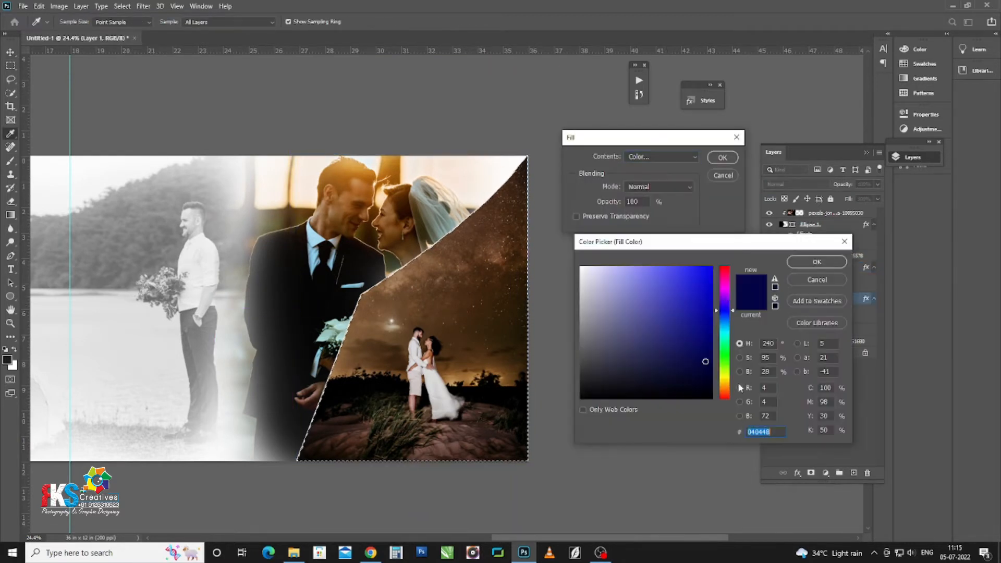
{"action": "left_click", "coordinate": [727, 389]}
{"action": "left_click", "coordinate": [817, 262]}
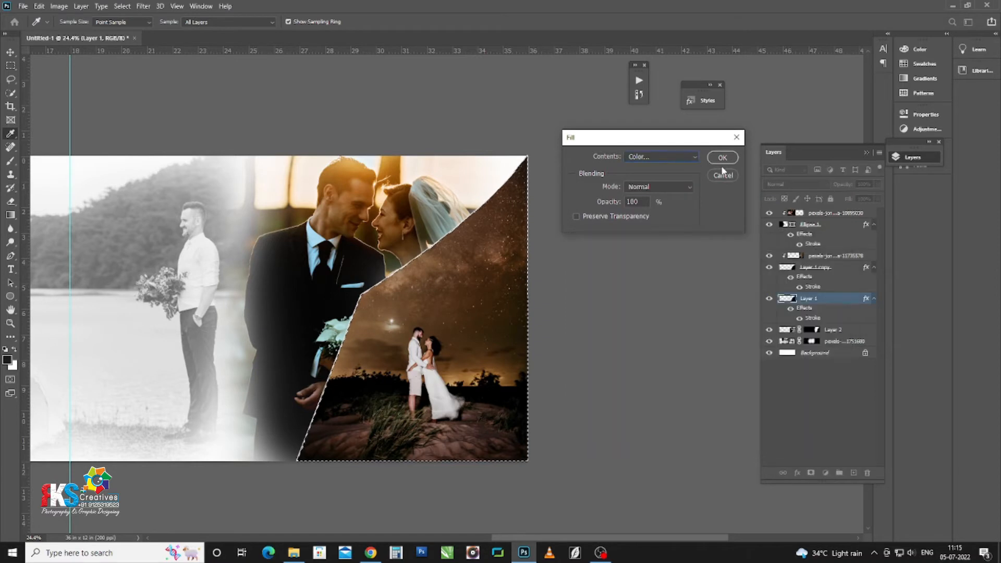
{"action": "left_click", "coordinate": [721, 157]}
{"action": "key", "text": "ctrl+d"}
{"action": "key", "text": "v"}
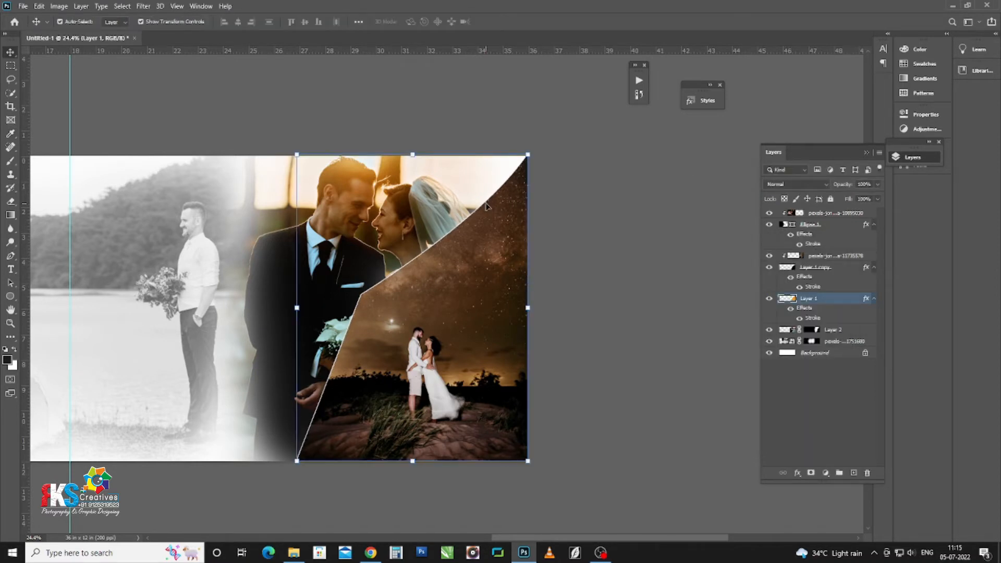
Step: Nudge the original shape left and up to expose the orange edge
{"action": "key", "text": "shift+Left"}
{"action": "key", "text": "shift+Left"}
{"action": "key", "text": "shift+Left"}
{"action": "key", "text": "shift+Left"}
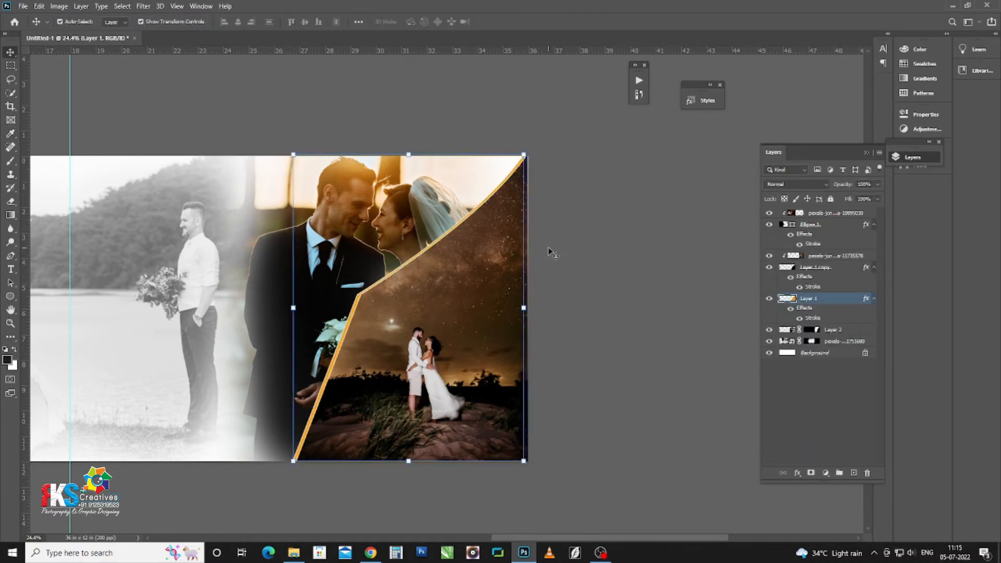
{"action": "key", "text": "shift+Up"}
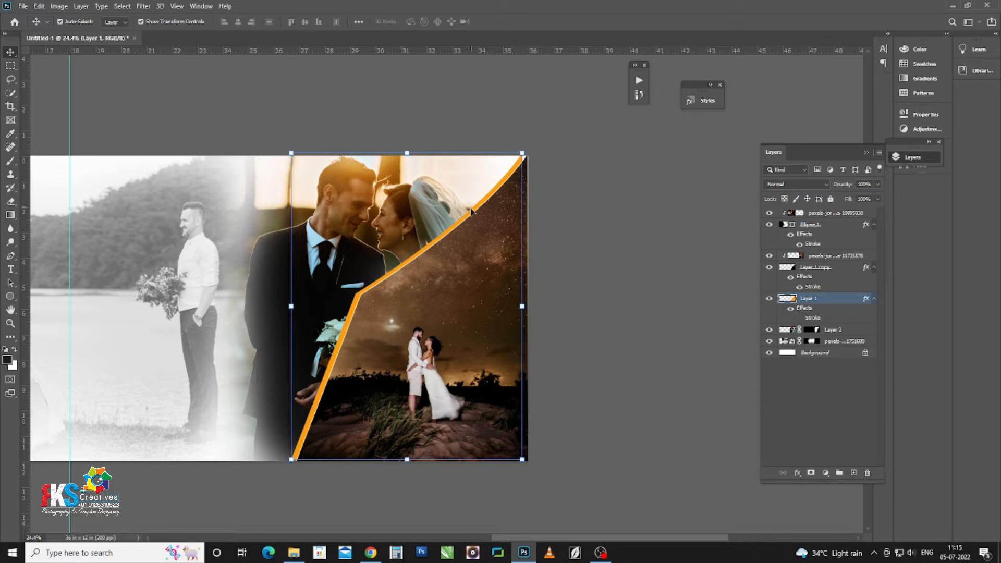
{"action": "left_click", "coordinate": [493, 271]}
{"action": "left_click", "coordinate": [526, 155]}
Step: Rotate and skew the orange-edged layer along the diagonal cut, then select the top photo layer
{"action": "left_click_drag", "start_coordinate": [523, 156], "coordinate": [533, 142]}
{"action": "left_click_drag", "start_coordinate": [285, 309], "coordinate": [289, 313]}
{"action": "left_click_drag", "start_coordinate": [290, 462], "coordinate": [286, 471]}
{"action": "key", "text": "Return"}
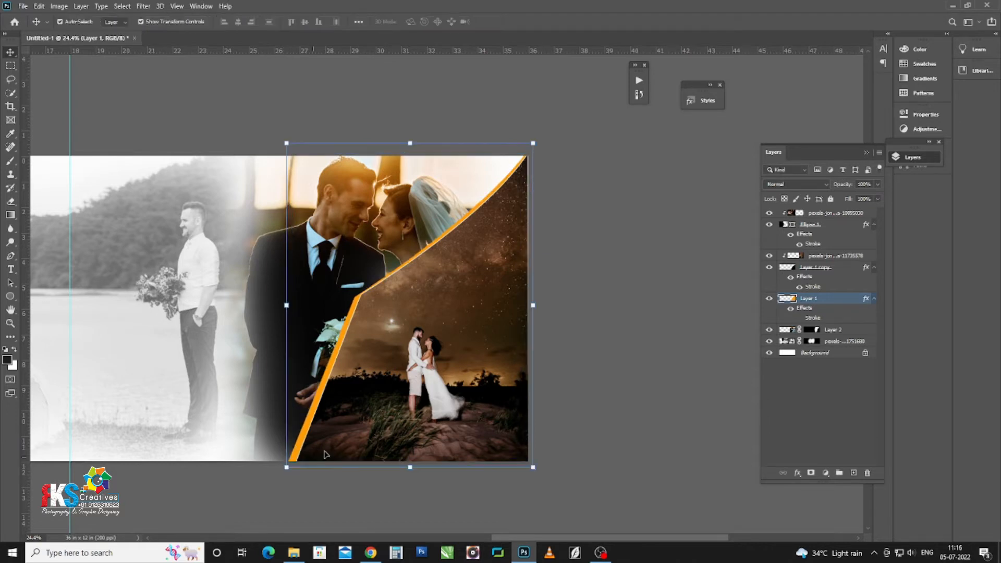
{"action": "left_click", "coordinate": [660, 372]}
{"action": "scroll", "coordinate": [479, 324], "scroll_direction": "down", "scroll_amount": 3}
{"action": "left_click", "coordinate": [267, 257]}
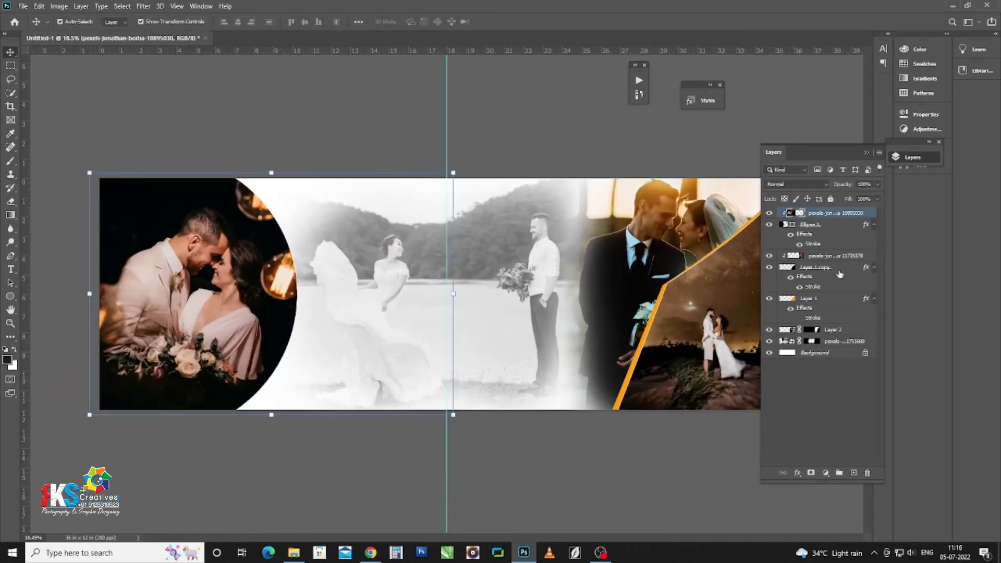
Step: Duplicate the circle shape and recolour the lower Ellipse 1 with the border's orange
{"action": "left_click", "coordinate": [815, 231]}
{"action": "key", "text": "ctrl+j"}
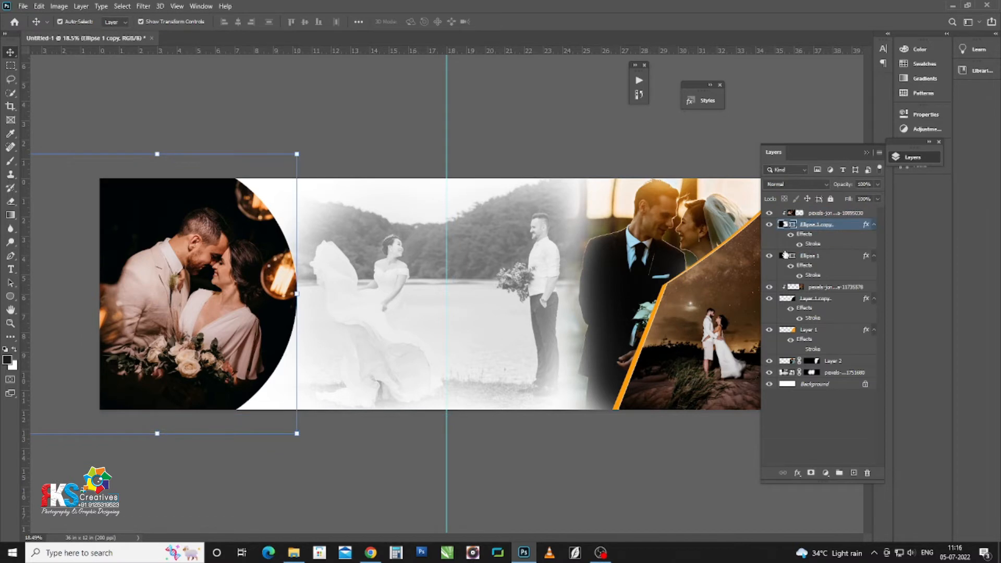
{"action": "left_click", "coordinate": [785, 255]}
{"action": "left_click", "coordinate": [786, 256], "text": "ctrl"}
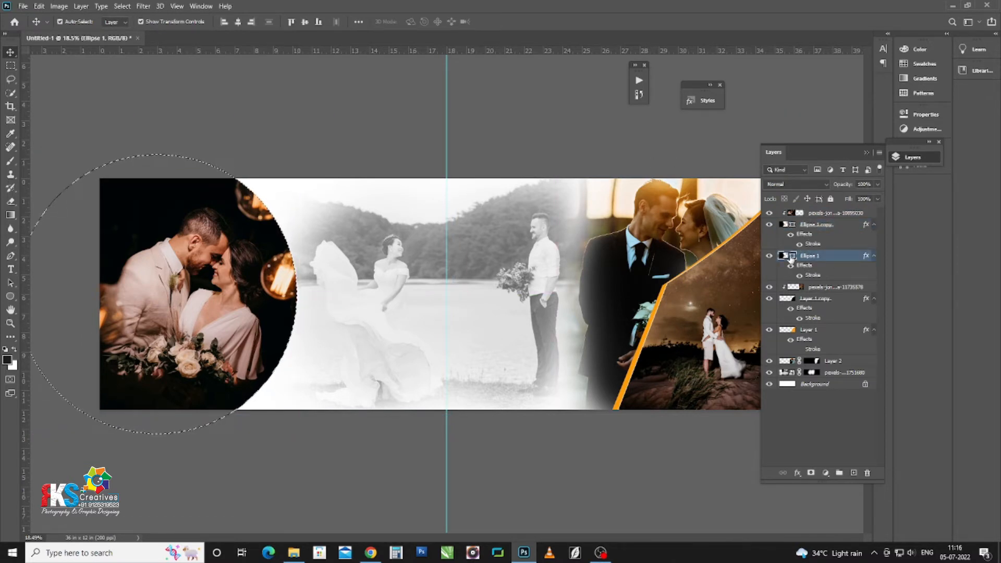
{"action": "key", "text": "ctrl+d"}
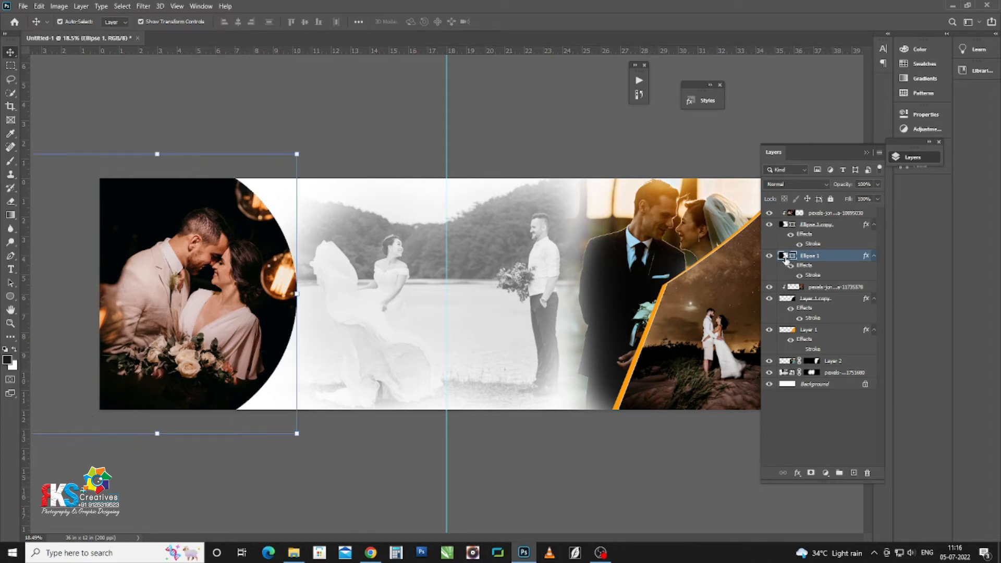
{"action": "double_click", "coordinate": [792, 256]}
{"action": "left_click_drag", "start_coordinate": [736, 243], "coordinate": [449, 270]}
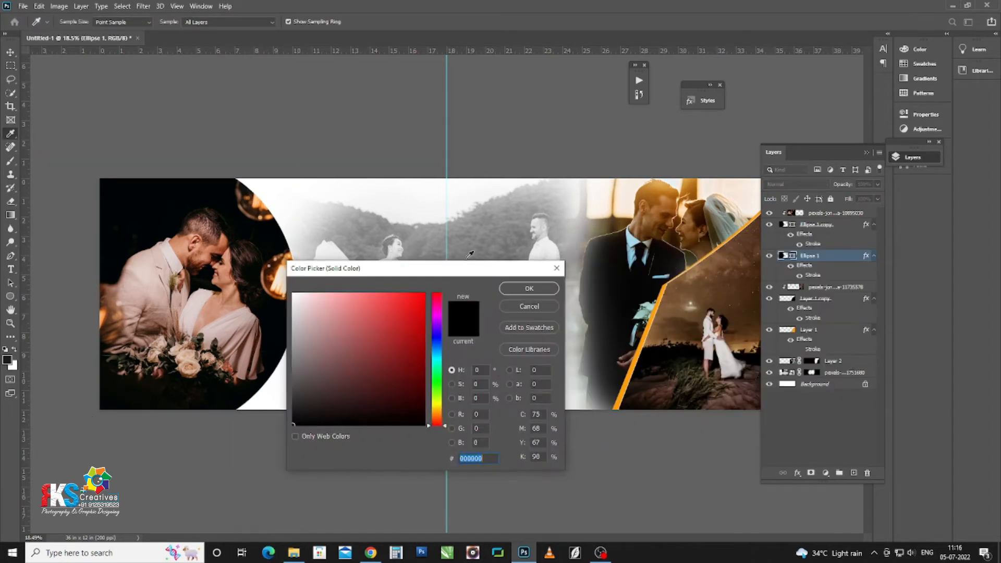
{"action": "left_click", "coordinate": [661, 296]}
{"action": "key", "text": "Return"}
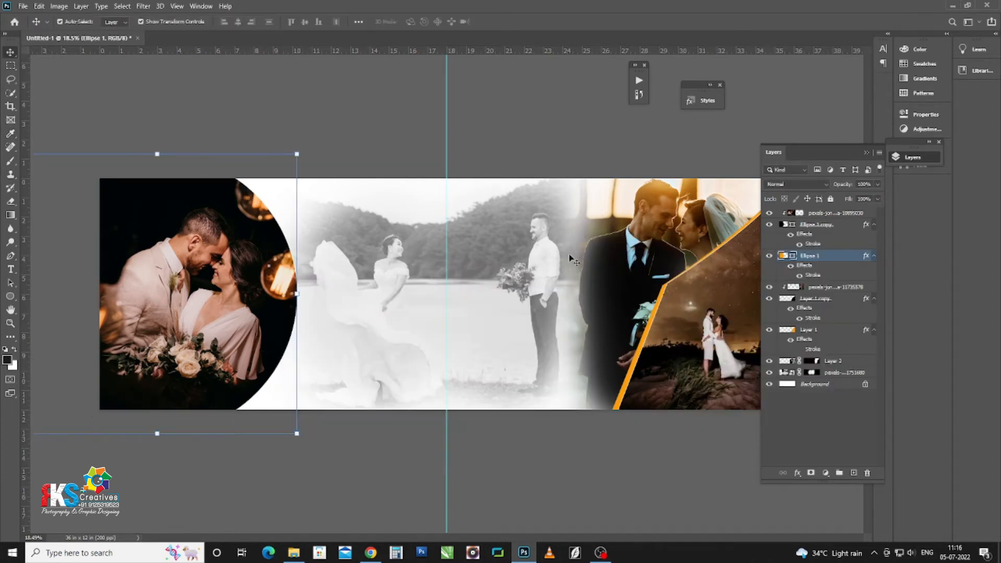
Step: Offset the orange circle right so a thick orange crescent frames the left photo
{"action": "key", "text": "shift+Right"}
{"action": "key", "text": "shift+Right"}
{"action": "key", "text": "shift+Right"}
{"action": "key", "text": "shift+Right"}
{"action": "key", "text": "shift+Right"}
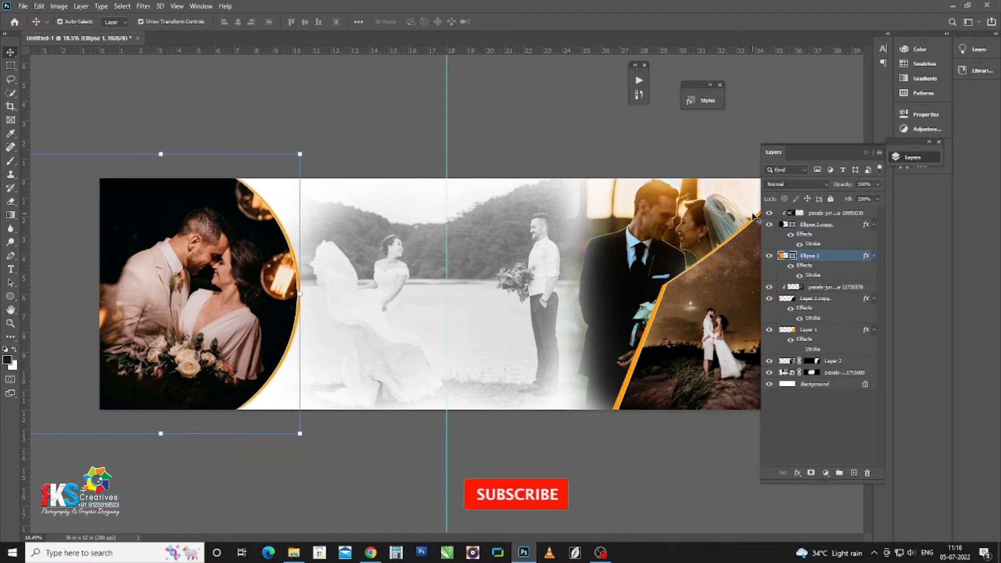
{"action": "key", "text": "shift+Right"}
{"action": "key", "text": "shift+Right"}
{"action": "key", "text": "shift+Right"}
{"action": "key", "text": "shift+Right"}
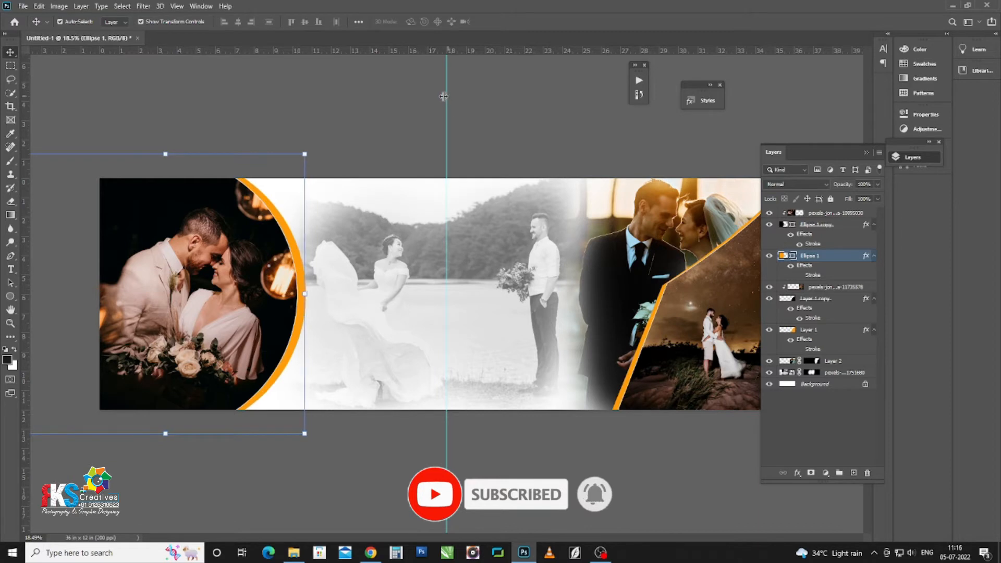
{"action": "left_click_drag", "start_coordinate": [289, 225], "coordinate": [289, 233]}
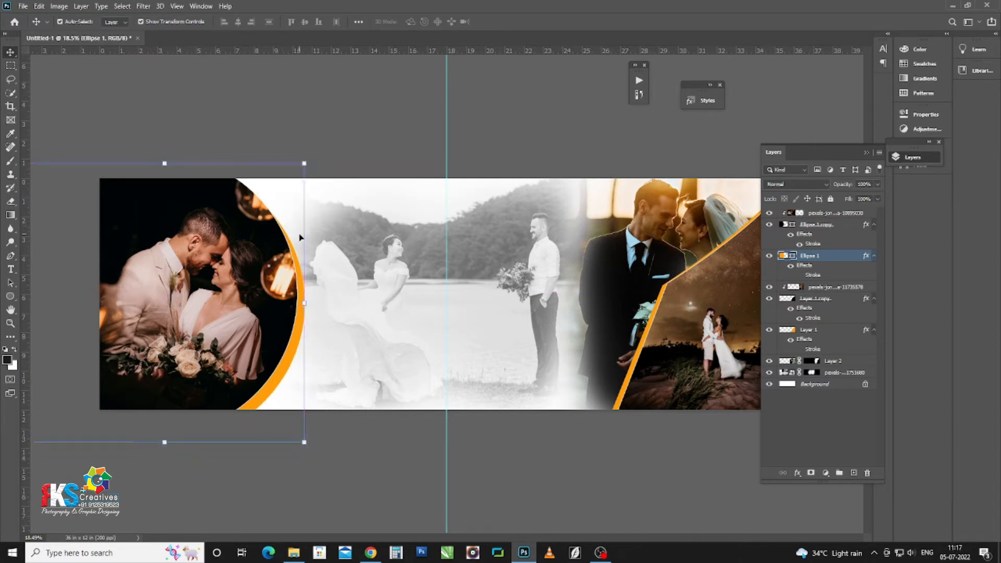
{"action": "key", "text": "shift+Up"}
{"action": "key", "text": "shift+Up"}
{"action": "key", "text": "shift+Up"}
{"action": "key", "text": "shift+Up"}
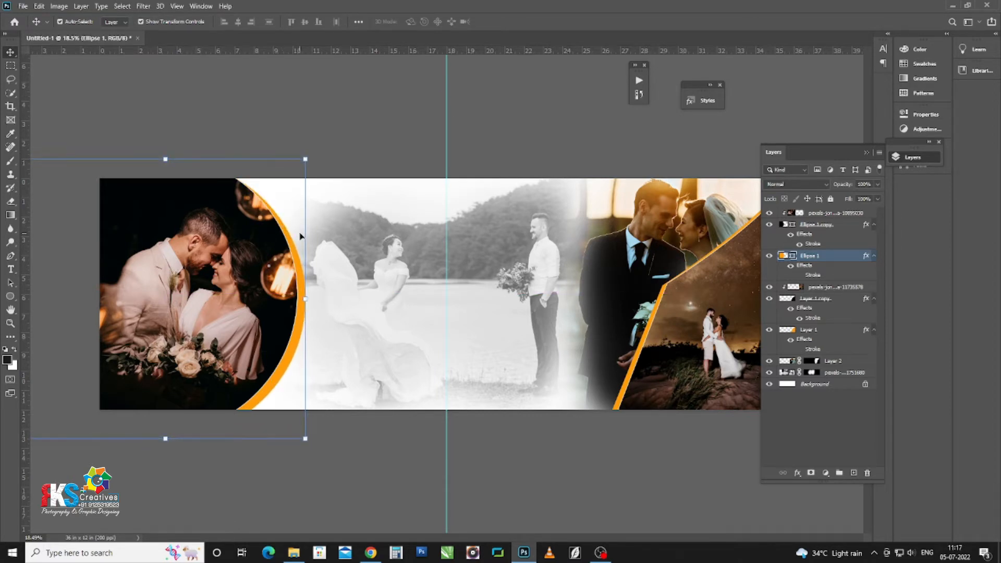
{"action": "left_click", "coordinate": [397, 105]}
{"action": "scroll", "coordinate": [417, 235], "scroll_direction": "down", "scroll_amount": 3}
{"action": "scroll", "coordinate": [500, 292], "scroll_direction": "up", "scroll_amount": 2}
{"action": "left_click", "coordinate": [526, 298]}
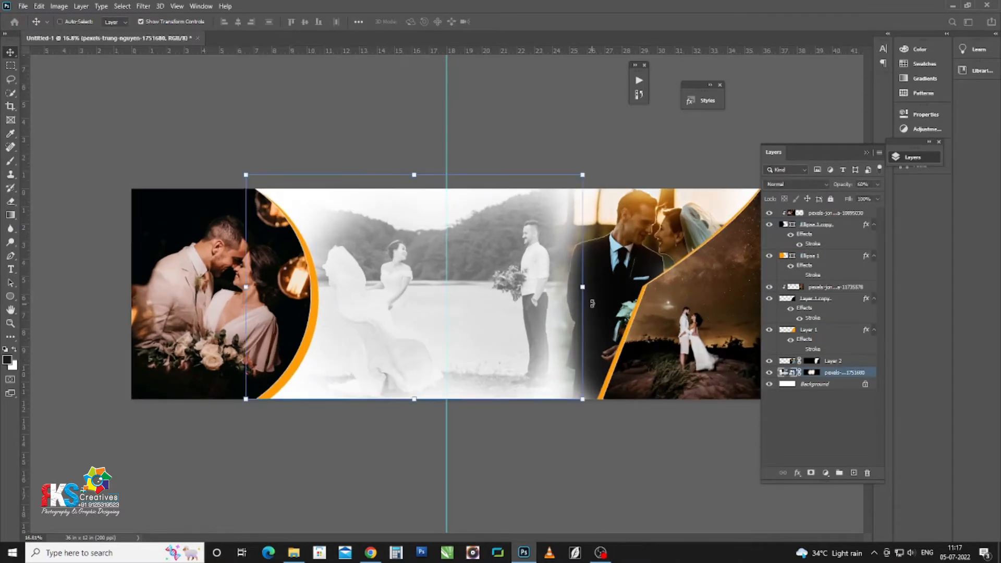
Step: On a new layer, fill a circular selection over the centre photo with orange
{"action": "key", "text": "ctrl+shift+alt+n"}
{"action": "key", "text": "m"}
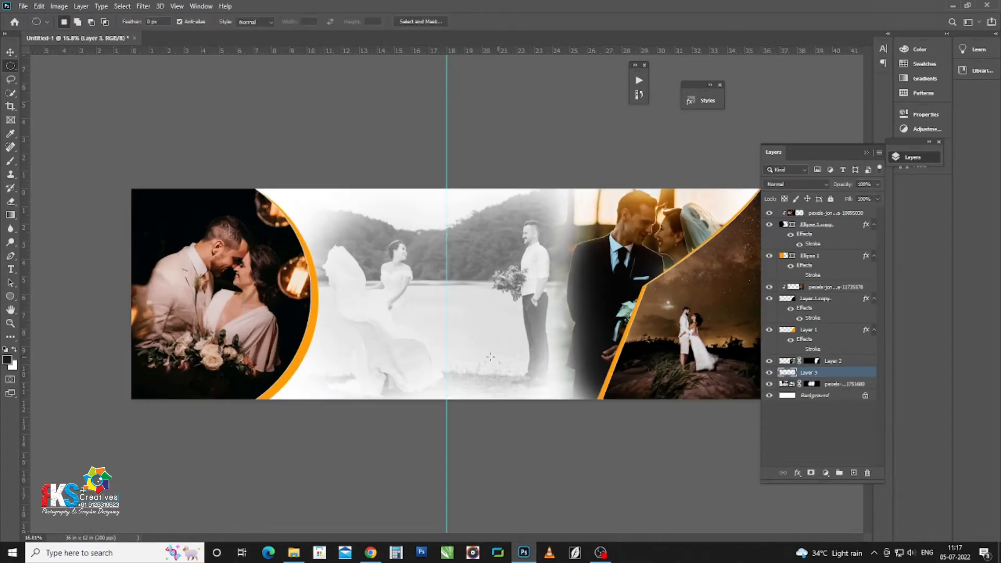
{"action": "left_click_drag", "start_coordinate": [501, 358], "coordinate": [492, 346]}
{"action": "key", "text": "i"}
{"action": "key", "text": "shift+F5"}
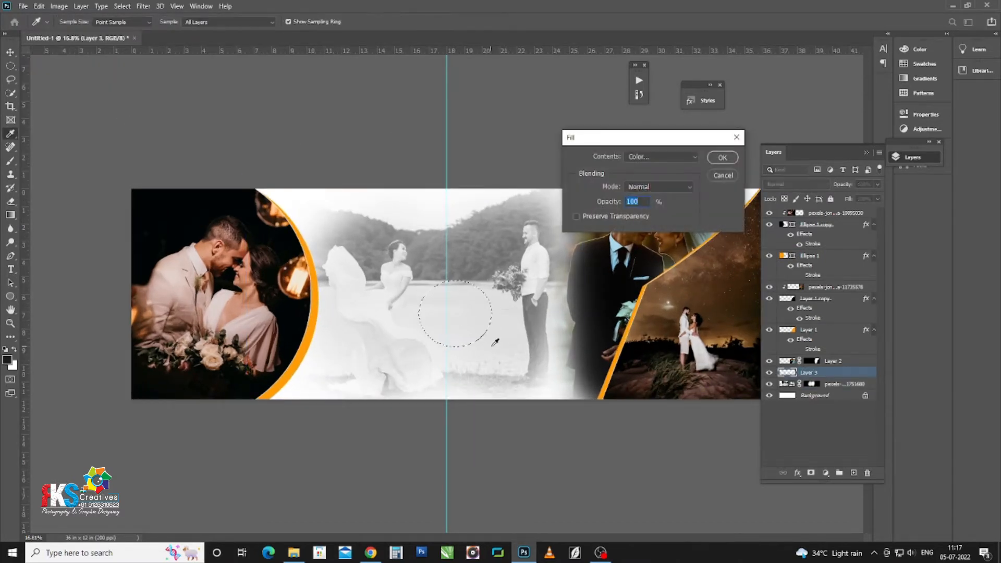
{"action": "key", "text": "Return"}
{"action": "key", "text": "m"}
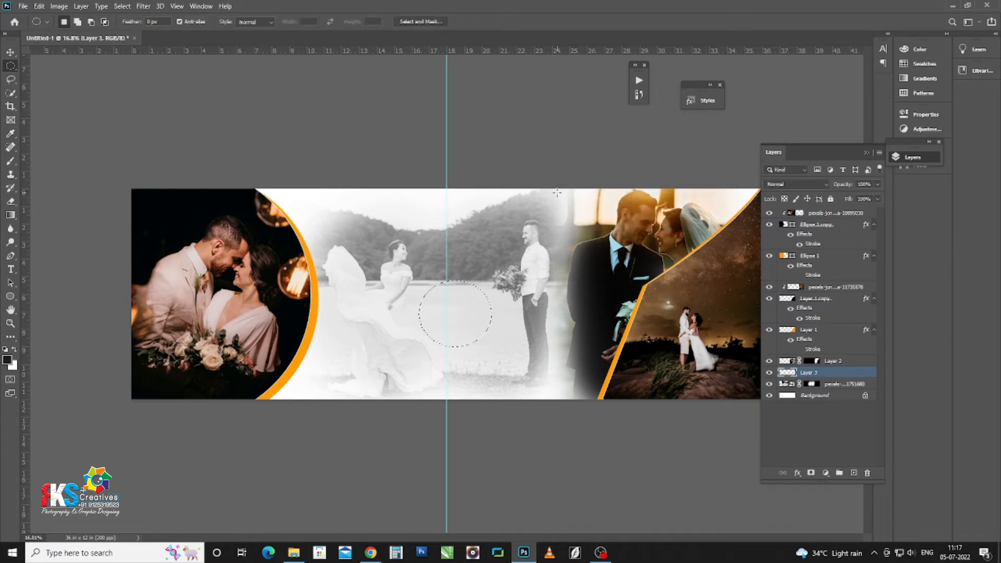
{"action": "key", "text": "ctrl+d"}
Step: Soften the orange circle with a heavy Gaussian Blur of 150
{"action": "key", "text": "v"}
{"action": "left_click", "coordinate": [143, 6]}
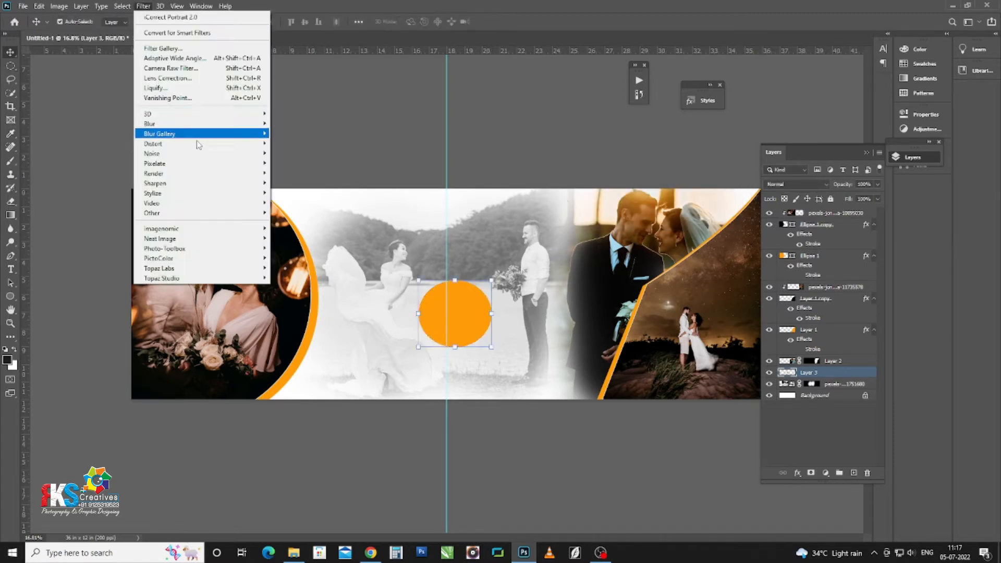
{"action": "mouse_move", "coordinate": [209, 124]}
{"action": "left_click", "coordinate": [298, 163]}
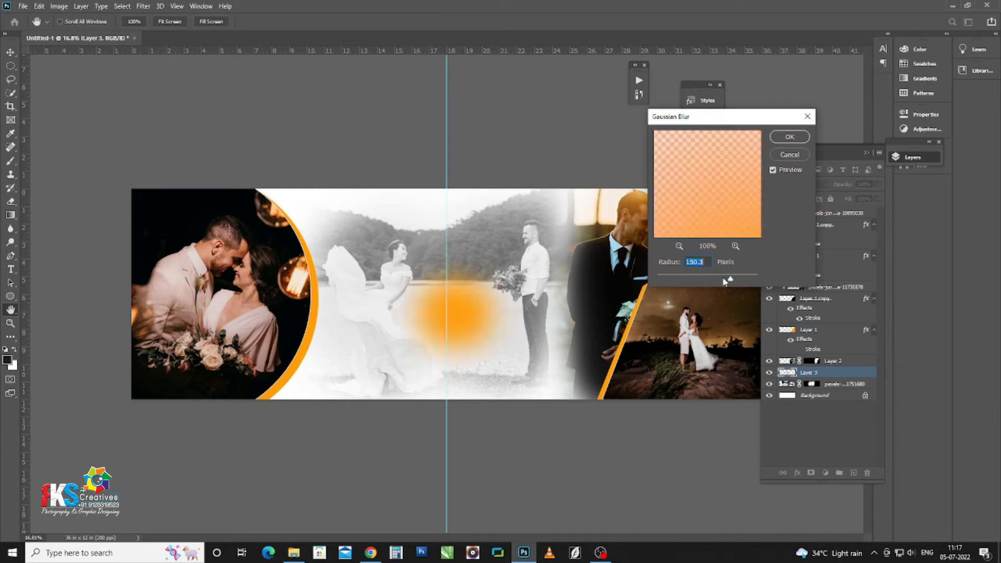
{"action": "key", "text": "Return"}
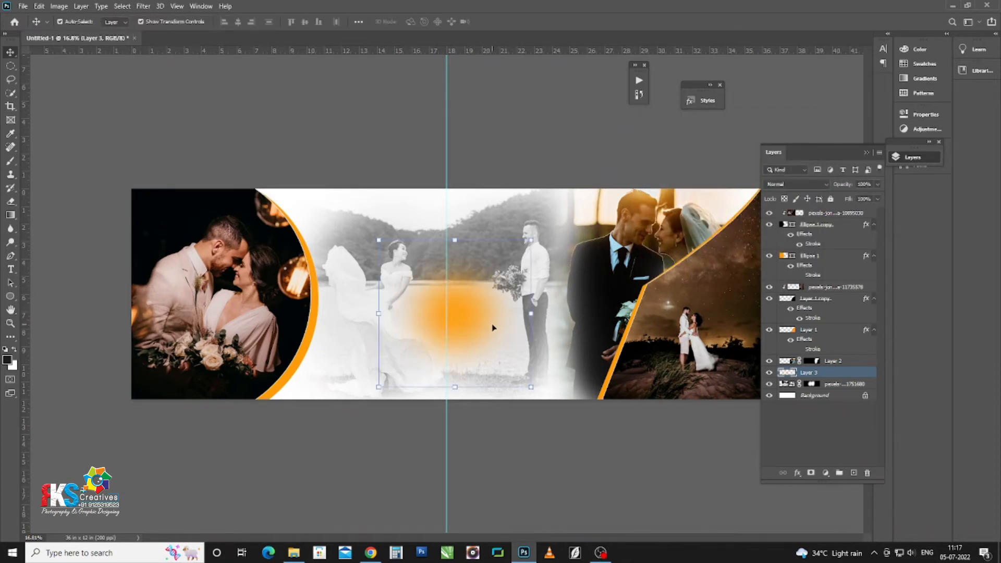
Step: Set the glow layer to Screen blending, then enlarge it and move it onto the guide
{"action": "left_click", "coordinate": [820, 185]}
{"action": "left_click", "coordinate": [803, 263]}
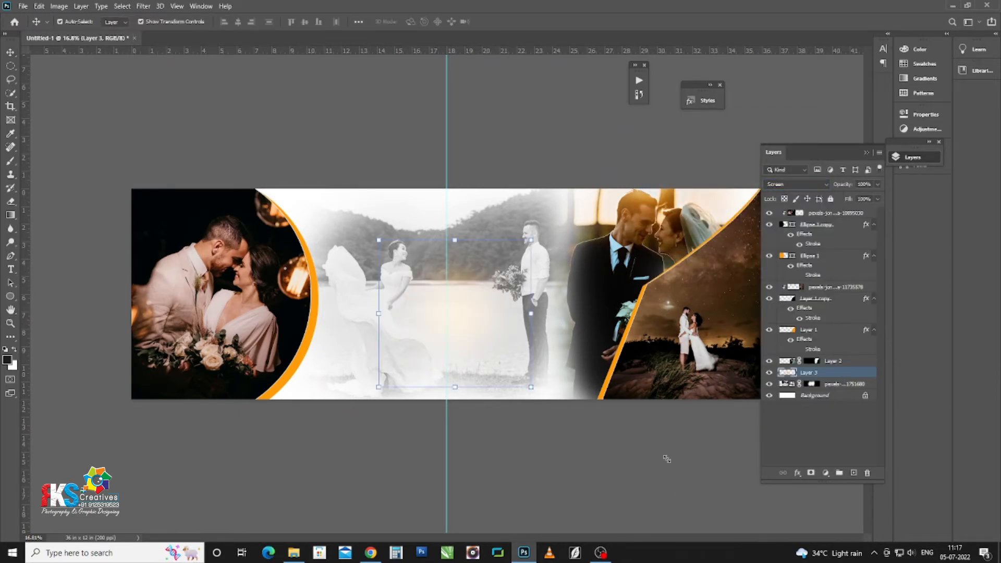
{"action": "mouse_move", "coordinate": [667, 458]}
{"action": "left_mouse_down"}
{"action": "mouse_move", "coordinate": [678, 462]}
{"action": "mouse_move", "coordinate": [663, 453]}
{"action": "left_mouse_up"}
{"action": "mouse_move", "coordinate": [480, 304]}
{"action": "left_mouse_down"}
{"action": "mouse_move", "coordinate": [469, 322]}
{"action": "mouse_move", "coordinate": [469, 310]}
{"action": "left_mouse_up"}
{"action": "key", "text": "Return"}
Step: Shift the glow's hue with Hue/Saturation as a first try, which tints it blue
{"action": "key", "text": "ctrl+u"}
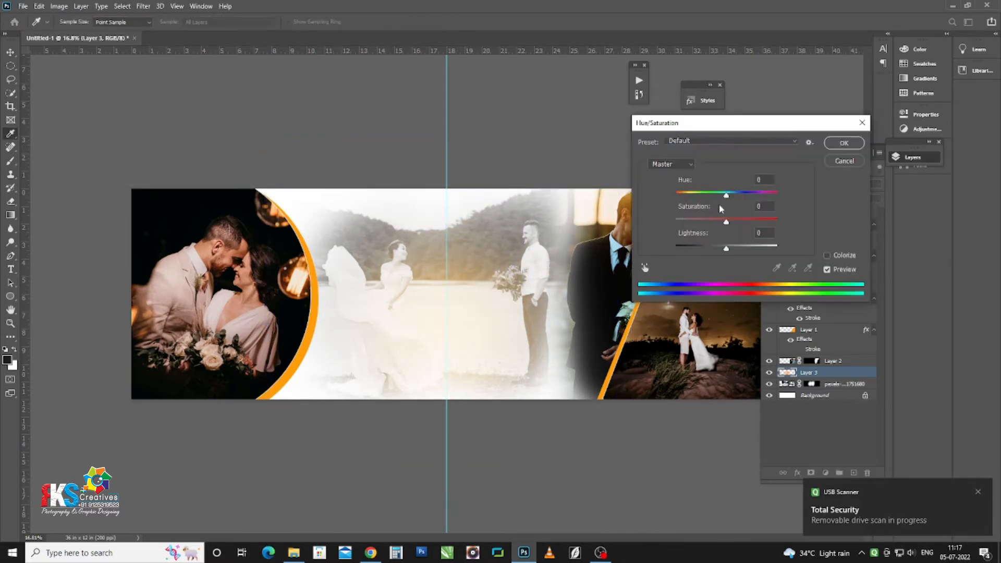
{"action": "left_click_drag", "start_coordinate": [746, 194], "coordinate": [787, 202]}
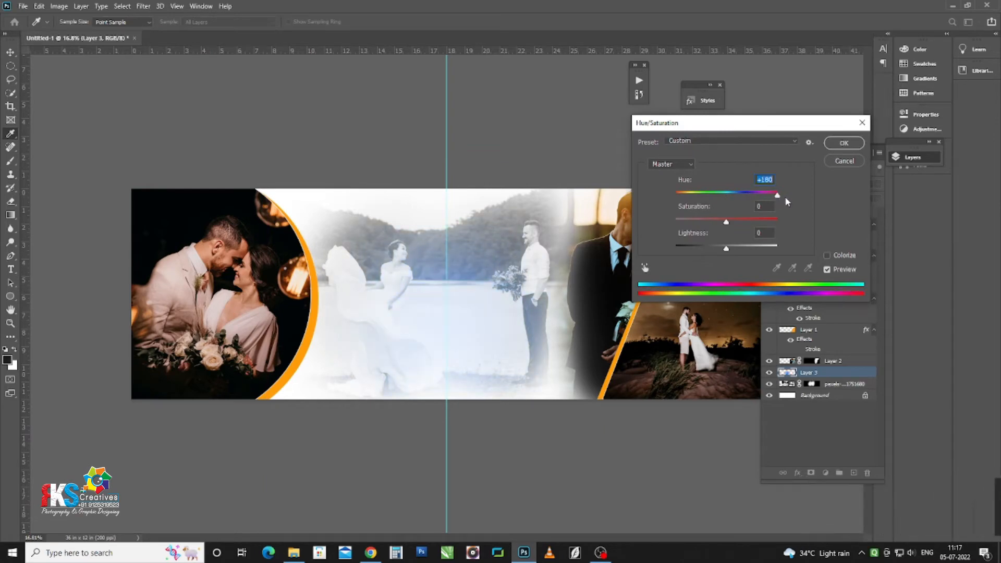
{"action": "key", "text": "Return"}
{"action": "scroll", "coordinate": [453, 310], "scroll_direction": "down", "scroll_amount": 2}
{"action": "left_click", "coordinate": [451, 309]}
{"action": "scroll", "coordinate": [451, 313], "scroll_direction": "down", "scroll_amount": 1}
{"action": "scroll", "coordinate": [443, 329], "scroll_direction": "up", "scroll_amount": 4}
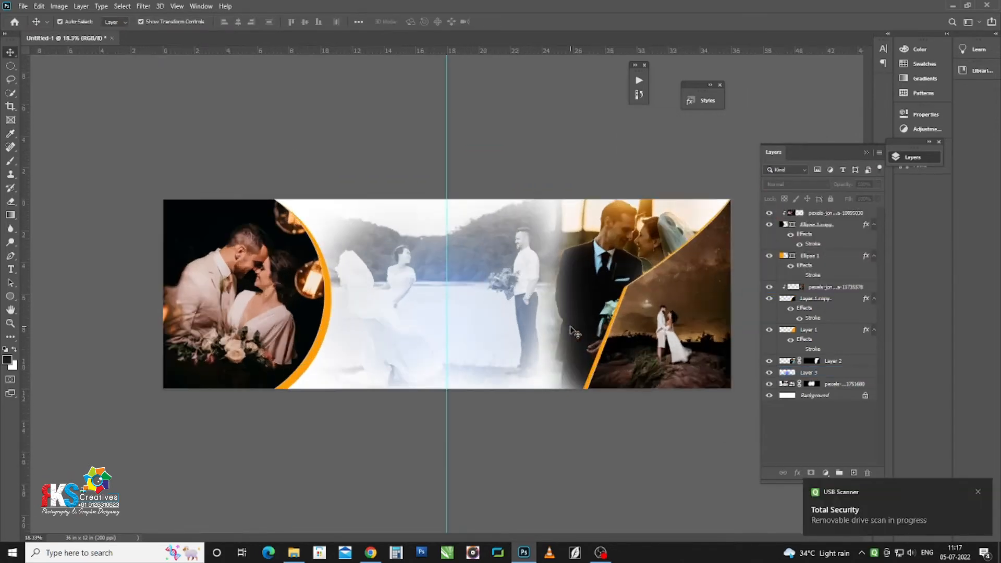
{"action": "scroll", "coordinate": [438, 336], "scroll_direction": "down", "scroll_amount": 2}
{"action": "scroll", "coordinate": [458, 328], "scroll_direction": "up", "scroll_amount": 3}
{"action": "left_click_drag", "start_coordinate": [662, 331], "coordinate": [468, 336]}
Step: Undo the blue tint and shift the glow's hue to pink instead (hue -50)
{"action": "left_click", "coordinate": [260, 320]}
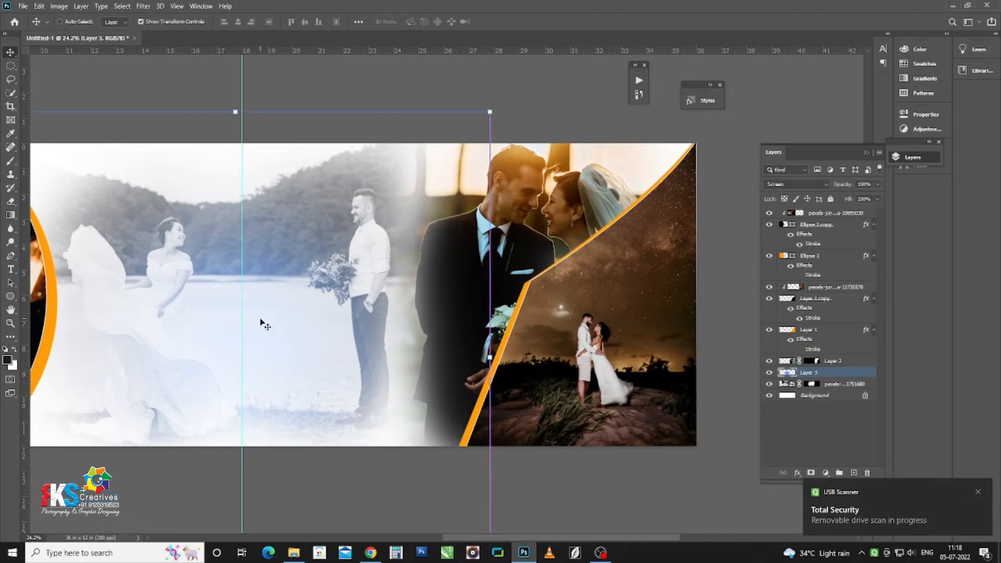
{"action": "key", "text": "ctrl+z"}
{"action": "key", "text": "ctrl+u"}
{"action": "left_click_drag", "start_coordinate": [725, 192], "coordinate": [702, 197]}
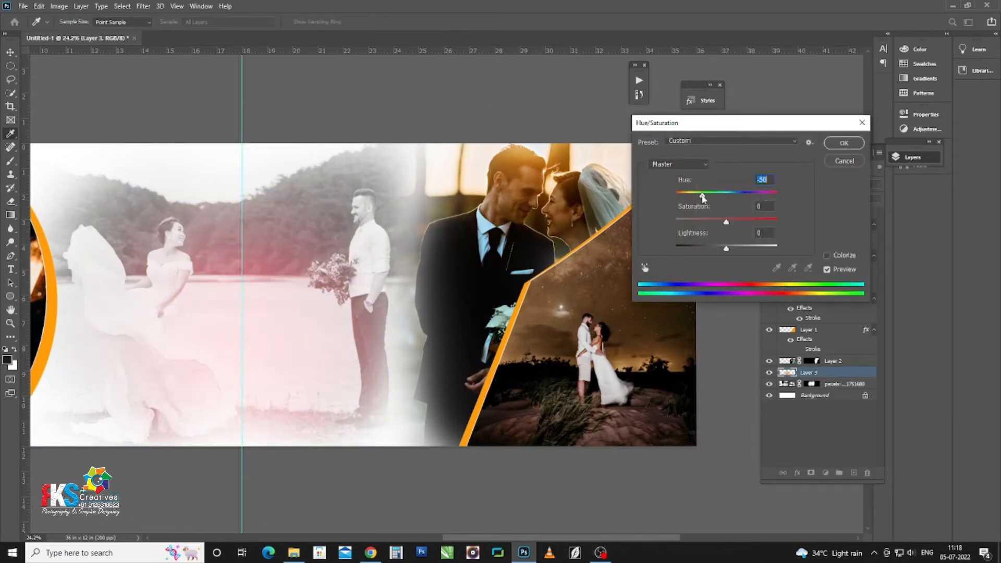
{"action": "key", "text": "Return"}
Step: Move the pink glow over the groom and raise its layer above Layer 2
{"action": "left_click_drag", "start_coordinate": [268, 351], "coordinate": [562, 296]}
{"action": "key", "text": "ctrl+bracketright"}
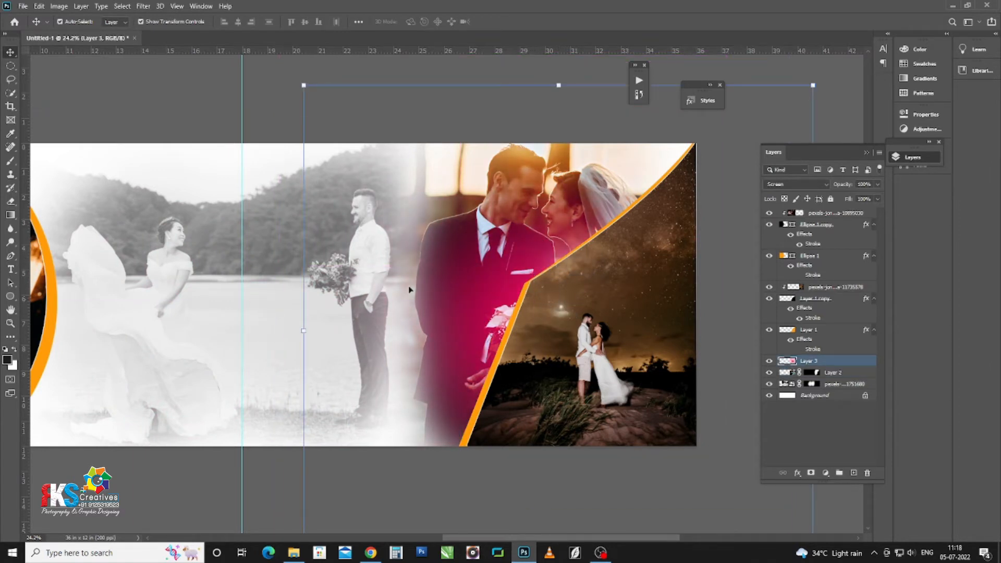
{"action": "left_click", "coordinate": [193, 111]}
{"action": "key", "text": "ctrl+minus"}
{"action": "key", "text": "ctrl+minus"}
{"action": "key", "text": "ctrl+0"}
{"action": "left_click", "coordinate": [416, 268]}
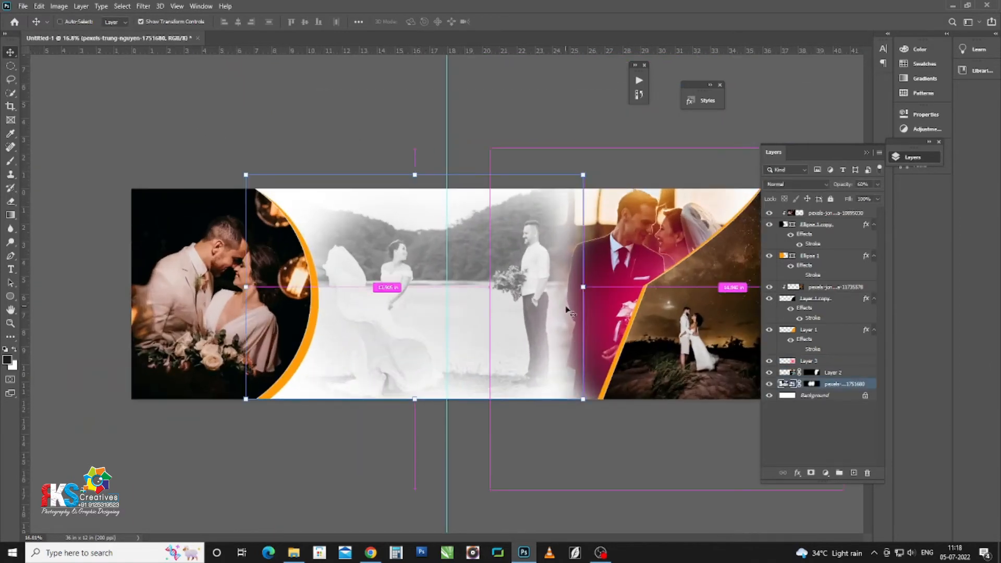
Step: Colorize the centre photo to a soft cream tint with Hue/Saturation hue 79
{"action": "key", "text": "ctrl+u"}
{"action": "left_click_drag", "start_coordinate": [469, 109], "coordinate": [843, 194]}
{"action": "left_click", "coordinate": [924, 320]}
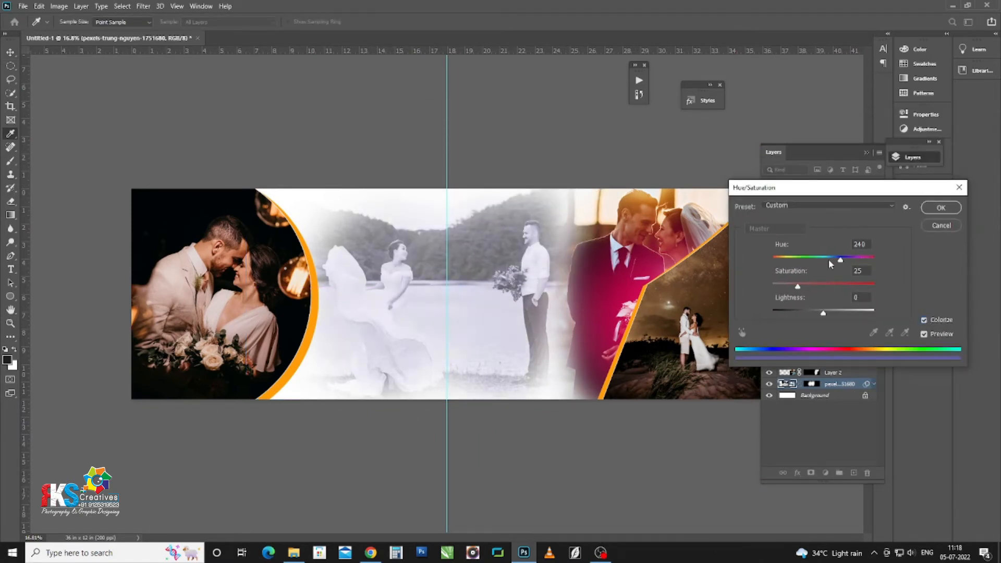
{"action": "left_click_drag", "start_coordinate": [830, 264], "coordinate": [800, 260]}
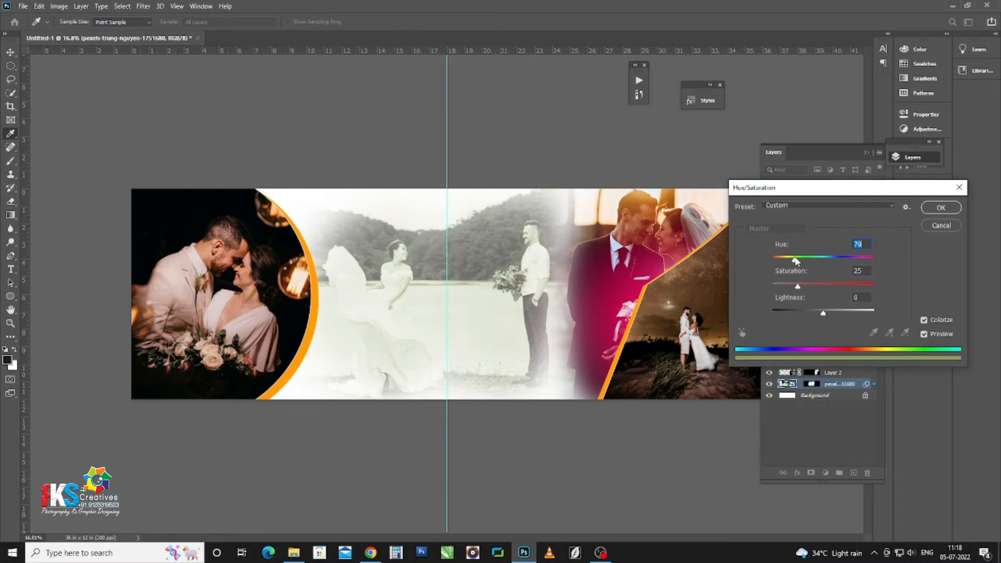
{"action": "key", "text": "Return"}
Step: Apply the Camera Raw preset Rk 05 to the left couple photo
{"action": "left_click", "coordinate": [372, 124]}
{"action": "left_click", "coordinate": [238, 304]}
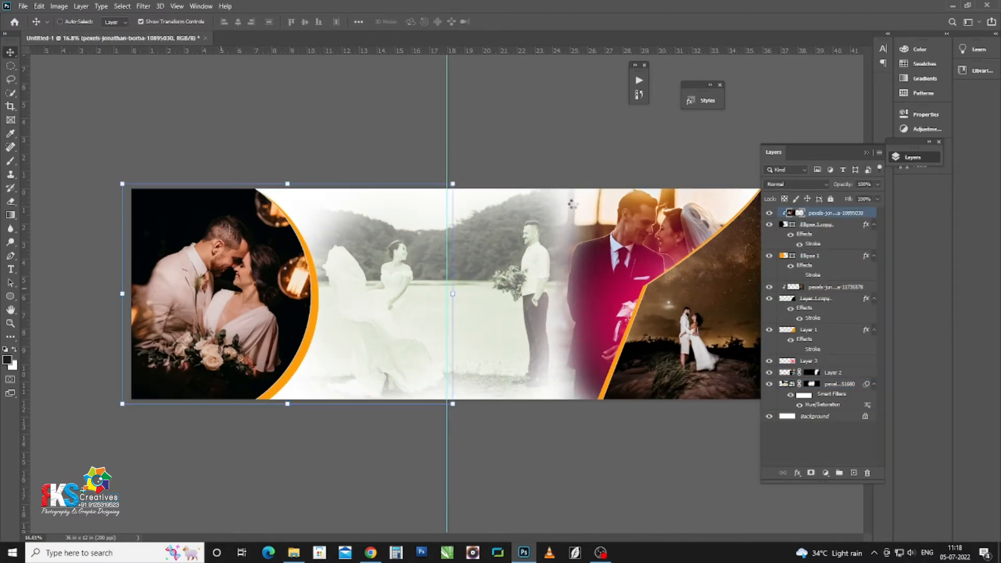
{"action": "key", "text": "ctrl+shift+a"}
{"action": "left_click", "coordinate": [680, 114]}
{"action": "scroll", "coordinate": [665, 412], "scroll_direction": "down", "scroll_amount": 5}
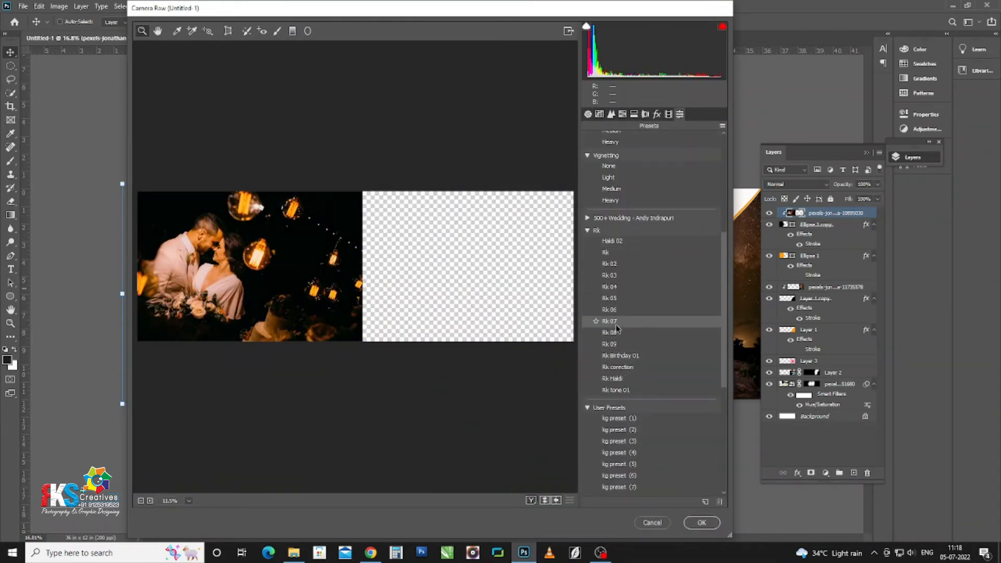
{"action": "left_click", "coordinate": [613, 301]}
{"action": "key", "text": "Return"}
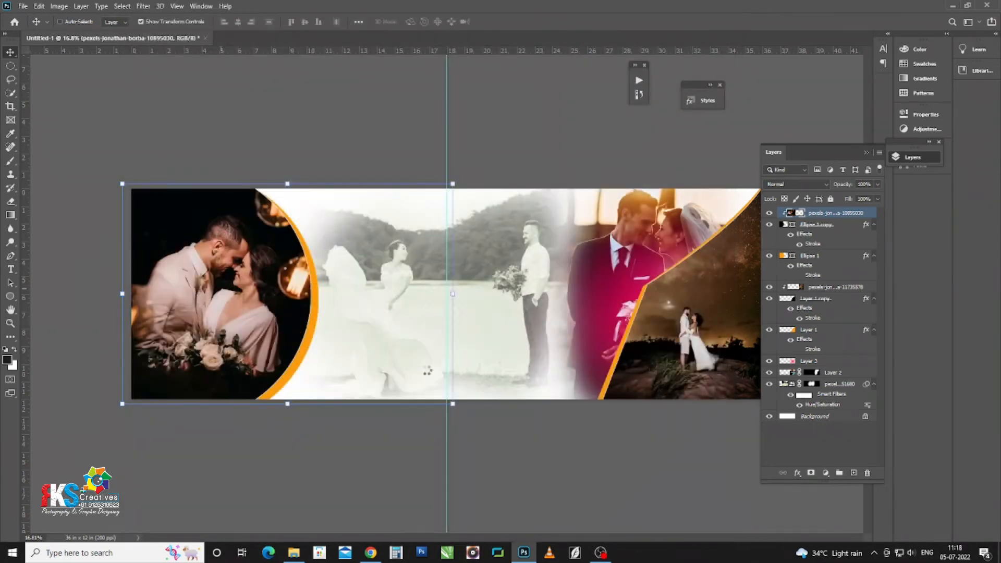
Step: Apply the same Rk 05 Camera Raw preset to the night-sky couple photo
{"action": "left_click", "coordinate": [86, 181]}
{"action": "scroll", "coordinate": [599, 347], "scroll_direction": "down", "scroll_amount": 2}
{"action": "scroll", "coordinate": [599, 348], "scroll_direction": "up", "scroll_amount": 3}
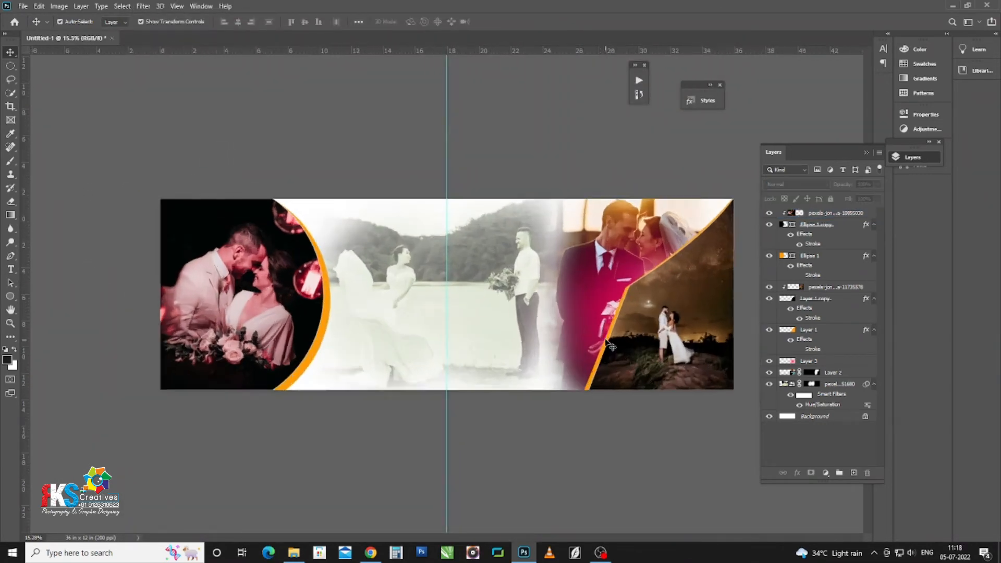
{"action": "scroll", "coordinate": [430, 352], "scroll_direction": "up", "scroll_amount": 3}
{"action": "left_click_drag", "start_coordinate": [698, 373], "coordinate": [347, 412]}
{"action": "left_click_drag", "start_coordinate": [343, 296], "coordinate": [353, 321]}
{"action": "left_click", "coordinate": [468, 369]}
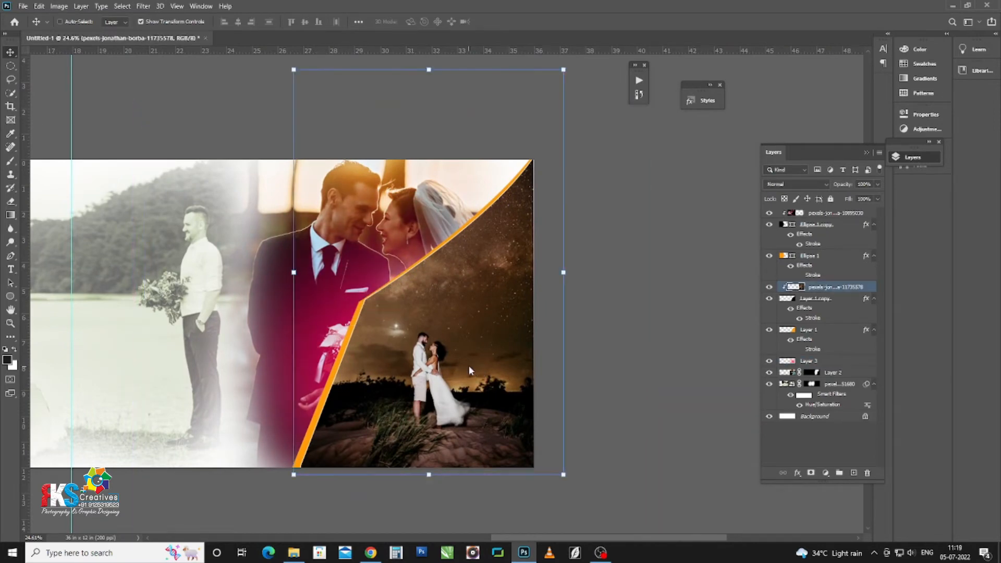
{"action": "key", "text": "ctrl+shift+a"}
{"action": "left_click", "coordinate": [680, 114]}
{"action": "scroll", "coordinate": [638, 339], "scroll_direction": "down", "scroll_amount": 3}
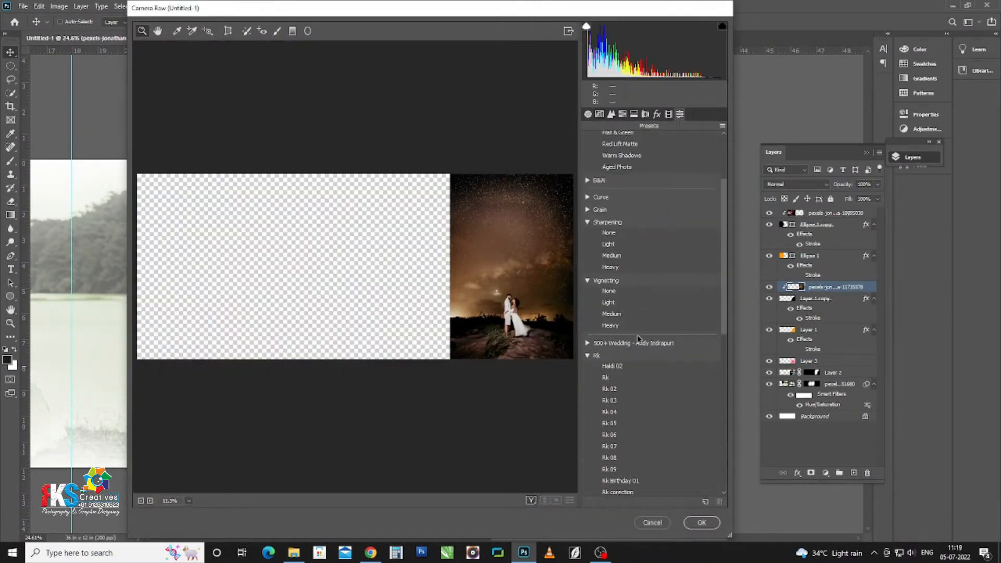
{"action": "left_click", "coordinate": [617, 424]}
{"action": "left_click", "coordinate": [701, 522]}
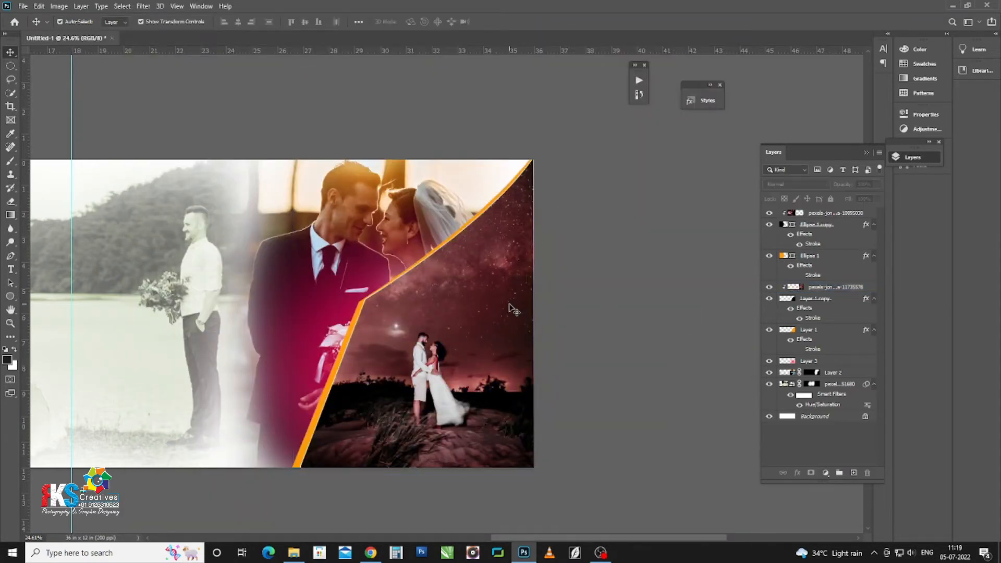
Step: Brighten the night photo's highlights with a Levels adjustment
{"action": "key", "text": "ctrl+l"}
{"action": "left_click_drag", "start_coordinate": [817, 343], "coordinate": [802, 345]}
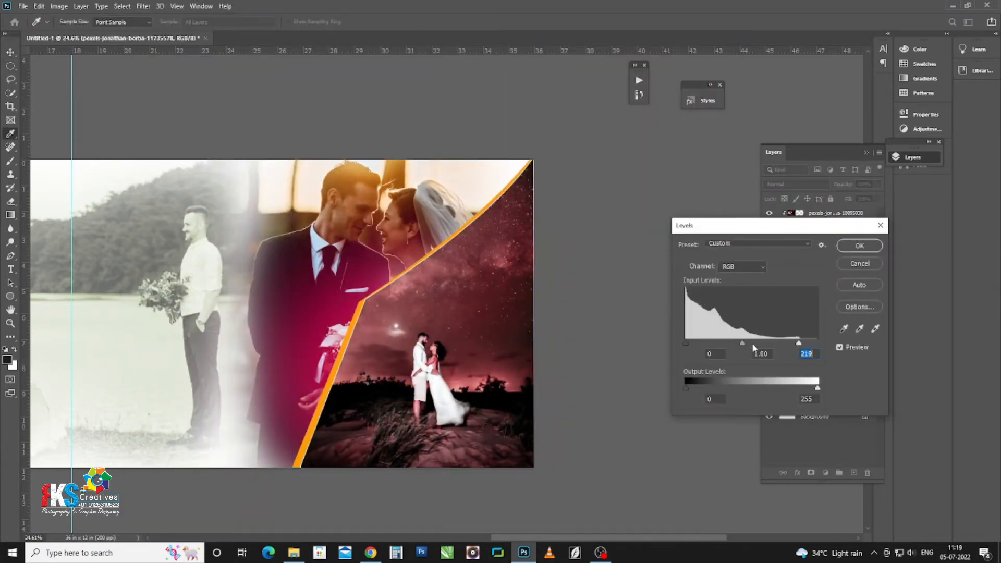
{"action": "key", "text": "Return"}
{"action": "left_click", "coordinate": [617, 294]}
{"action": "scroll", "coordinate": [617, 293], "scroll_direction": "down", "scroll_amount": 7}
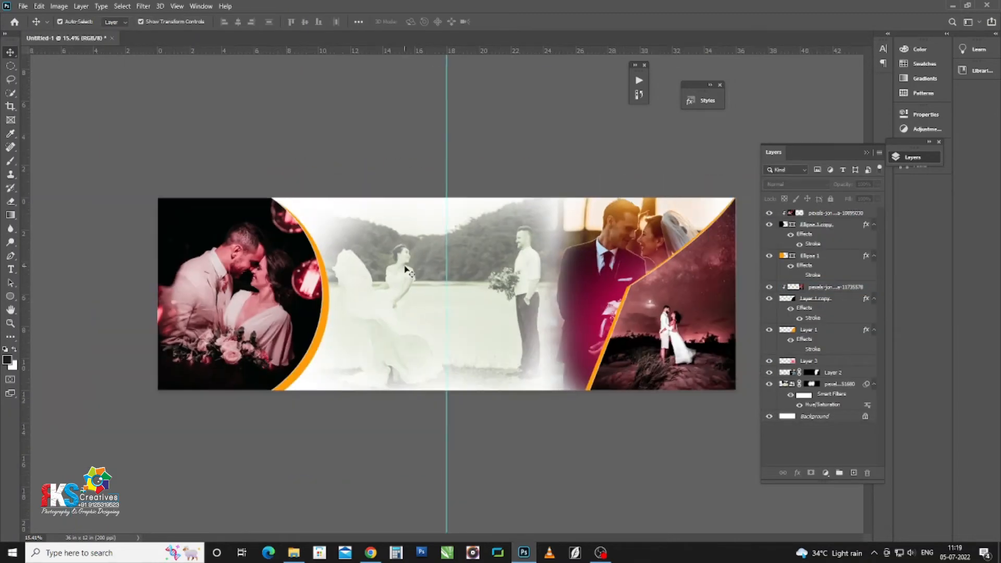
{"action": "scroll", "coordinate": [537, 274], "scroll_direction": "up", "scroll_amount": 1}
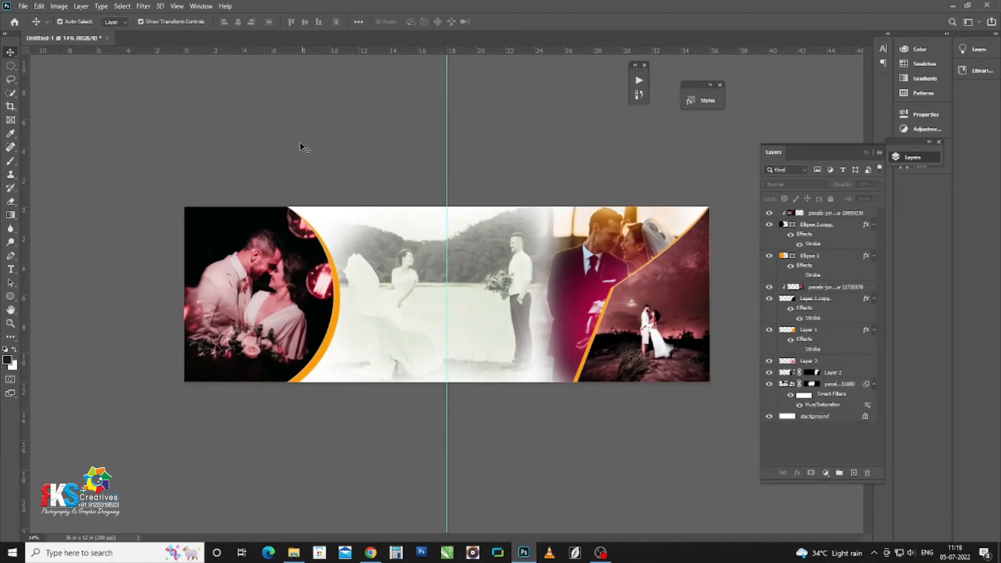
{"action": "scroll", "coordinate": [469, 224], "scroll_direction": "up", "scroll_amount": 5}
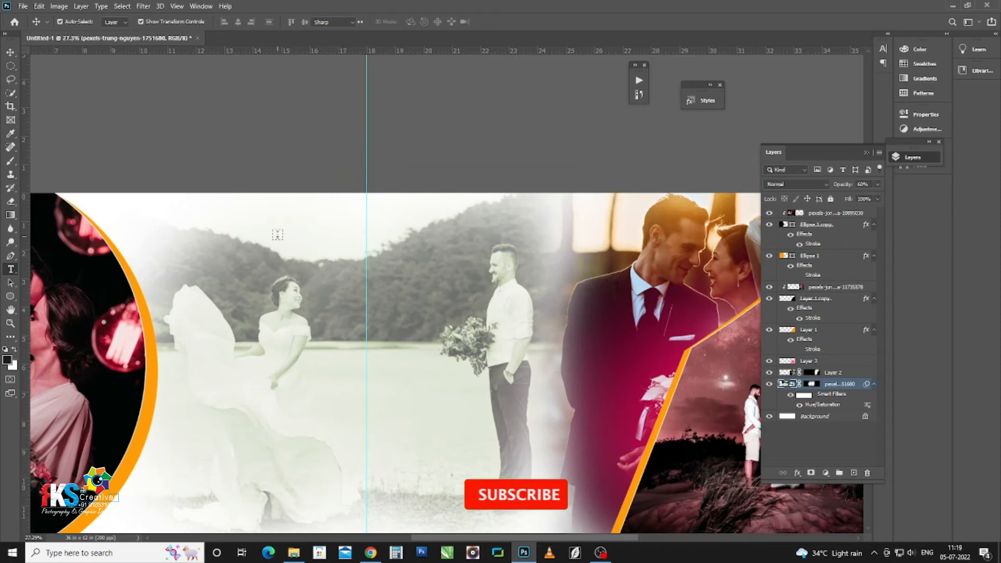
Step: Type 'U & Me' at 48 pt above the middle couple
{"action": "key", "text": "t"}
{"action": "left_click", "coordinate": [277, 233]}
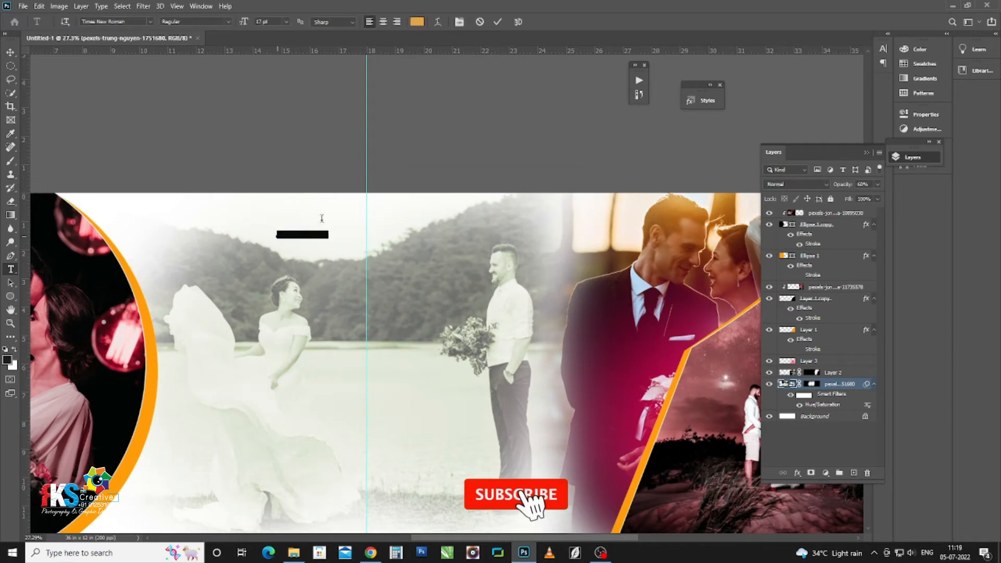
{"action": "left_click", "coordinate": [286, 22]}
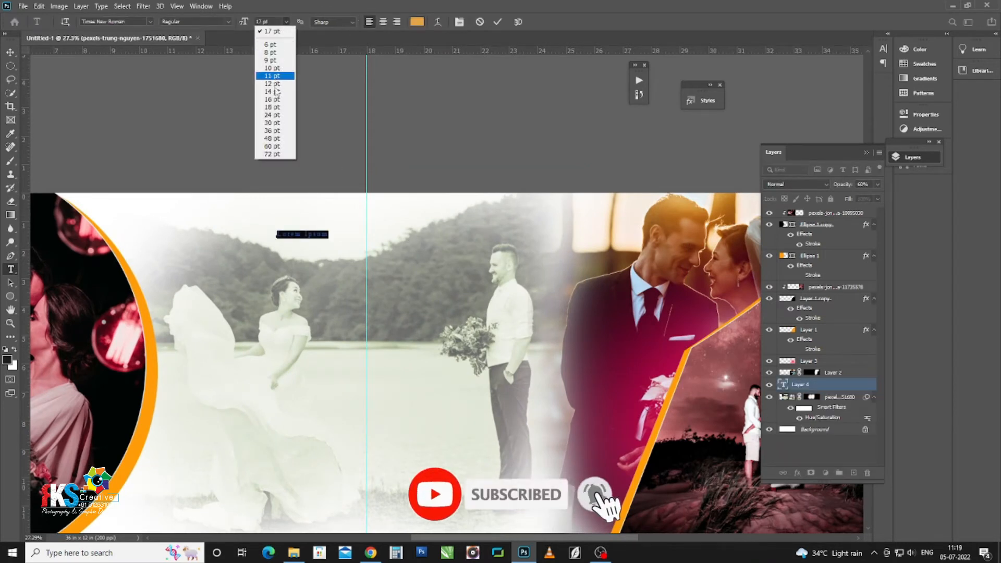
{"action": "left_click", "coordinate": [272, 99]}
{"action": "left_click", "coordinate": [286, 22]}
{"action": "left_click", "coordinate": [276, 142]}
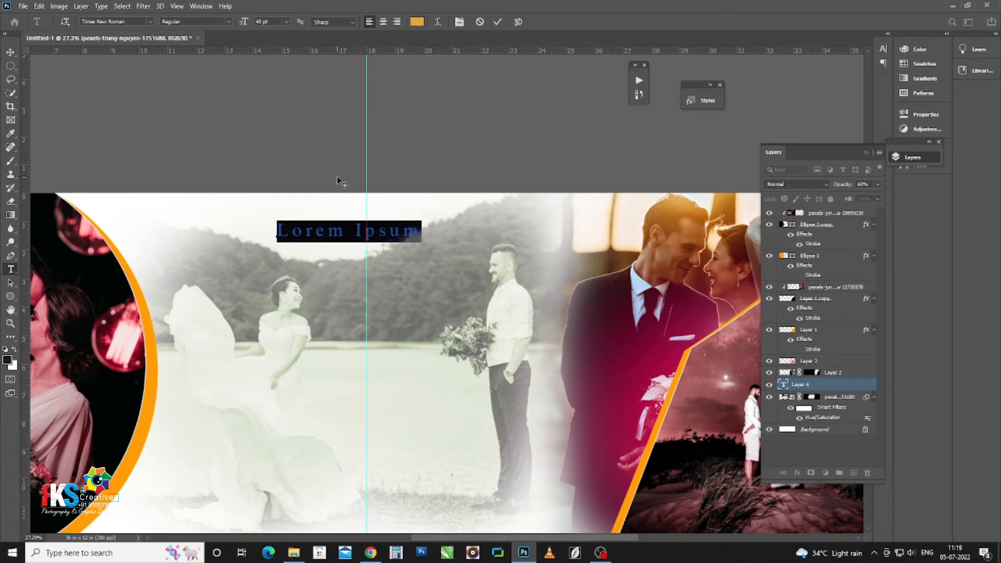
{"action": "type", "text": "U"}
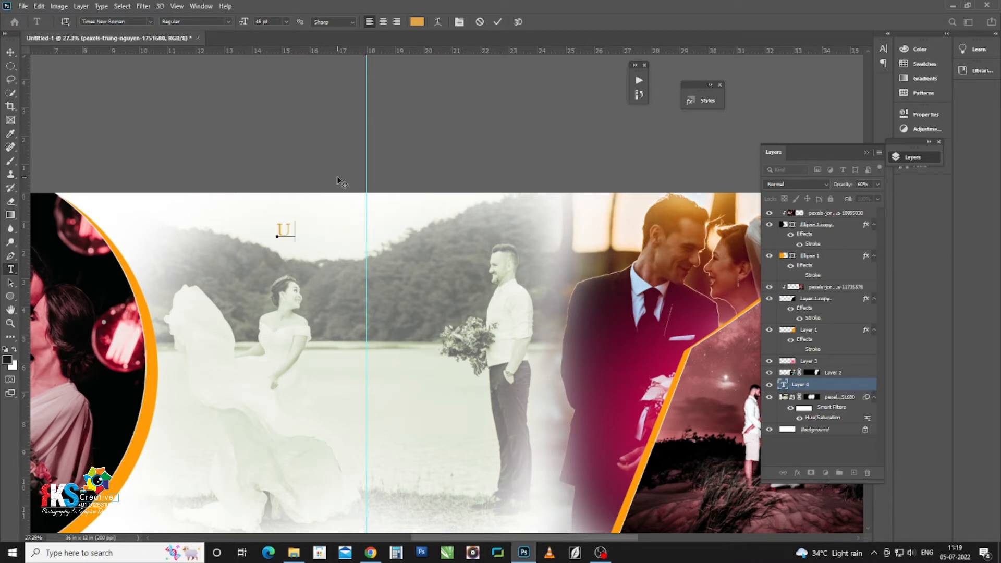
{"action": "type", "text": " & Me"}
Step: Set the title in the Back to Black Demo script font and centre it across the spread
{"action": "key", "text": "ctrl+a"}
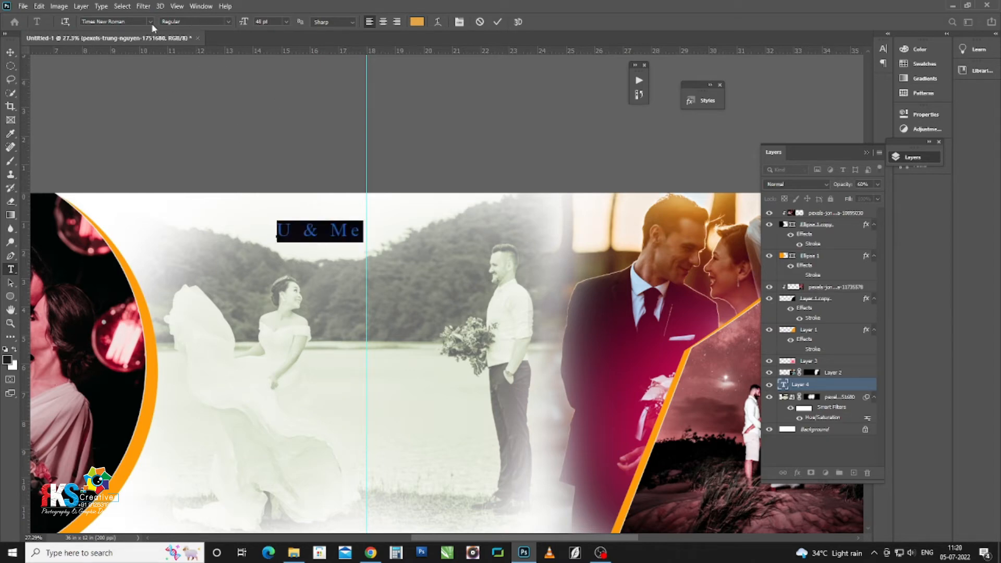
{"action": "left_click", "coordinate": [150, 22]}
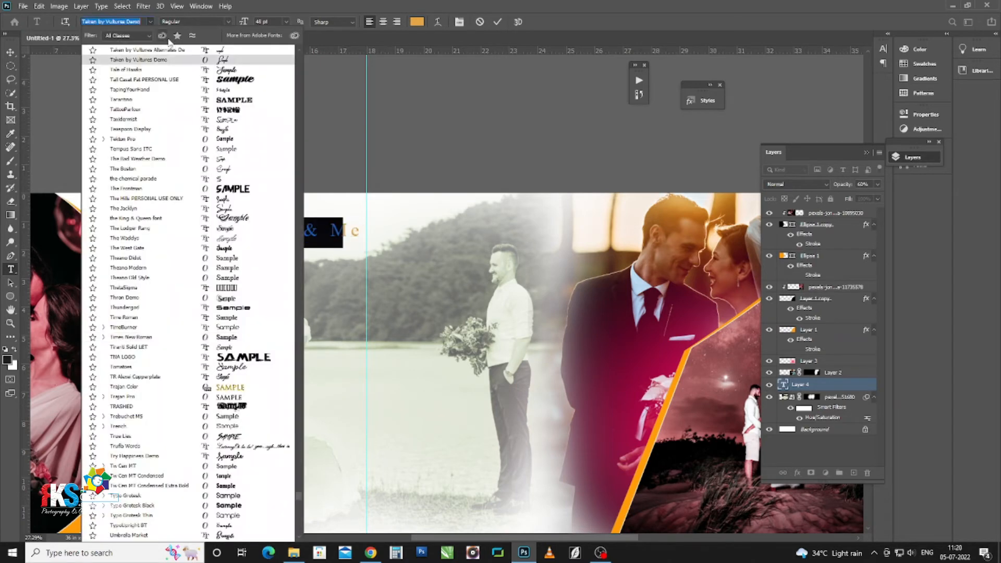
{"action": "left_click", "coordinate": [206, 71]}
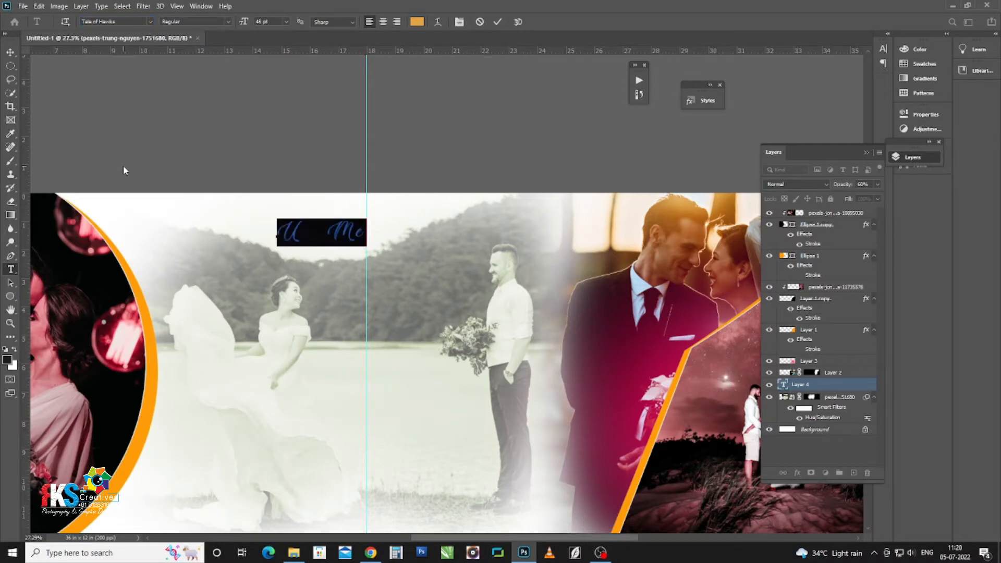
{"action": "left_click", "coordinate": [150, 22]}
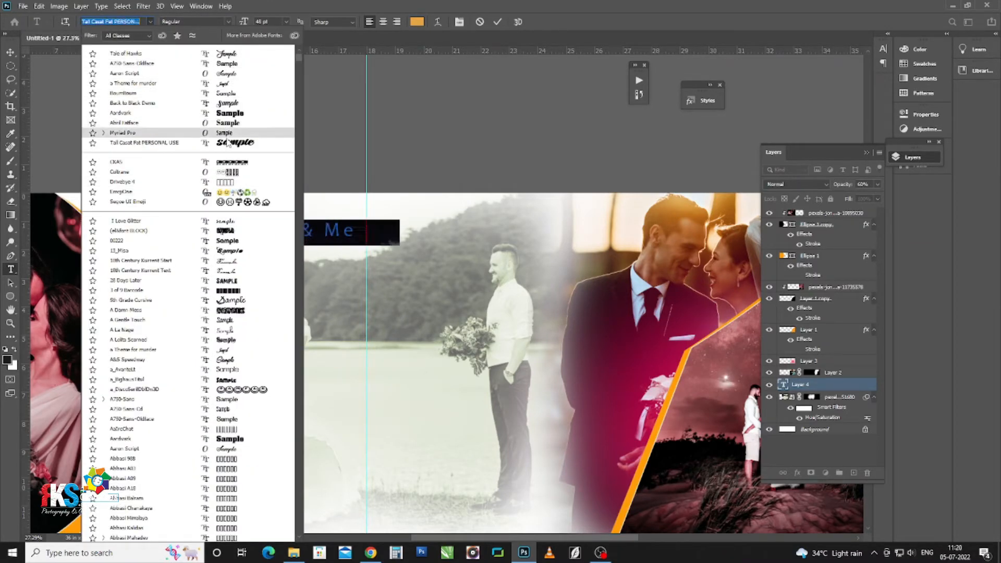
{"action": "left_click", "coordinate": [227, 103]}
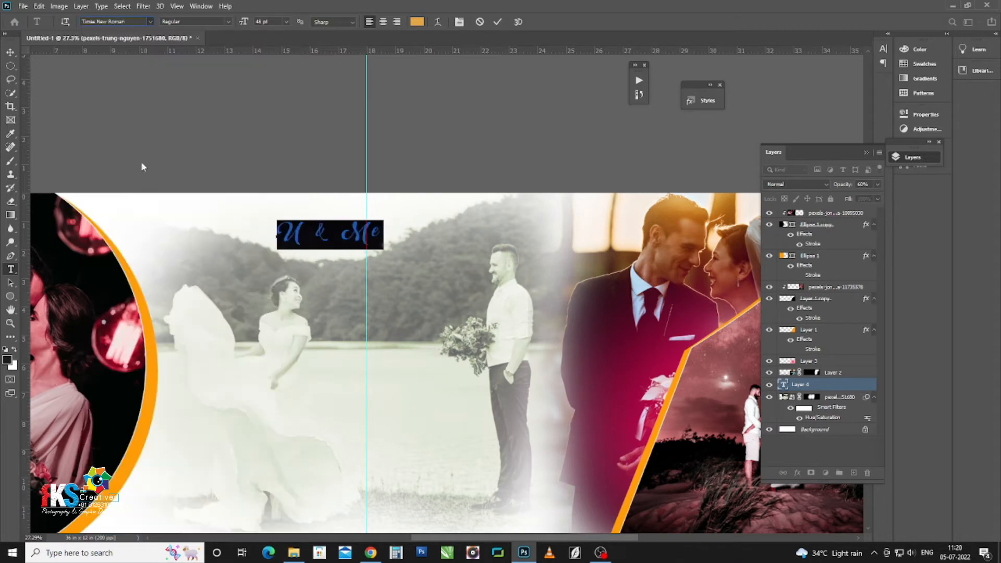
{"action": "left_click", "coordinate": [10, 53]}
{"action": "left_click", "coordinate": [374, 238]}
{"action": "left_click_drag", "start_coordinate": [373, 236], "coordinate": [392, 224]}
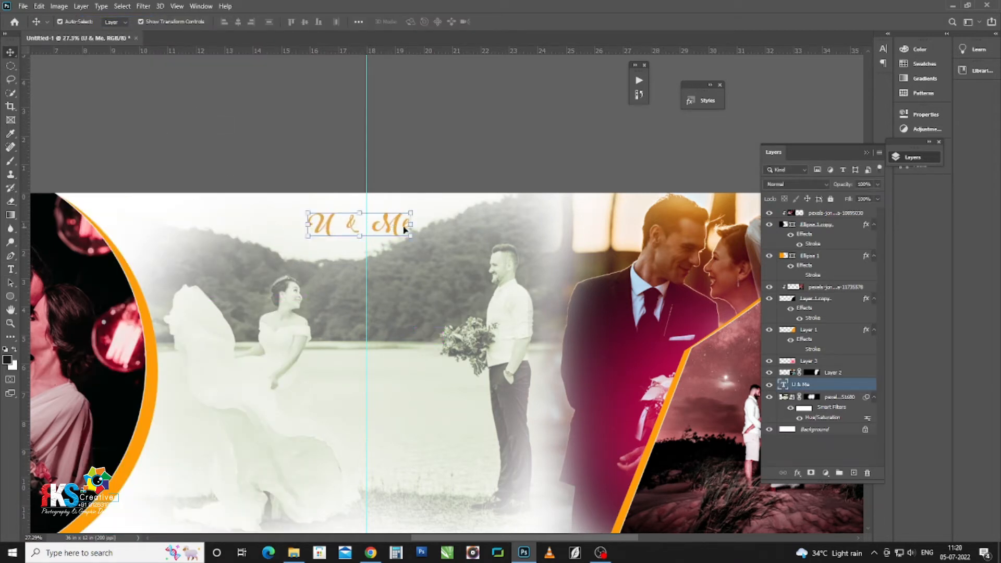
{"action": "left_click", "coordinate": [703, 100]}
Step: Apply the gold gradient preset style to the 'U & Me' title instead of a magenta one
{"action": "scroll", "coordinate": [607, 258], "scroll_direction": "down", "scroll_amount": 5}
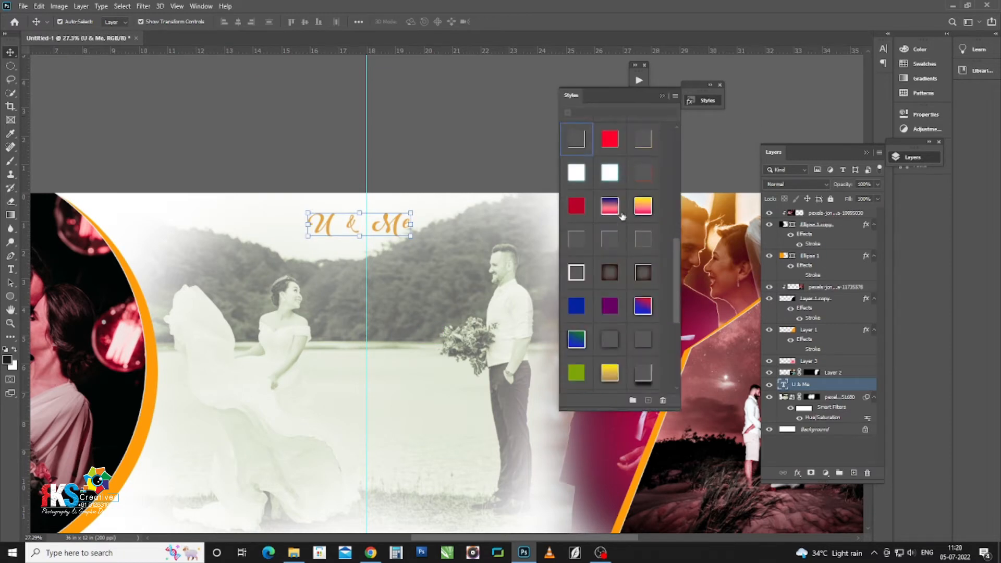
{"action": "scroll", "coordinate": [640, 283], "scroll_direction": "up", "scroll_amount": 3}
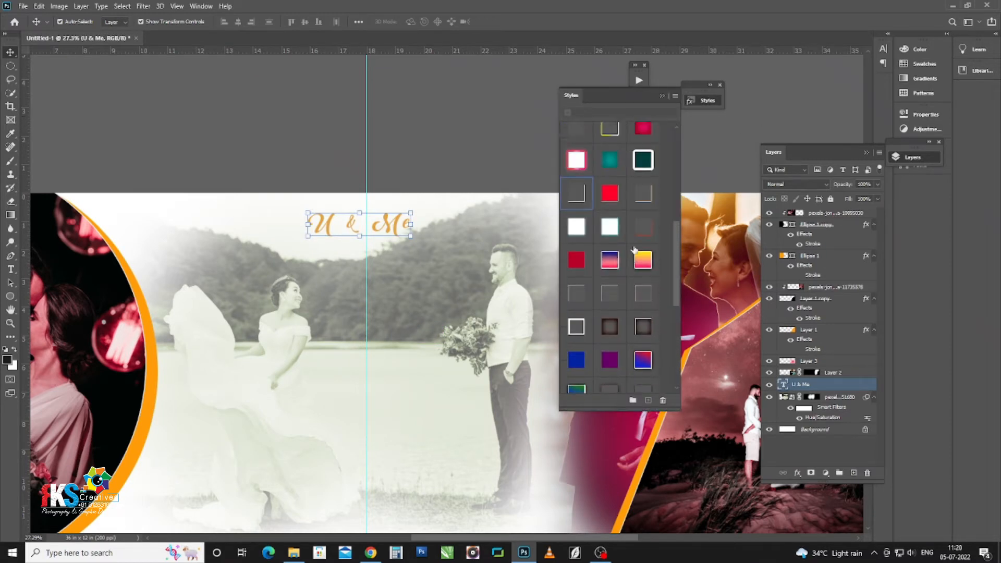
{"action": "left_click", "coordinate": [649, 194]}
{"action": "scroll", "coordinate": [623, 204], "scroll_direction": "up", "scroll_amount": 3}
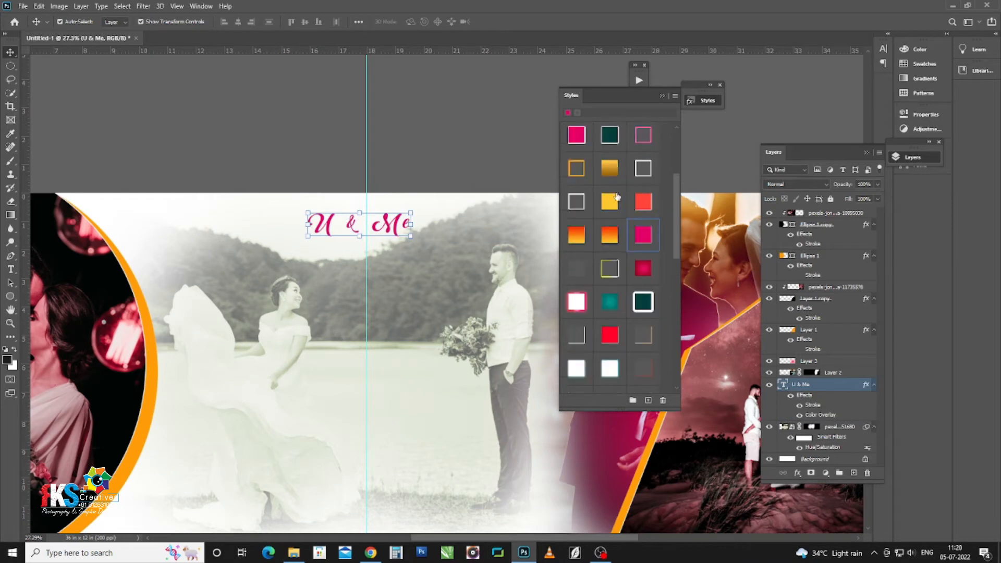
{"action": "left_click", "coordinate": [610, 183]}
{"action": "left_click", "coordinate": [662, 96]}
Step: Select the middle photo layer and switch to the Custom Shape tool
{"action": "left_click", "coordinate": [483, 108]}
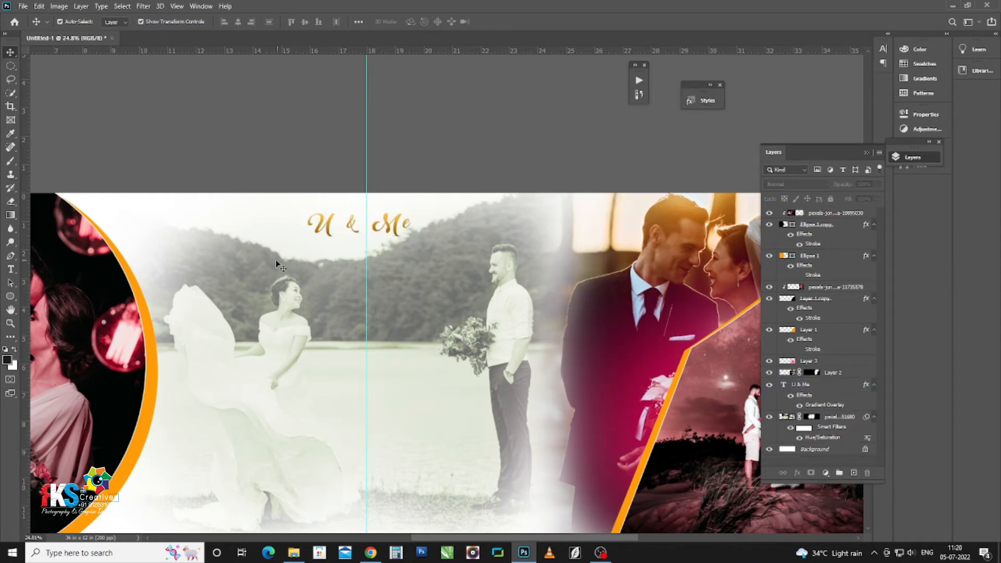
{"action": "scroll", "coordinate": [277, 264], "scroll_direction": "down", "scroll_amount": 3}
{"action": "scroll", "coordinate": [532, 377], "scroll_direction": "up", "scroll_amount": 2}
{"action": "left_click_drag", "start_coordinate": [523, 375], "coordinate": [445, 366]}
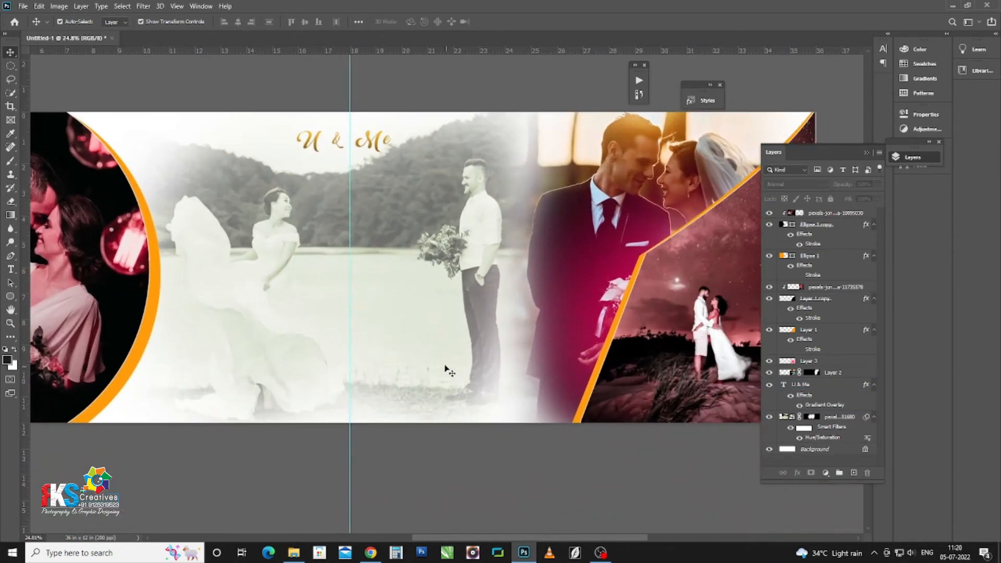
{"action": "left_click", "coordinate": [333, 162]}
{"action": "scroll", "coordinate": [323, 167], "scroll_direction": "up", "scroll_amount": 3}
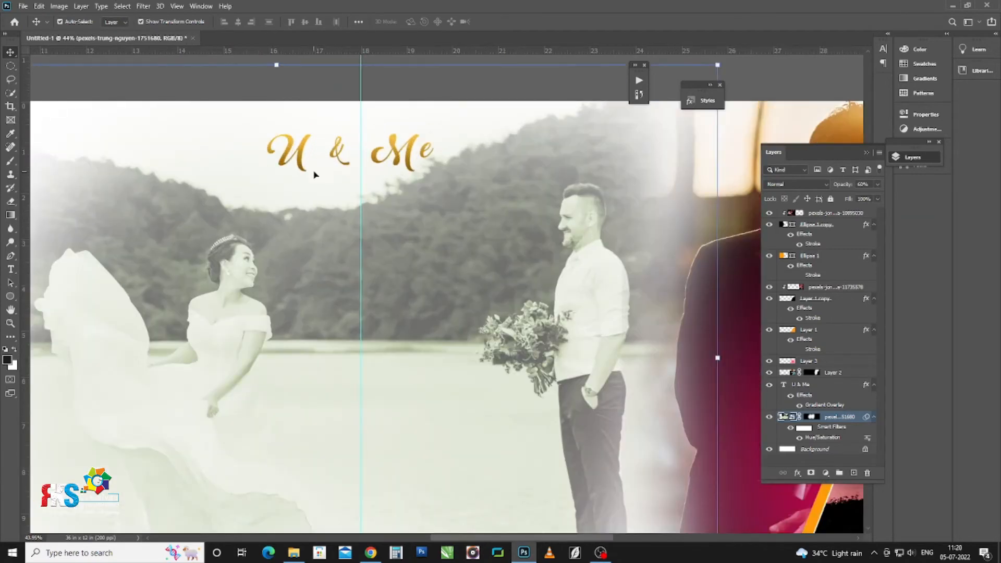
{"action": "key", "text": "u"}
{"action": "right_click", "coordinate": [14, 297]}
{"action": "left_click", "coordinate": [51, 348]}
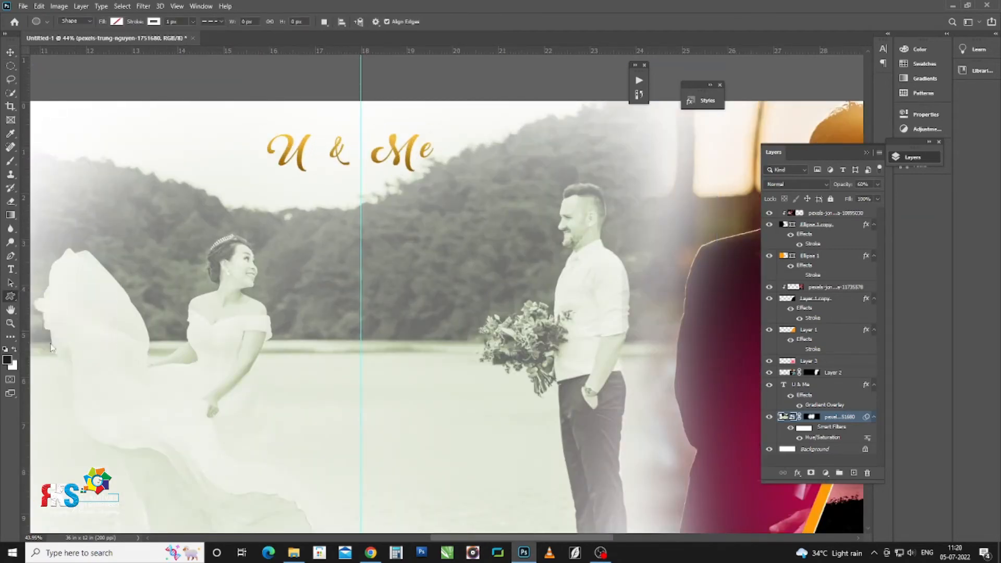
Step: Draw a dark red heart from the RK Custom Shapes beside the word 'Me'
{"action": "left_click", "coordinate": [406, 23]}
{"action": "left_click", "coordinate": [319, 111]}
{"action": "scroll", "coordinate": [364, 146], "scroll_direction": "down", "scroll_amount": 1}
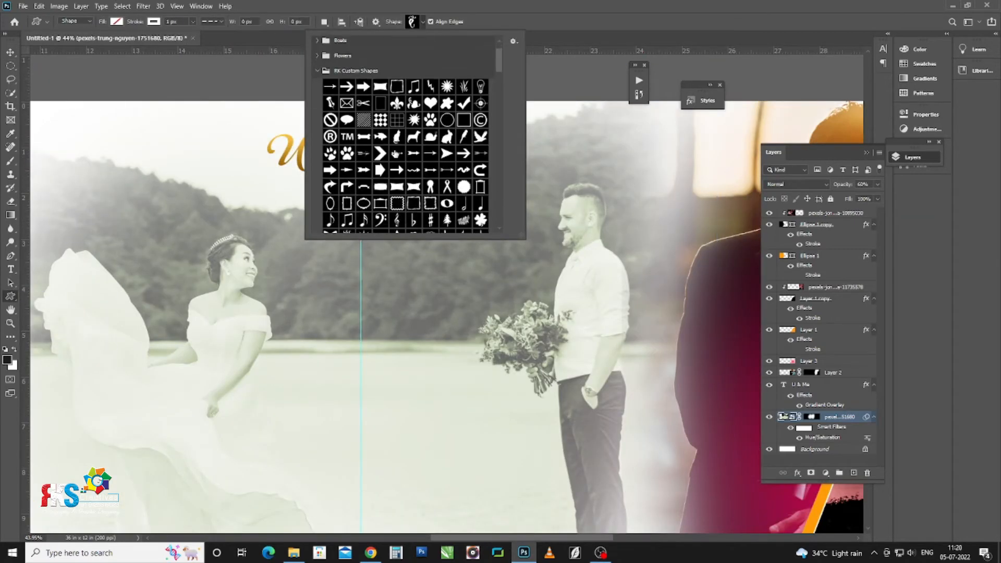
{"action": "double_click", "coordinate": [429, 103]}
{"action": "scroll", "coordinate": [360, 78], "scroll_direction": "up", "scroll_amount": 5}
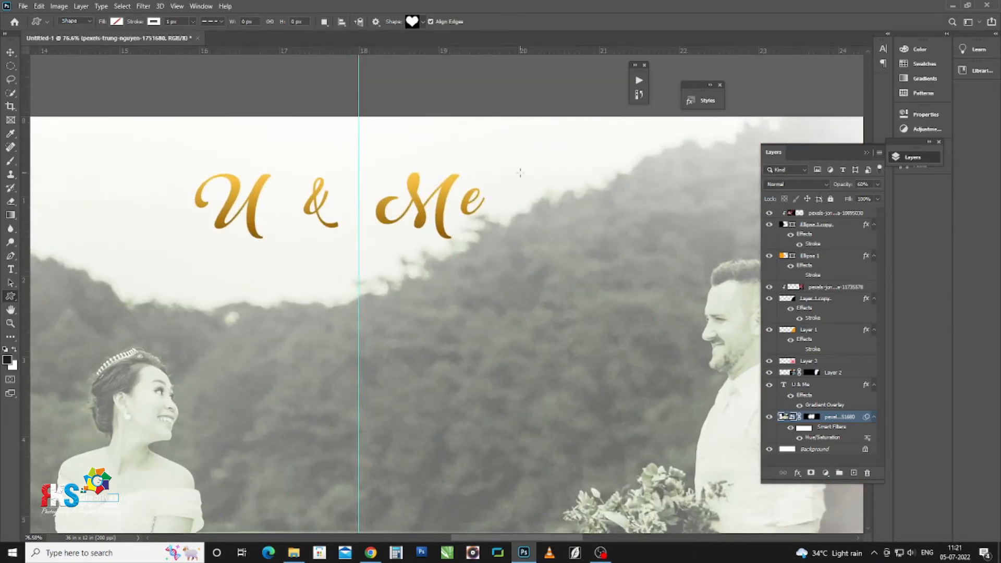
{"action": "left_click_drag", "start_coordinate": [488, 173], "coordinate": [509, 183]}
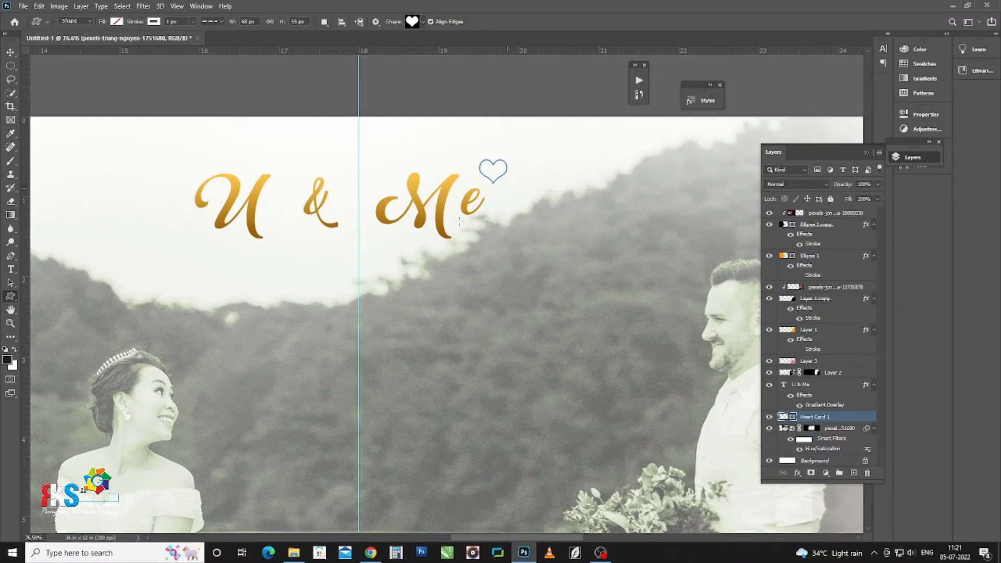
{"action": "left_click", "coordinate": [116, 22]}
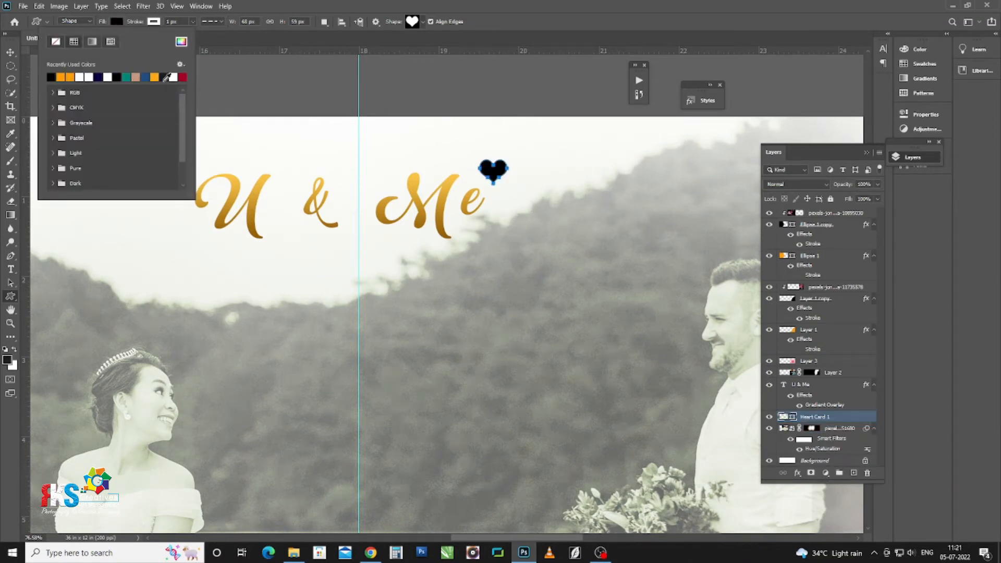
{"action": "left_click", "coordinate": [182, 77]}
Step: Give the heart a gold gradient preset style from the Styles list
{"action": "key", "text": "v"}
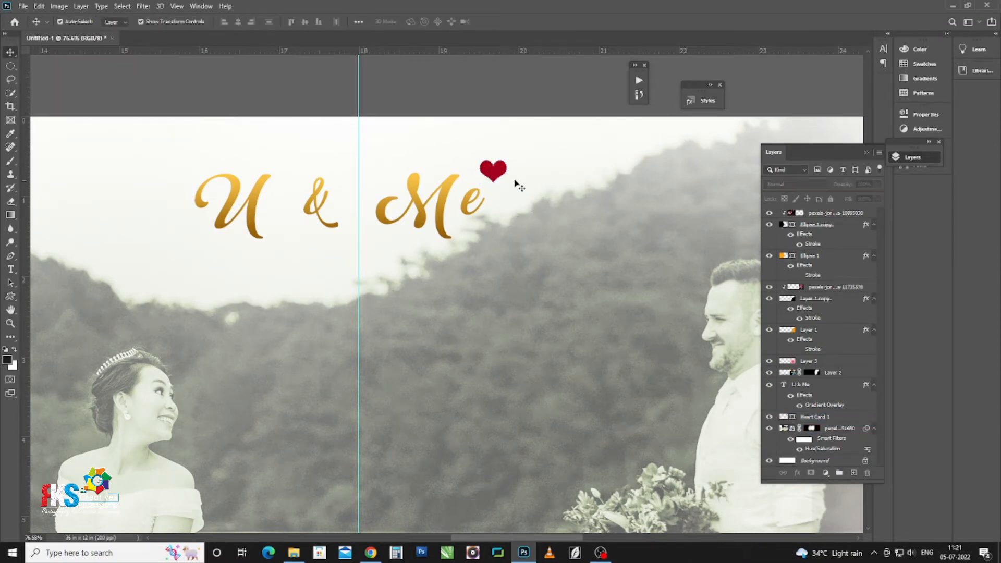
{"action": "scroll", "coordinate": [501, 176], "scroll_direction": "up", "scroll_amount": 1}
{"action": "left_click", "coordinate": [700, 101]}
{"action": "left_click", "coordinate": [642, 245]}
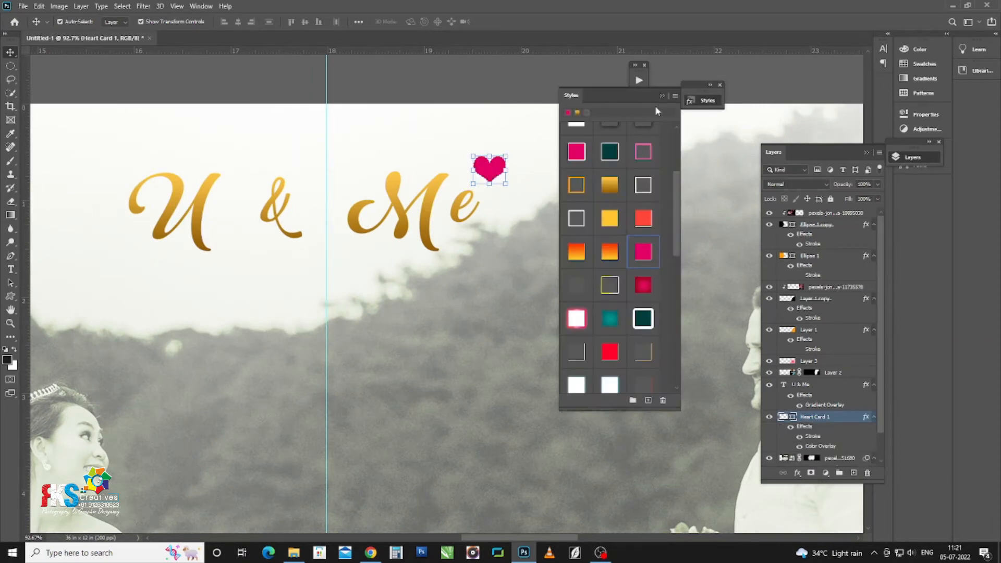
{"action": "scroll", "coordinate": [505, 109], "scroll_direction": "down", "scroll_amount": 3}
{"action": "scroll", "coordinate": [506, 108], "scroll_direction": "up", "scroll_amount": 2}
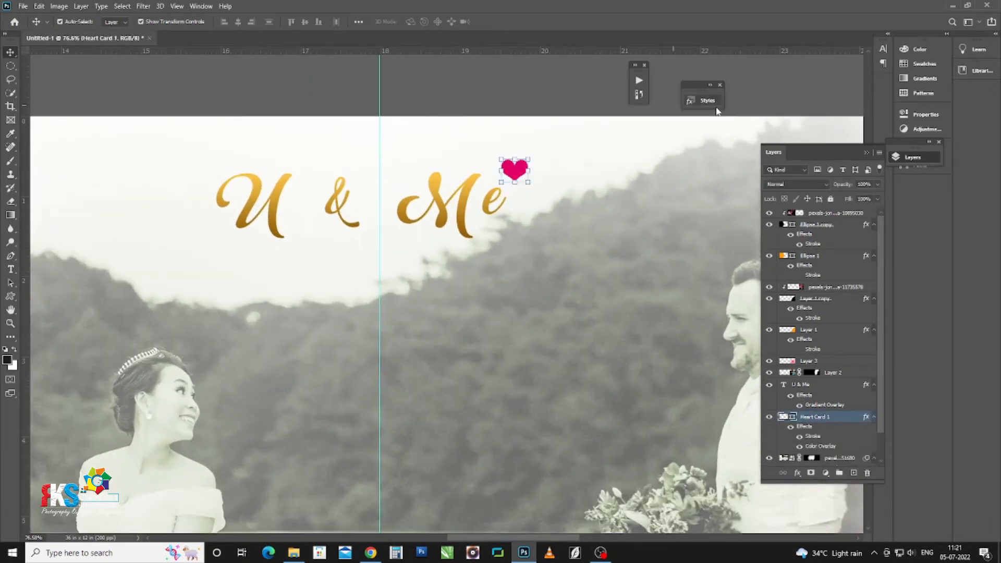
{"action": "left_click", "coordinate": [700, 101]}
{"action": "scroll", "coordinate": [580, 151], "scroll_direction": "up", "scroll_amount": 1}
{"action": "left_click", "coordinate": [579, 147]}
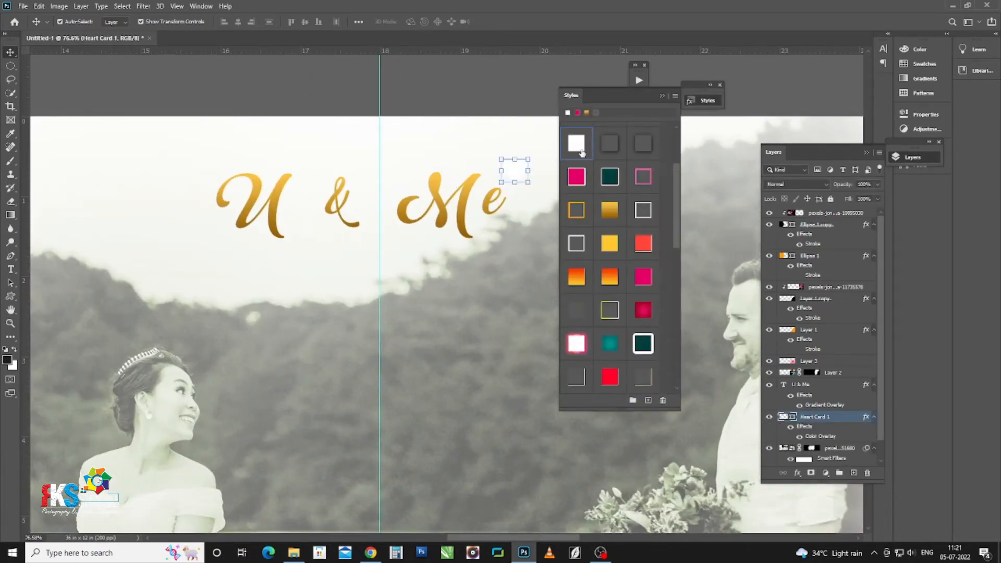
{"action": "left_click", "coordinate": [610, 211]}
{"action": "left_click", "coordinate": [662, 97]}
{"action": "scroll", "coordinate": [511, 169], "scroll_direction": "up", "scroll_amount": 2}
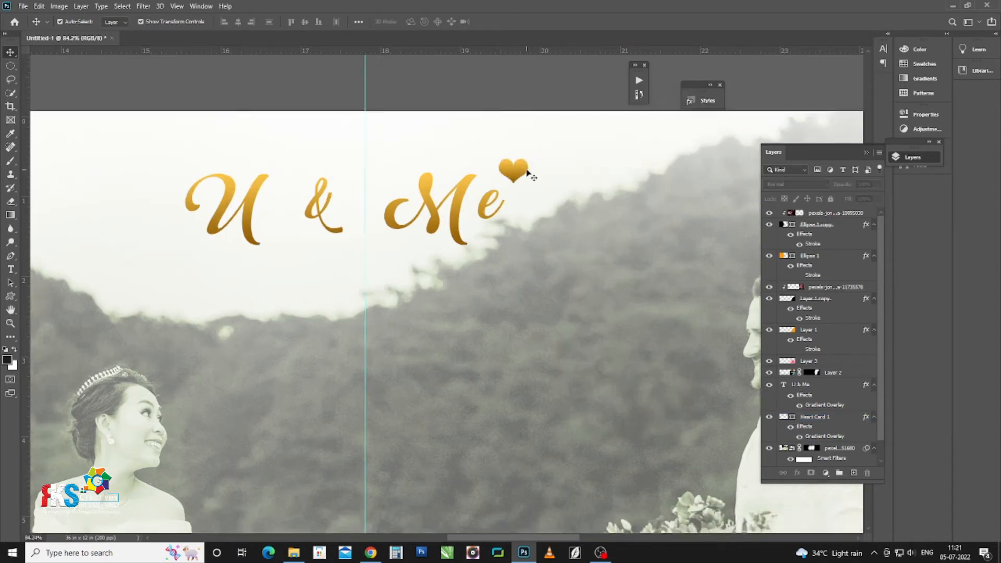
Step: Tilt the heart, move it slightly left and shrink it
{"action": "left_click_drag", "start_coordinate": [538, 151], "coordinate": [508, 207]}
{"action": "key", "text": "Return"}
{"action": "scroll", "coordinate": [538, 170], "scroll_direction": "up", "scroll_amount": 3}
{"action": "key", "text": "ctrl+t"}
{"action": "key", "text": "Return"}
{"action": "scroll", "coordinate": [529, 149], "scroll_direction": "down", "scroll_amount": 3}
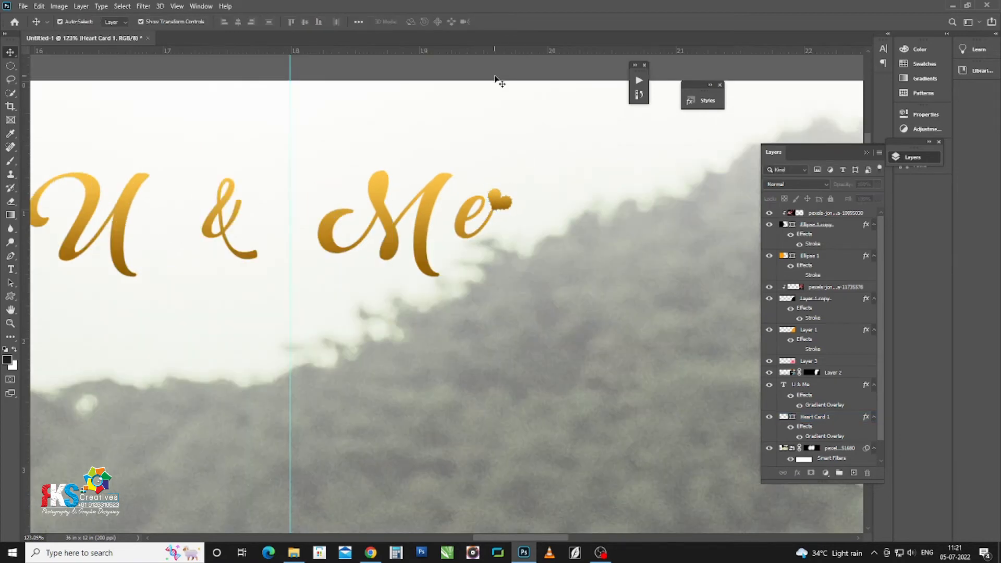
{"action": "scroll", "coordinate": [556, 193], "scroll_direction": "down", "scroll_amount": 1}
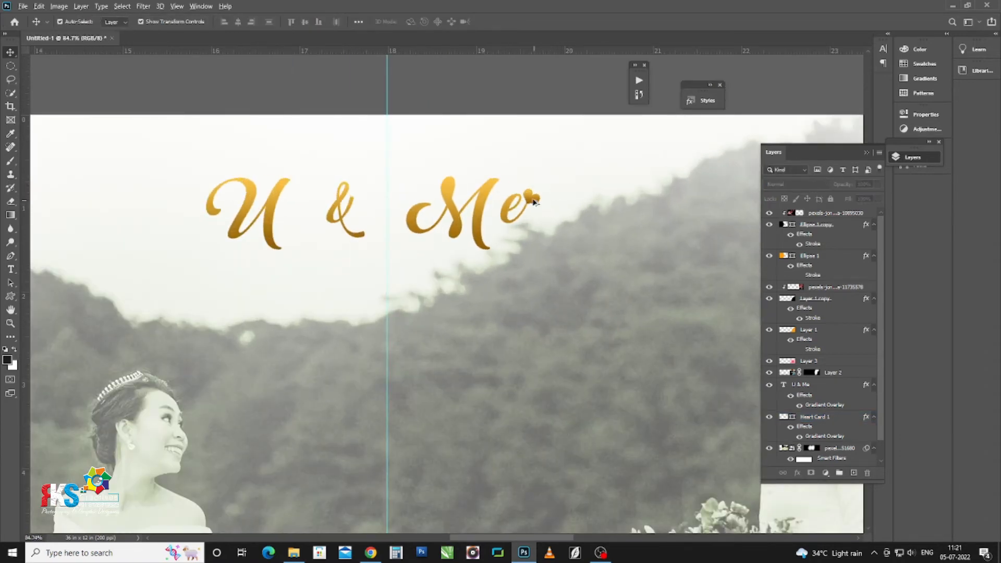
Step: Place an enlarged copy of the heart near the 'U' and bring it to front
{"action": "left_click", "coordinate": [533, 201]}
{"action": "left_click_drag", "start_coordinate": [529, 199], "coordinate": [295, 164]}
{"action": "key", "text": "Return"}
{"action": "key", "text": "ctrl+shift+bracketright"}
{"action": "left_click", "coordinate": [312, 85]}
{"action": "left_click", "coordinate": [299, 77]}
{"action": "scroll", "coordinate": [399, 141], "scroll_direction": "down", "scroll_amount": 13}
{"action": "scroll", "coordinate": [416, 228], "scroll_direction": "up", "scroll_amount": 1}
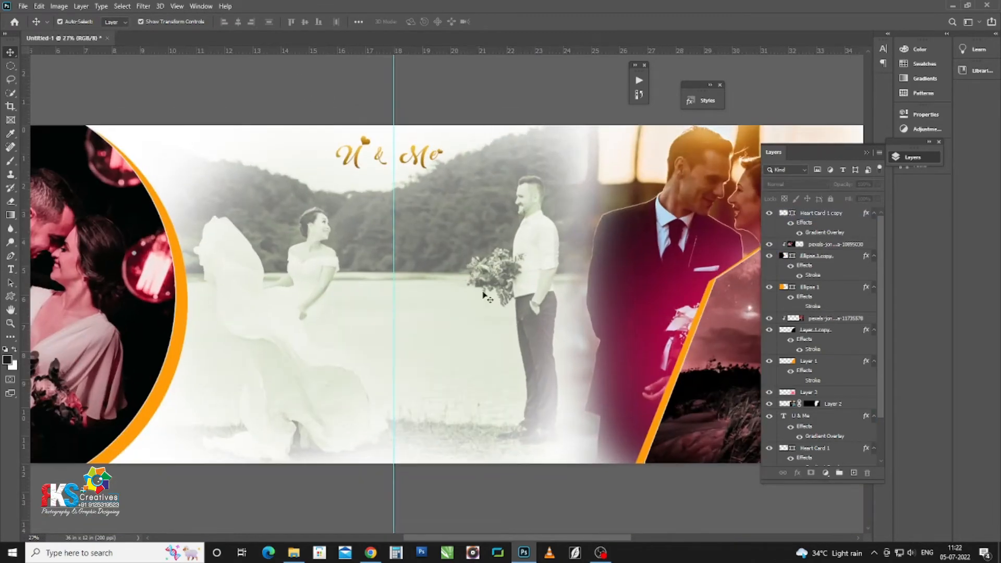
Step: Type 'Sweet' below the couple in the central photo
{"action": "left_click", "coordinate": [473, 428]}
{"action": "key", "text": "t"}
{"action": "left_click", "coordinate": [449, 423]}
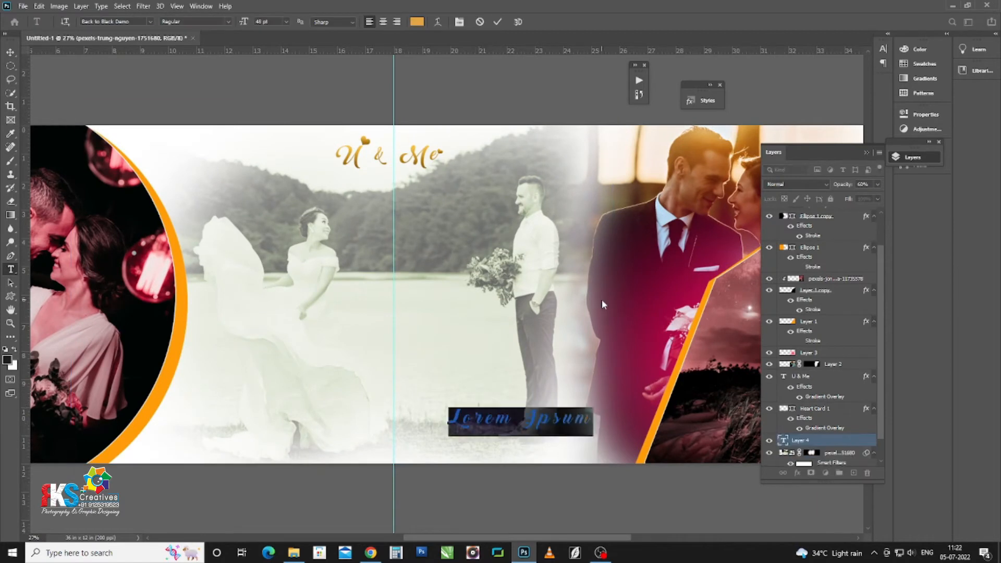
{"action": "type", "text": "Sweet"}
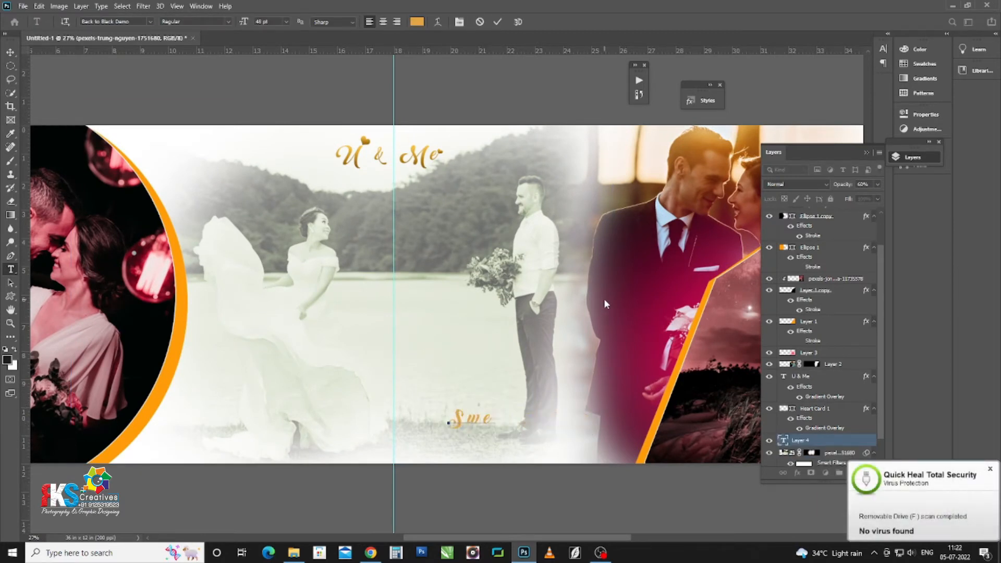
{"action": "left_click", "coordinate": [11, 53]}
Step: Apply a dark teal outlined preset style to 'Sweet' and reposition it
{"action": "left_click", "coordinate": [701, 101]}
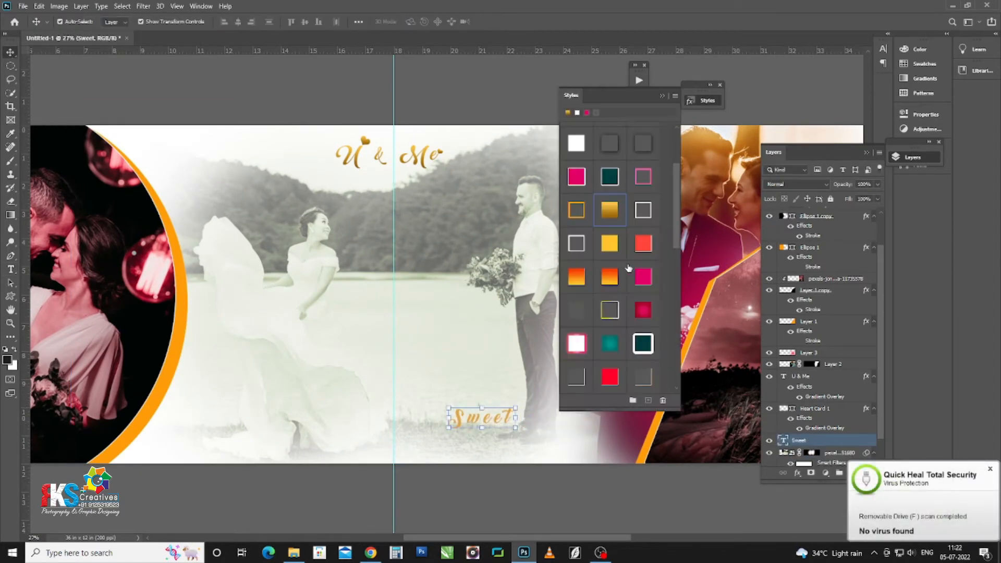
{"action": "left_click", "coordinate": [608, 211]}
{"action": "left_click", "coordinate": [611, 178]}
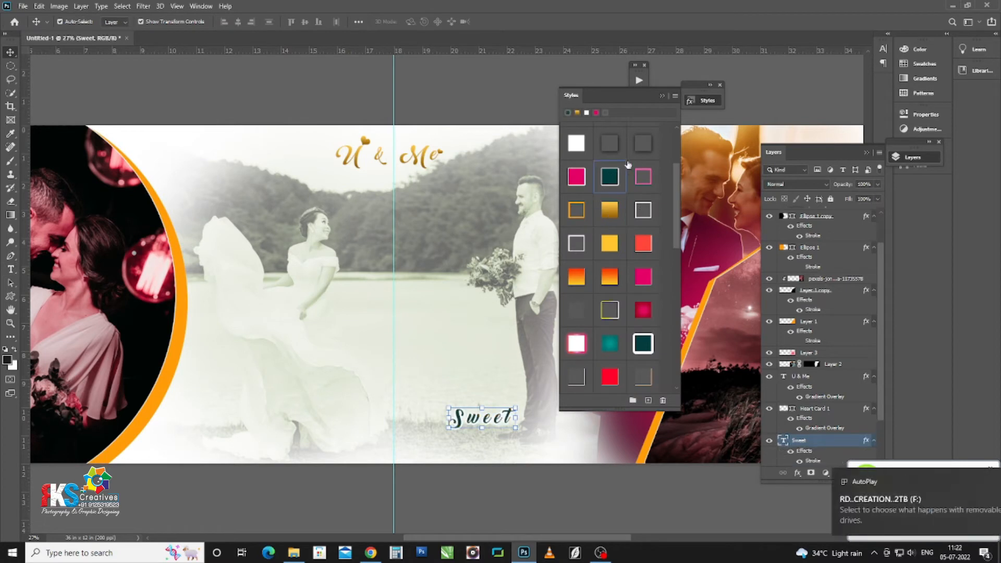
{"action": "left_click", "coordinate": [661, 96]}
{"action": "mouse_move", "coordinate": [496, 417]}
{"action": "left_mouse_down"}
{"action": "mouse_move", "coordinate": [465, 411]}
{"action": "mouse_move", "coordinate": [484, 434]}
{"action": "left_mouse_up"}
Step: Change the duplicated line to 'Memories' in the A750-Sans-Oldface font
{"action": "double_click", "coordinate": [484, 433]}
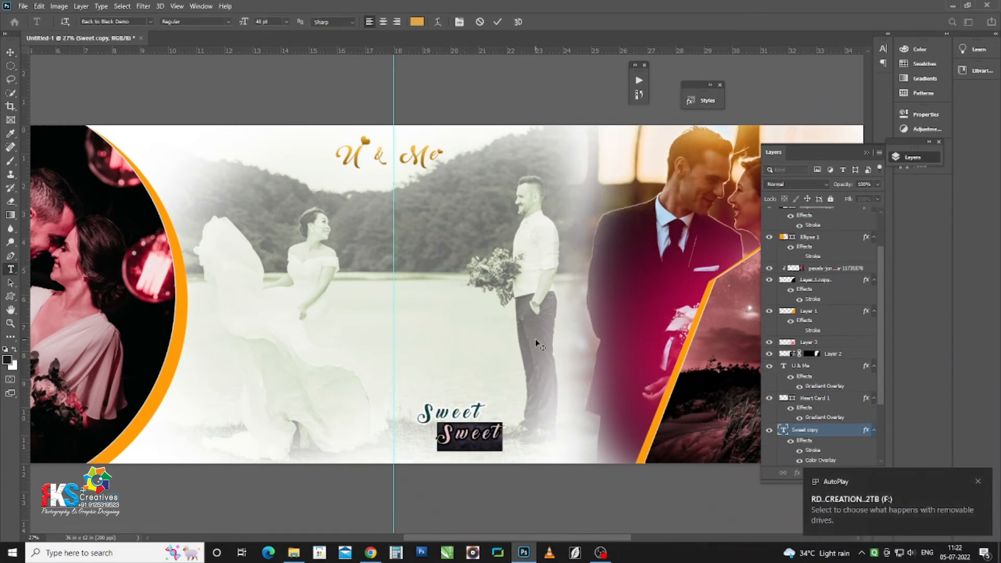
{"action": "type", "text": "Me"}
{"action": "type", "text": "morie"}
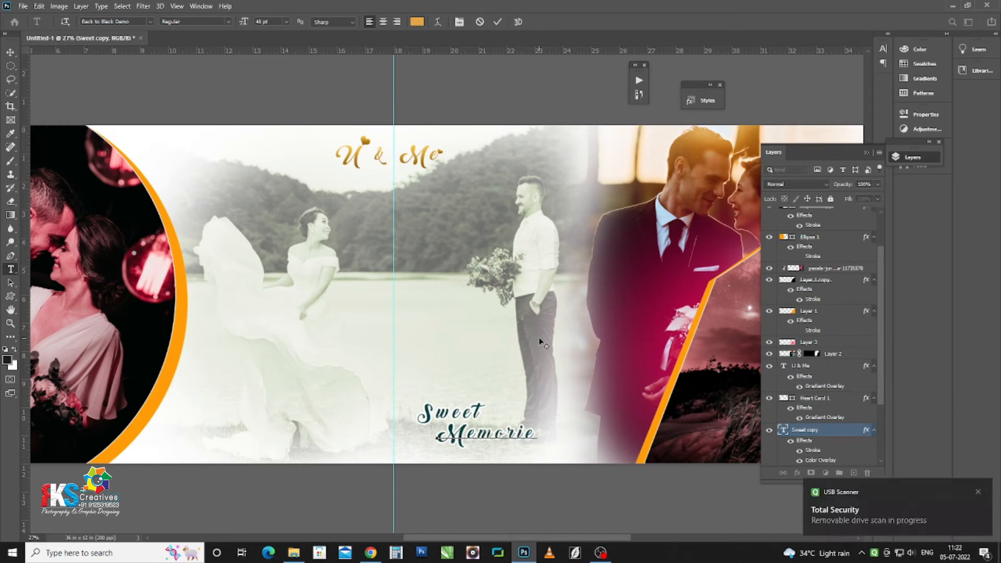
{"action": "type", "text": "s"}
{"action": "key", "text": "shift+Home"}
{"action": "left_click", "coordinate": [151, 21]}
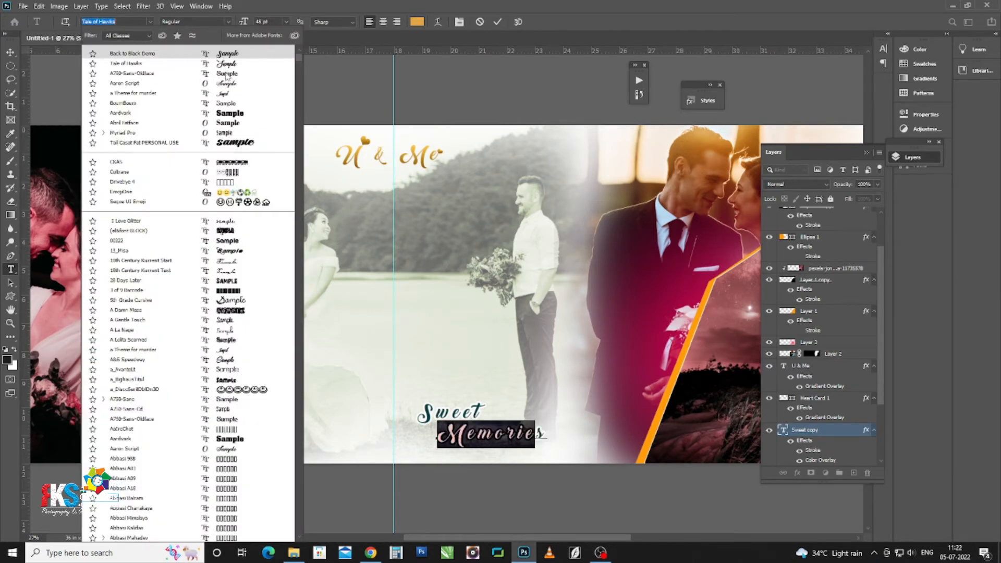
{"action": "left_click", "coordinate": [201, 61]}
{"action": "left_click", "coordinate": [10, 52]}
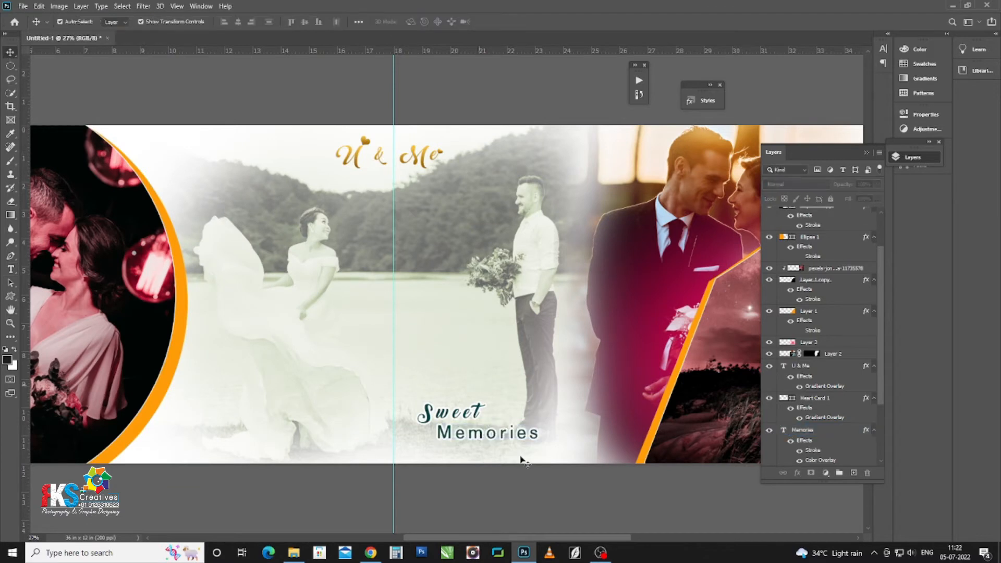
Step: Give 'Memories' a navy outlined style and shrink it under 'Sweet'
{"action": "scroll", "coordinate": [519, 456], "scroll_direction": "up", "scroll_amount": 3}
{"action": "left_click", "coordinate": [702, 100]}
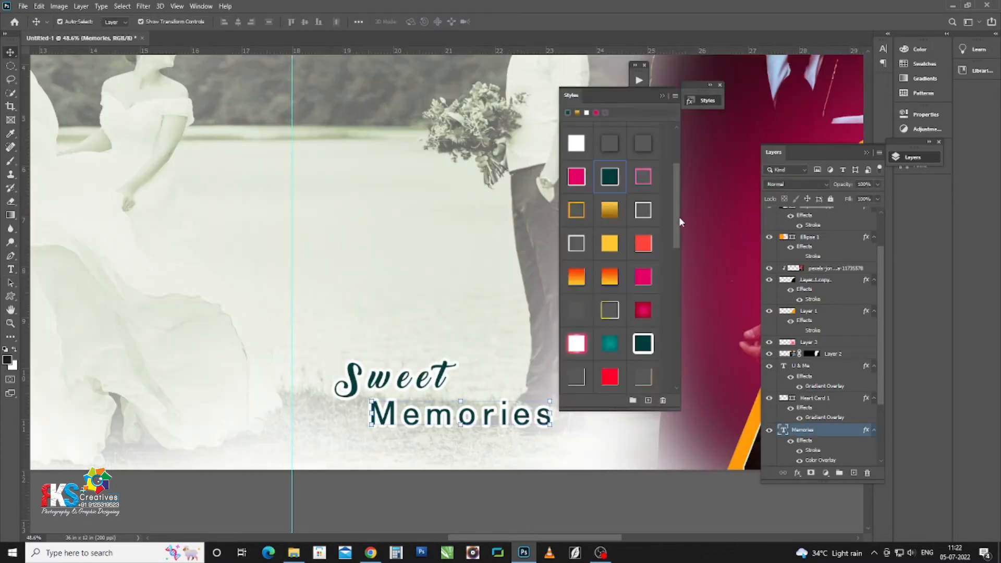
{"action": "left_click_drag", "start_coordinate": [679, 222], "coordinate": [673, 364]}
{"action": "left_click", "coordinate": [576, 309]}
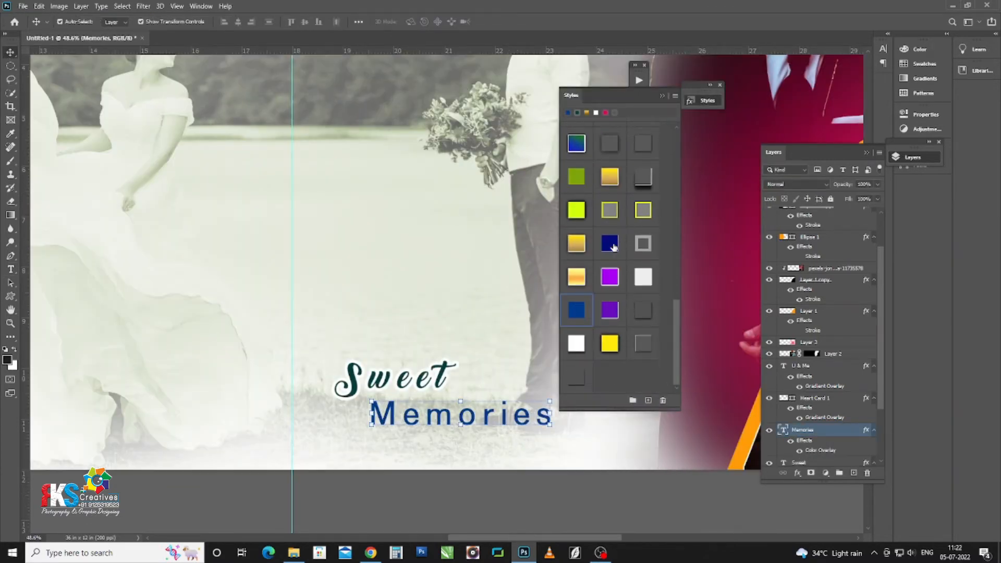
{"action": "left_click", "coordinate": [609, 243]}
{"action": "left_click", "coordinate": [662, 95]}
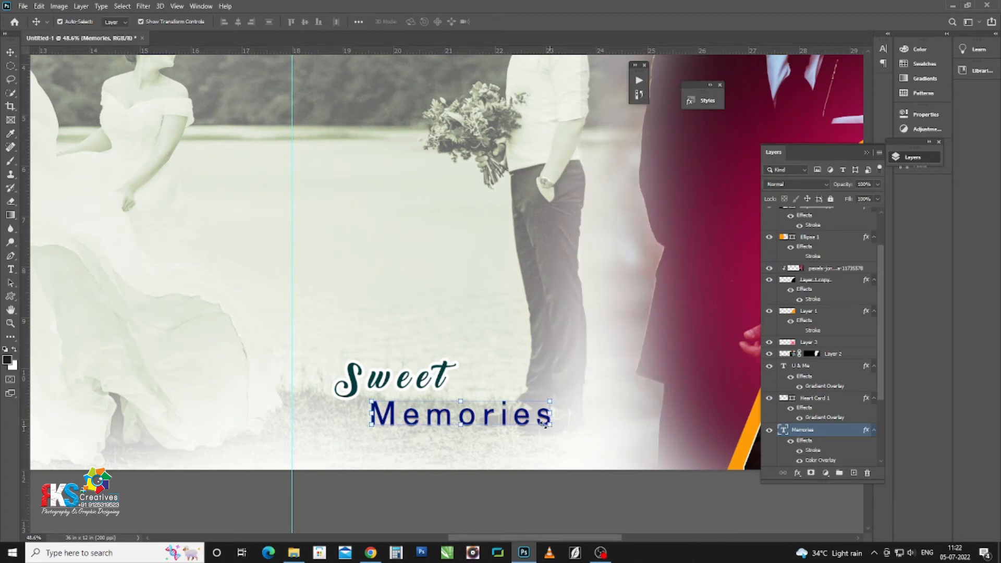
{"action": "left_click_drag", "start_coordinate": [544, 425], "coordinate": [472, 404]}
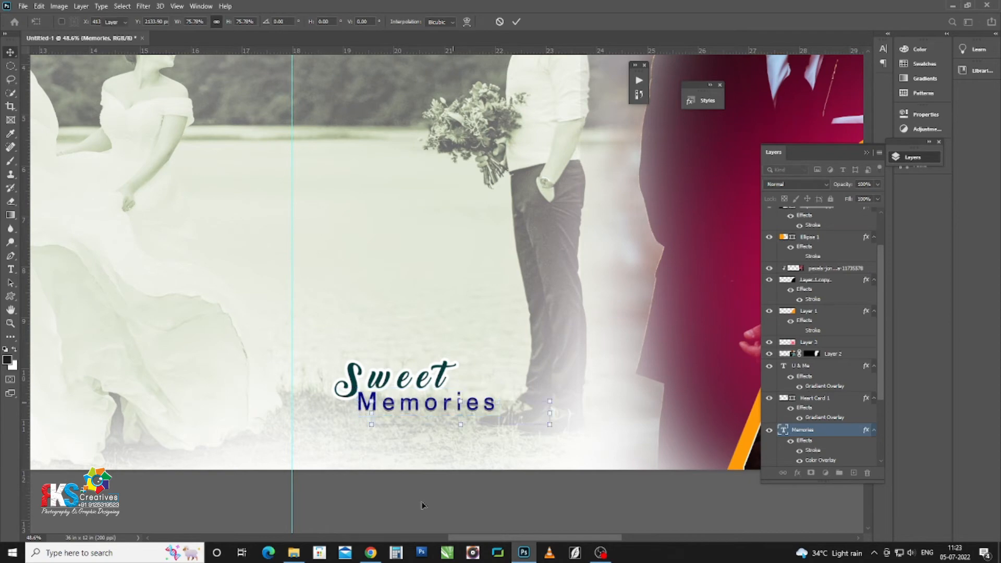
{"action": "left_click", "coordinate": [422, 504]}
{"action": "key", "text": "ctrl+0"}
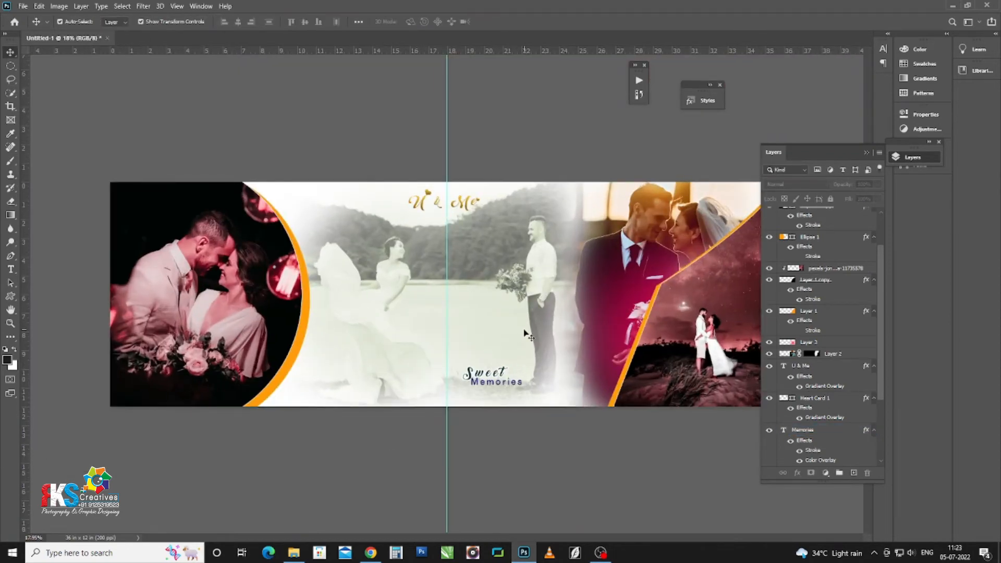
Step: Add the text 'Pre- Wedding' to the left of Sweet Memories
{"action": "scroll", "coordinate": [346, 344], "scroll_direction": "up", "scroll_amount": 2}
{"action": "left_click", "coordinate": [347, 344]}
{"action": "scroll", "coordinate": [330, 368], "scroll_direction": "up", "scroll_amount": 1}
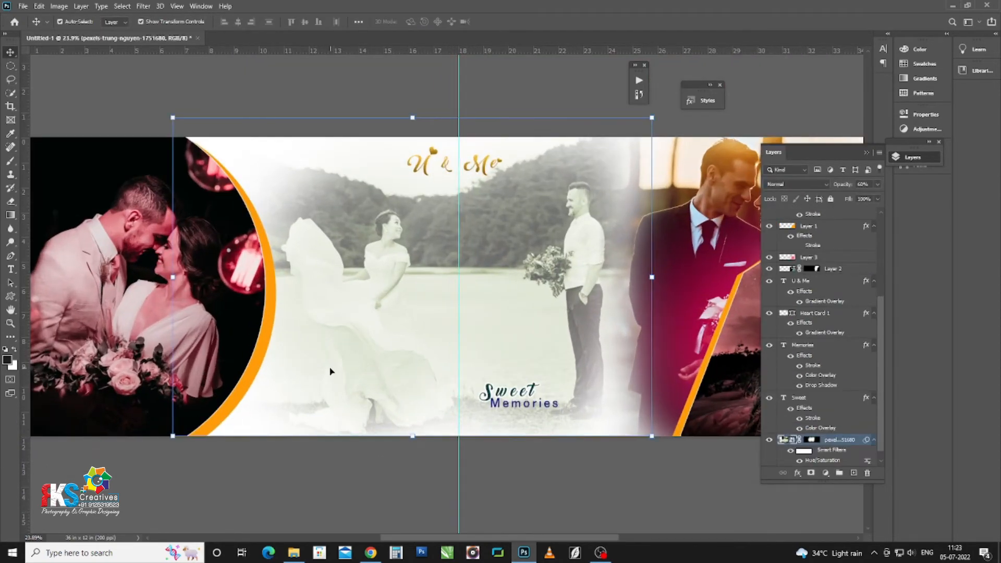
{"action": "key", "text": "t"}
{"action": "left_click", "coordinate": [333, 380]}
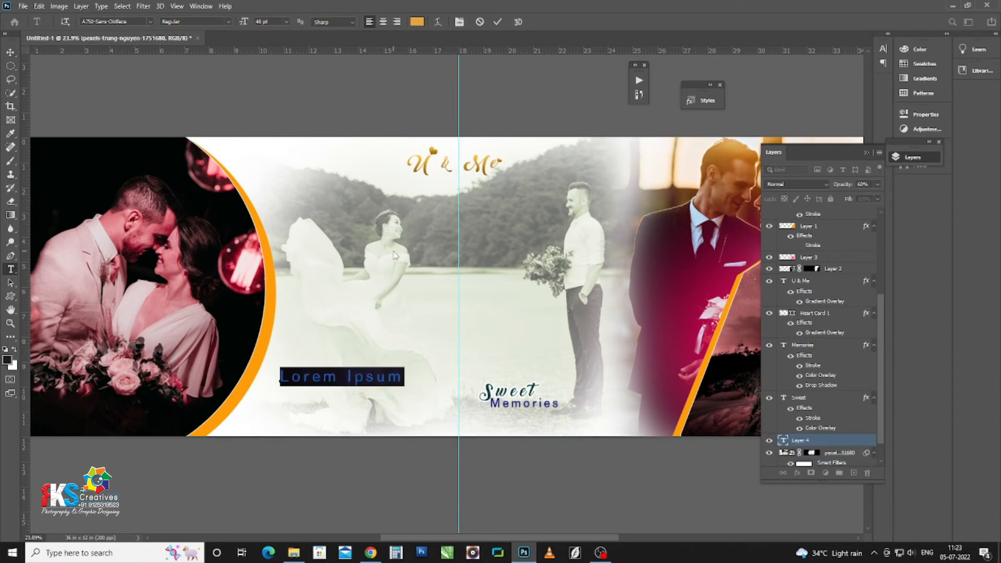
{"action": "type", "text": "Pre"}
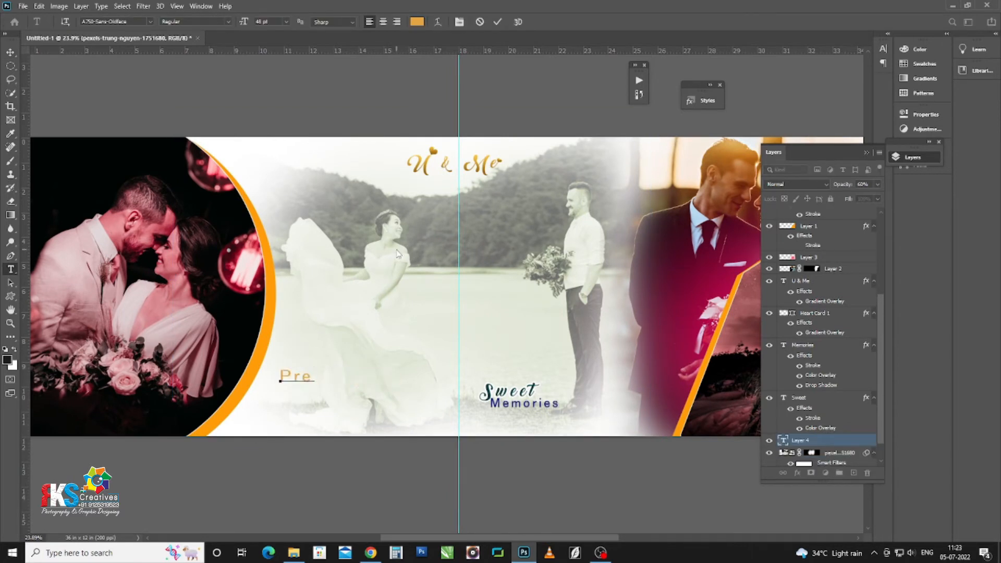
{"action": "type", "text": "- wedding"}
{"action": "left_click_drag", "start_coordinate": [344, 375], "coordinate": [331, 373]}
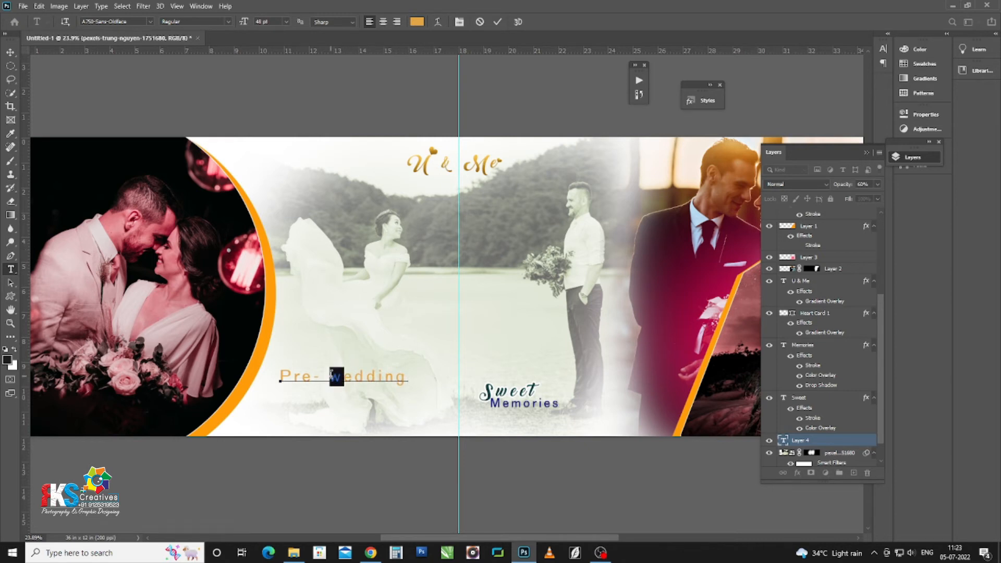
{"action": "type", "text": "W"}
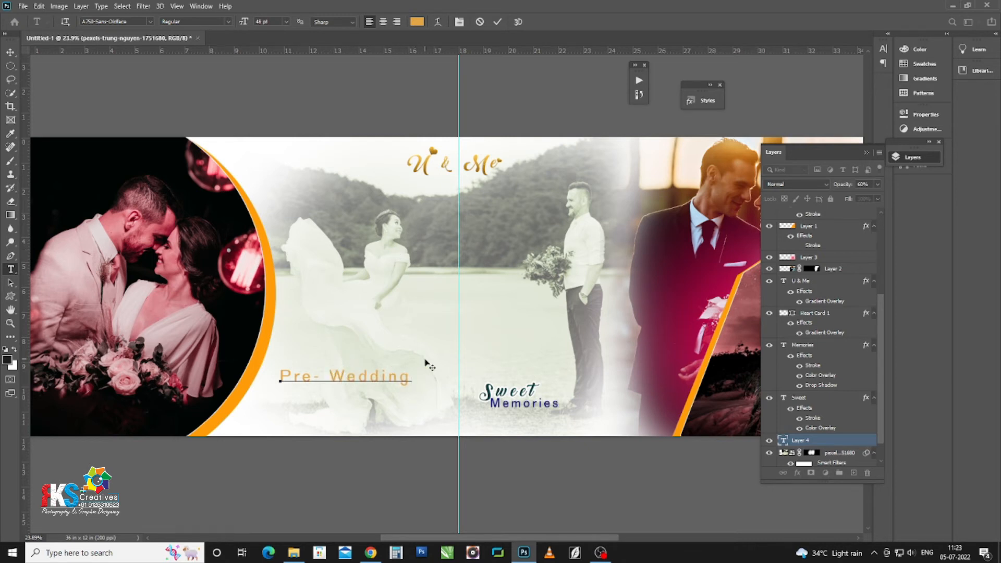
{"action": "key", "text": "ctrl+Return"}
Step: Duplicate the text just below and reword the copy as 'Shoot'
{"action": "left_click_drag", "start_coordinate": [383, 379], "coordinate": [368, 421]}
{"action": "double_click", "coordinate": [368, 420]}
{"action": "type", "text": "H"}
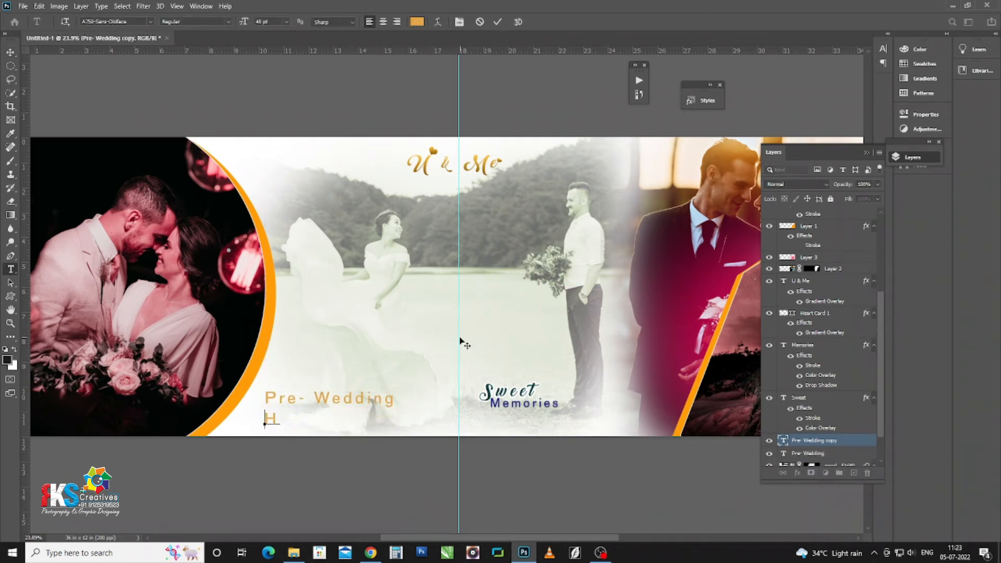
{"action": "type", "text": "Shot"}
{"action": "type", "text": "ot"}
{"action": "left_click", "coordinate": [10, 52]}
Step: Shrink the 'Pre- Wedding' text to about 68%
{"action": "scroll", "coordinate": [342, 374], "scroll_direction": "up", "scroll_amount": 3}
{"action": "left_click", "coordinate": [372, 410]}
{"action": "left_click", "coordinate": [390, 406]}
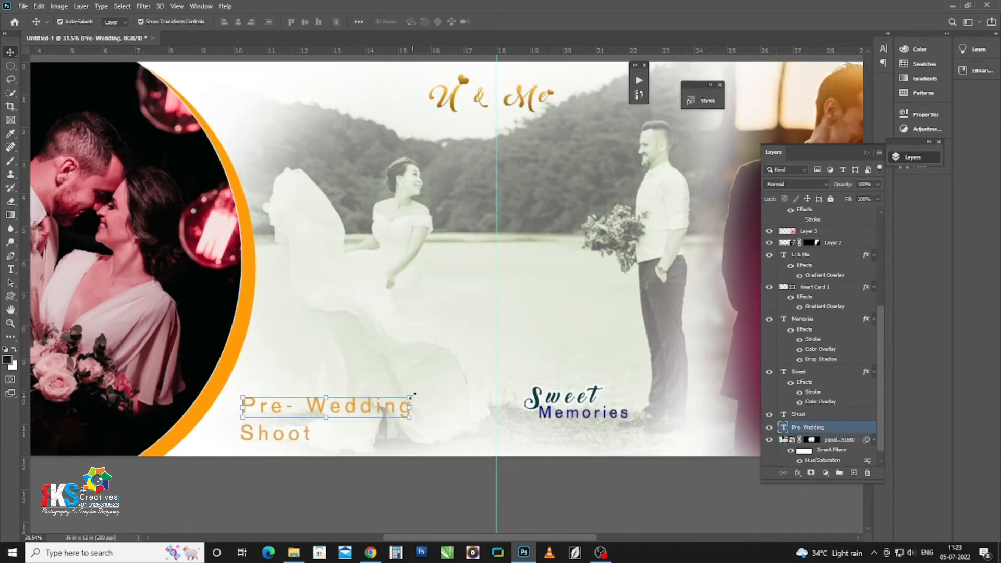
{"action": "left_click_drag", "start_coordinate": [413, 394], "coordinate": [351, 414]}
{"action": "key", "text": "Return"}
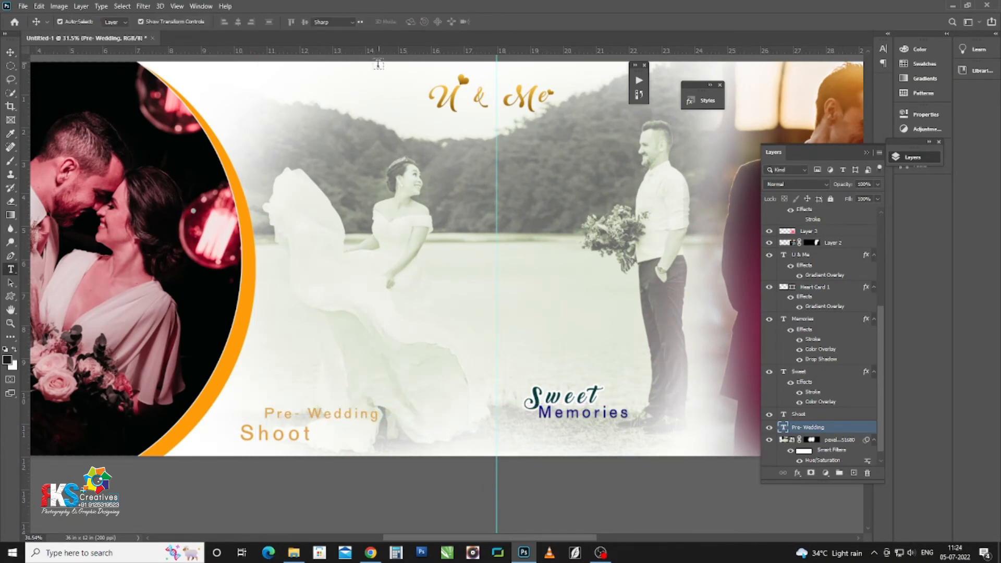
Step: Change the 'Pre- Wedding' text colour to black
{"action": "key", "text": "t"}
{"action": "left_click", "coordinate": [342, 411]}
{"action": "triple_click", "coordinate": [342, 409]}
{"action": "left_click", "coordinate": [417, 21]}
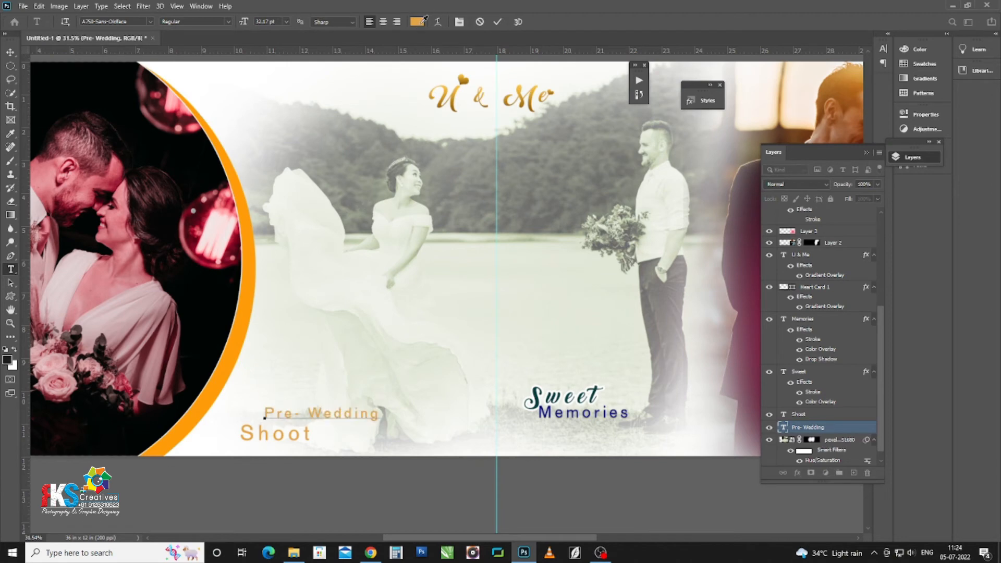
{"action": "left_click_drag", "start_coordinate": [415, 402], "coordinate": [456, 445]}
{"action": "key", "text": "Return"}
{"action": "left_click", "coordinate": [11, 53]}
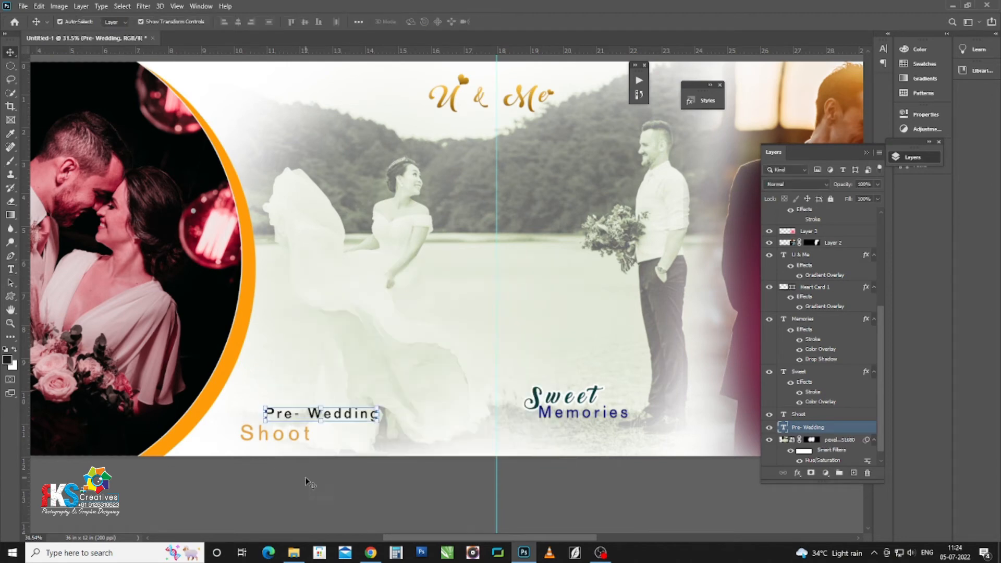
Step: Nudge 'Shoot' slightly upward and select its wording for editing
{"action": "left_click", "coordinate": [308, 480]}
{"action": "scroll", "coordinate": [297, 446], "scroll_direction": "up", "scroll_amount": 3}
{"action": "left_click_drag", "start_coordinate": [297, 433], "coordinate": [297, 426]}
{"action": "double_click", "coordinate": [297, 426]}
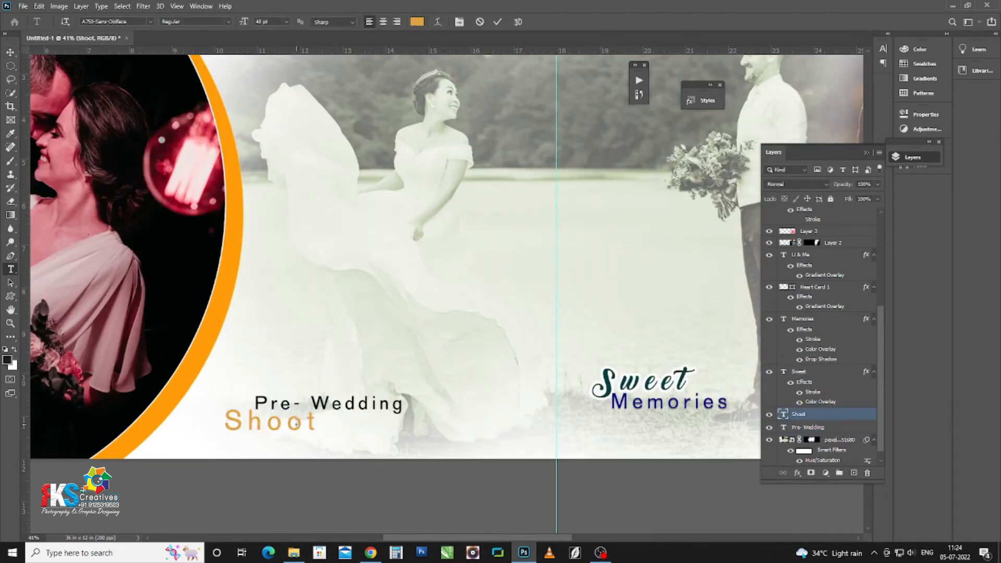
Step: Set the 'Shoot' text in Gilroy-Bold
{"action": "left_click", "coordinate": [142, 21]}
{"action": "type", "text": "g"}
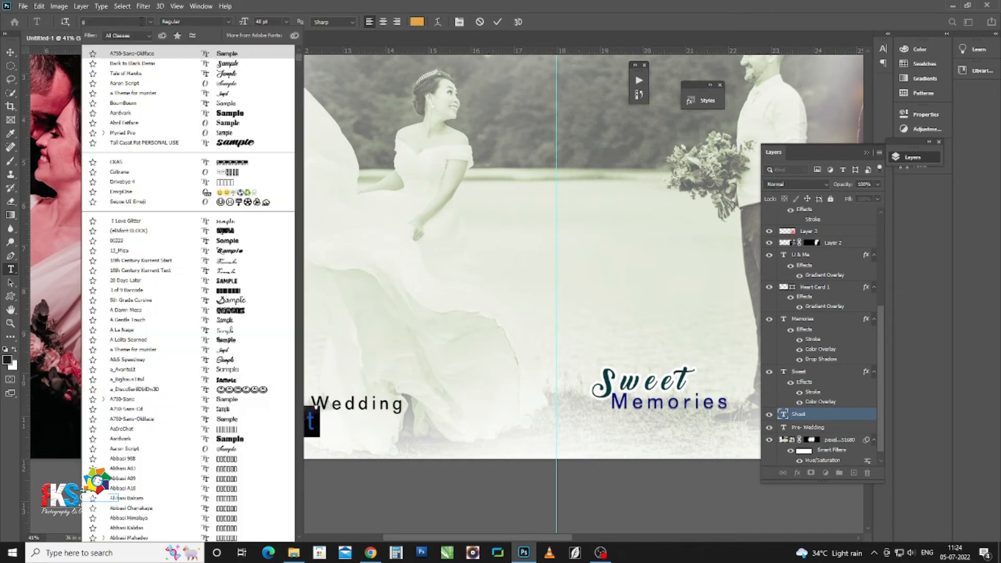
{"action": "type", "text": "ilroy-Bold"}
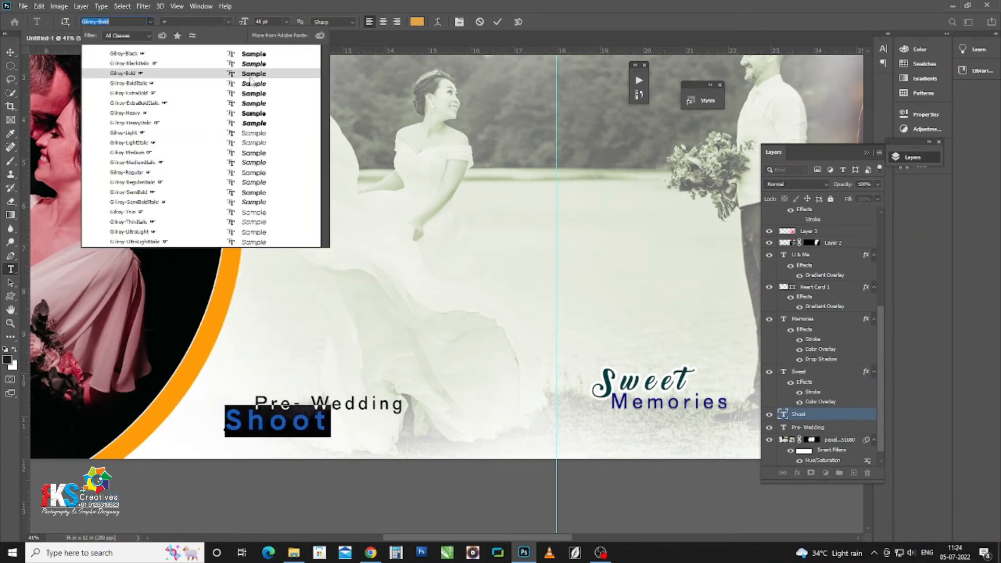
{"action": "left_click", "coordinate": [247, 76]}
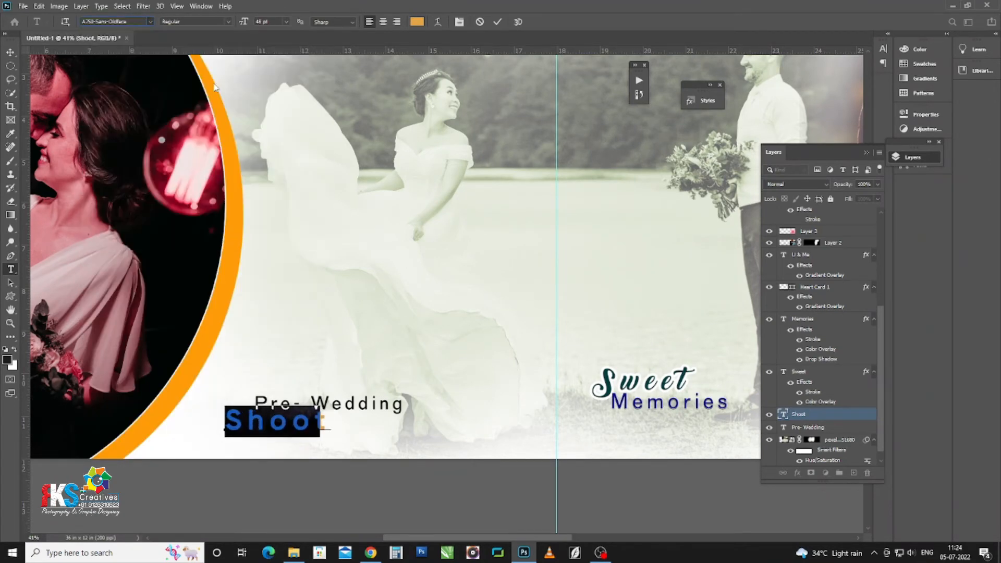
{"action": "left_click", "coordinate": [11, 52]}
{"action": "scroll", "coordinate": [301, 434], "scroll_direction": "up", "scroll_amount": 2}
{"action": "left_click_drag", "start_coordinate": [294, 422], "coordinate": [293, 422]}
Step: Colour the 'Shoot' text orange-brown b06e08
{"action": "key", "text": "t"}
{"action": "key", "text": "Return"}
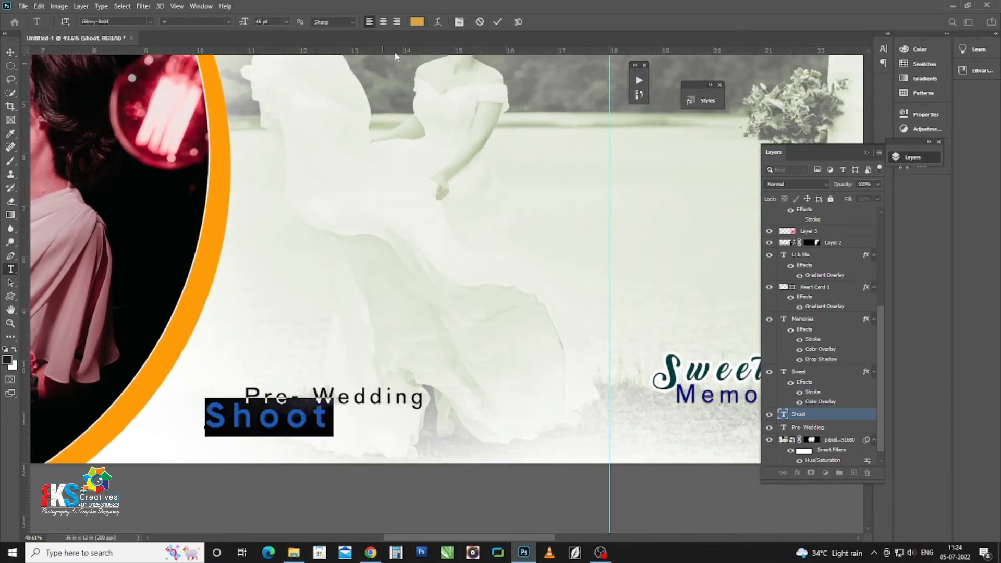
{"action": "left_click", "coordinate": [417, 21]}
{"action": "left_click", "coordinate": [419, 329]}
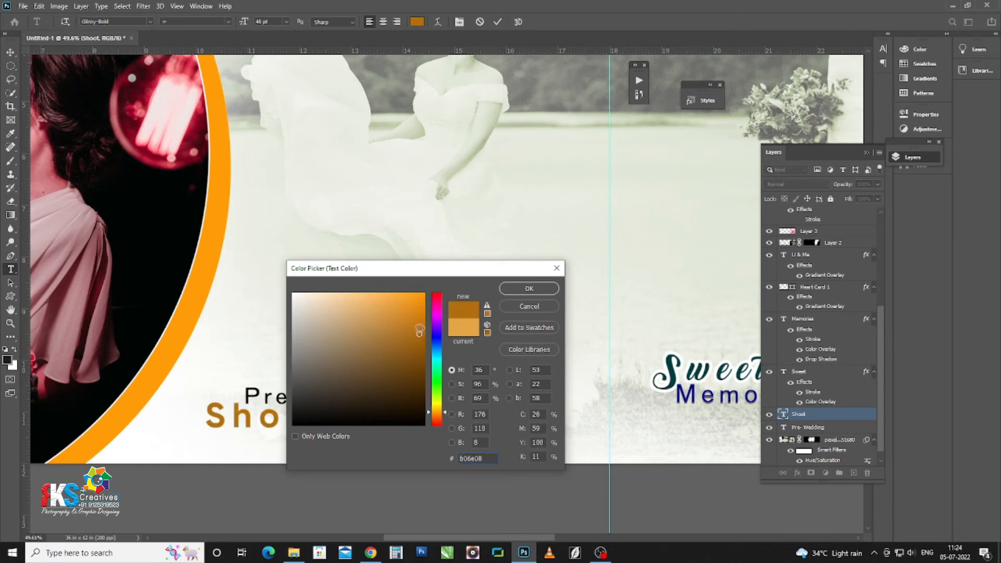
{"action": "left_click", "coordinate": [529, 288]}
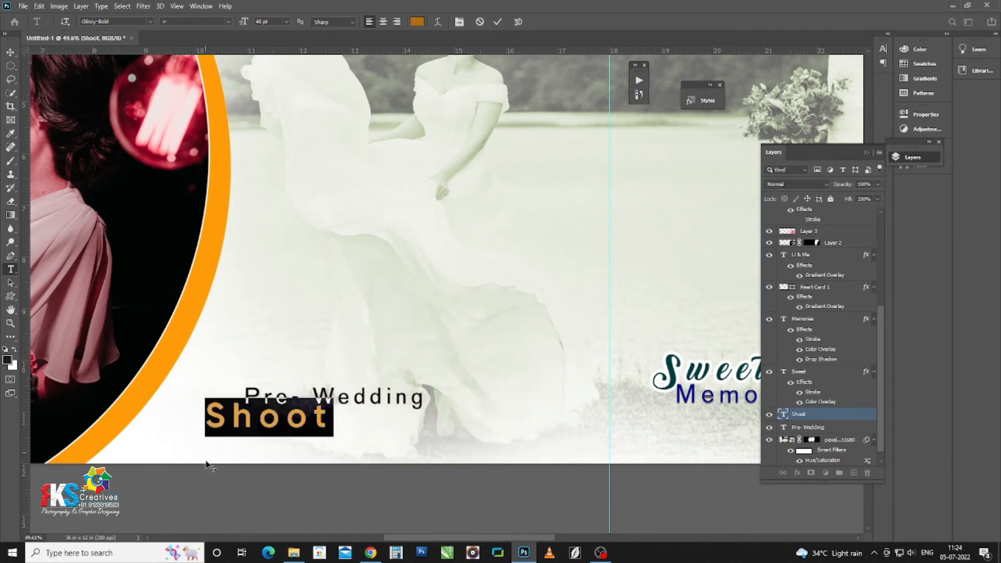
{"action": "left_click", "coordinate": [10, 52]}
{"action": "left_click", "coordinate": [274, 450]}
{"action": "scroll", "coordinate": [290, 419], "scroll_direction": "down", "scroll_amount": 3}
{"action": "scroll", "coordinate": [294, 423], "scroll_direction": "up", "scroll_amount": 1}
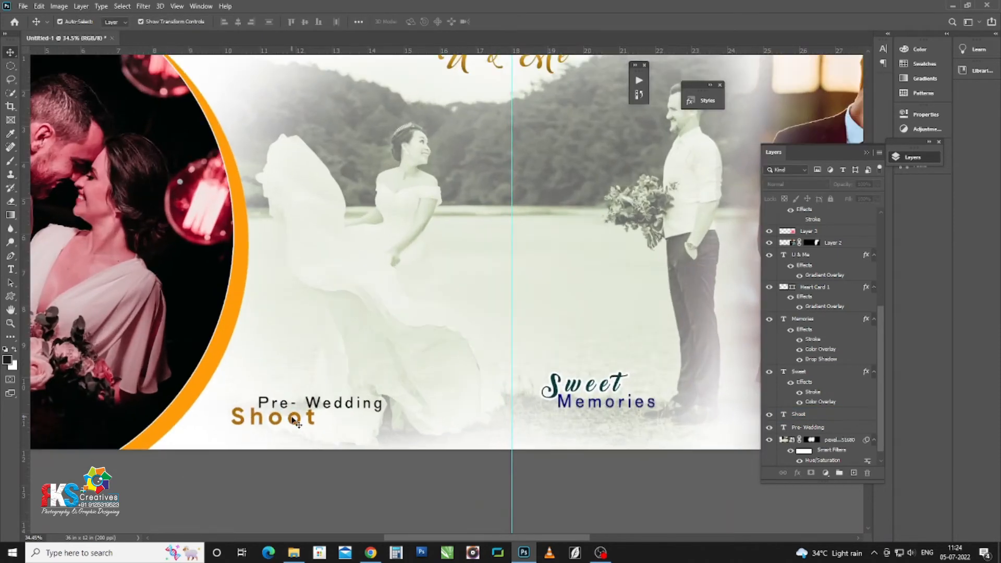
{"action": "scroll", "coordinate": [294, 423], "scroll_direction": "up", "scroll_amount": 1}
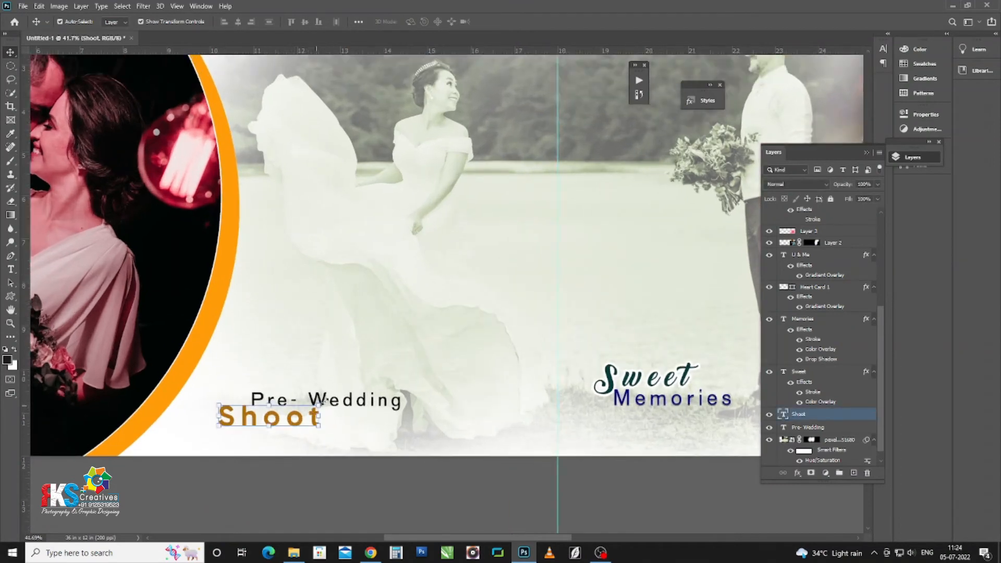
Step: Enlarge 'Shoot', move its layer below 'Pre- Wedding' and set opacity to 20%
{"action": "left_click_drag", "start_coordinate": [294, 423], "coordinate": [467, 438]}
{"action": "left_click_drag", "start_coordinate": [411, 415], "coordinate": [388, 408]}
{"action": "key", "text": "Return"}
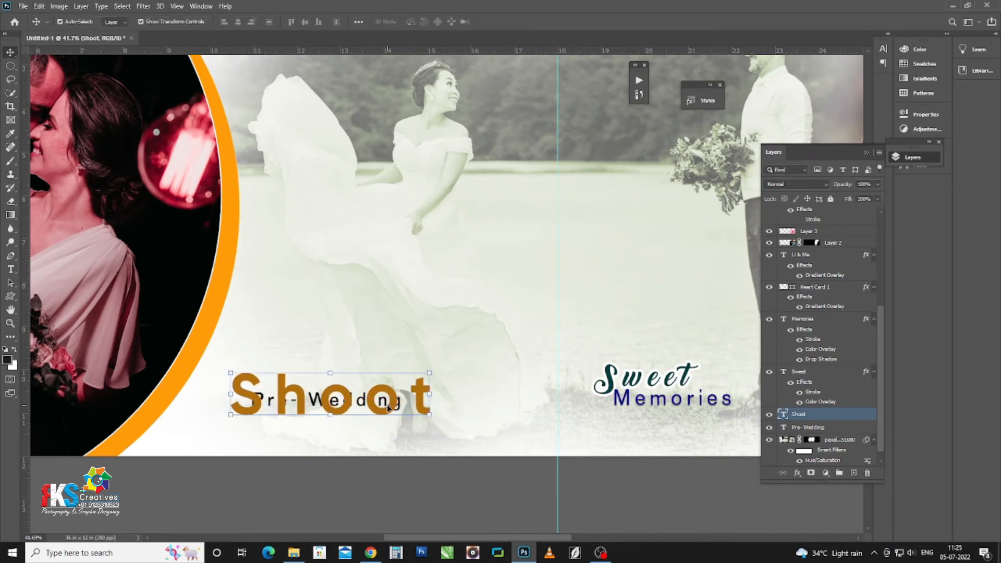
{"action": "key", "text": "ctrl+bracketleft"}
{"action": "key", "text": "5"}
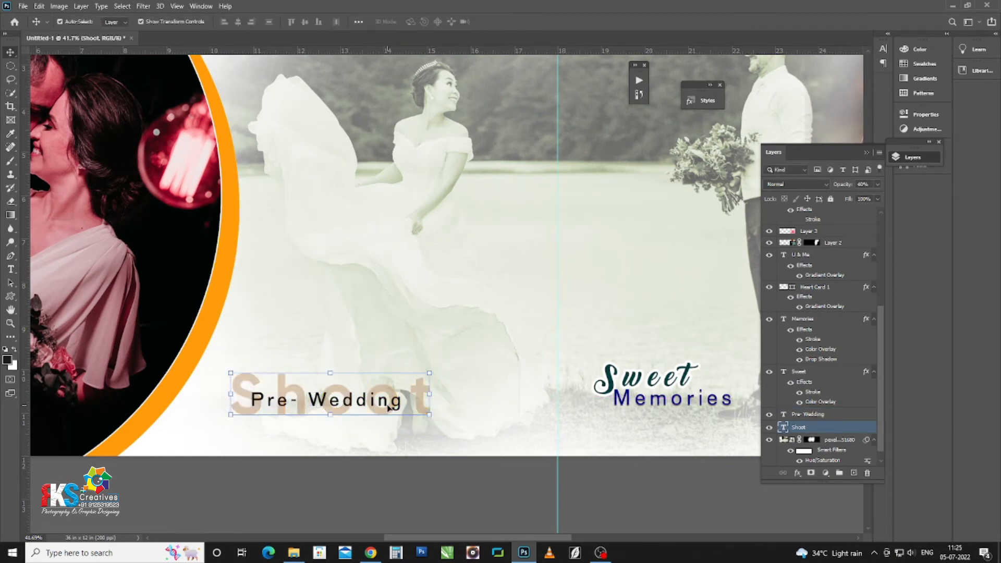
{"action": "key", "text": "2"}
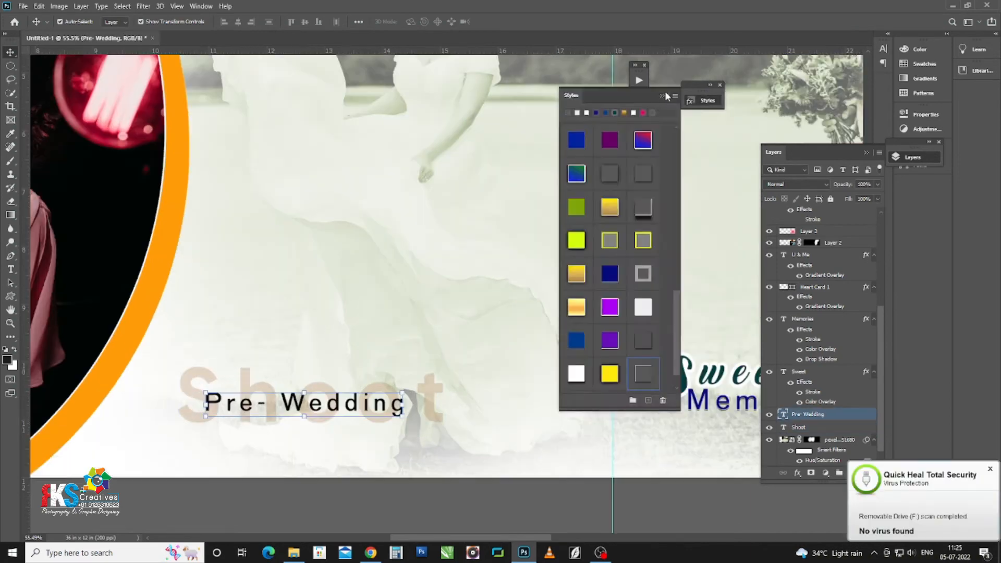
{"action": "left_click", "coordinate": [666, 95]}
{"action": "left_click", "coordinate": [325, 505]}
{"action": "scroll", "coordinate": [320, 443], "scroll_direction": "down", "scroll_amount": 3}
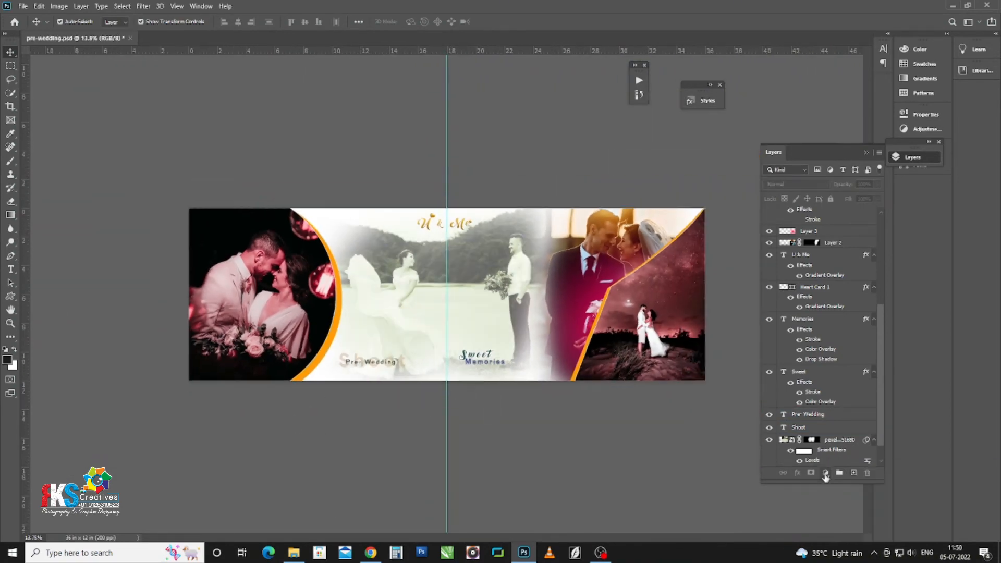
Step: Add a gradient fill layer using the Rks Gradients 02 purple-to-orange preset at -90° angle
{"action": "left_click", "coordinate": [825, 473]}
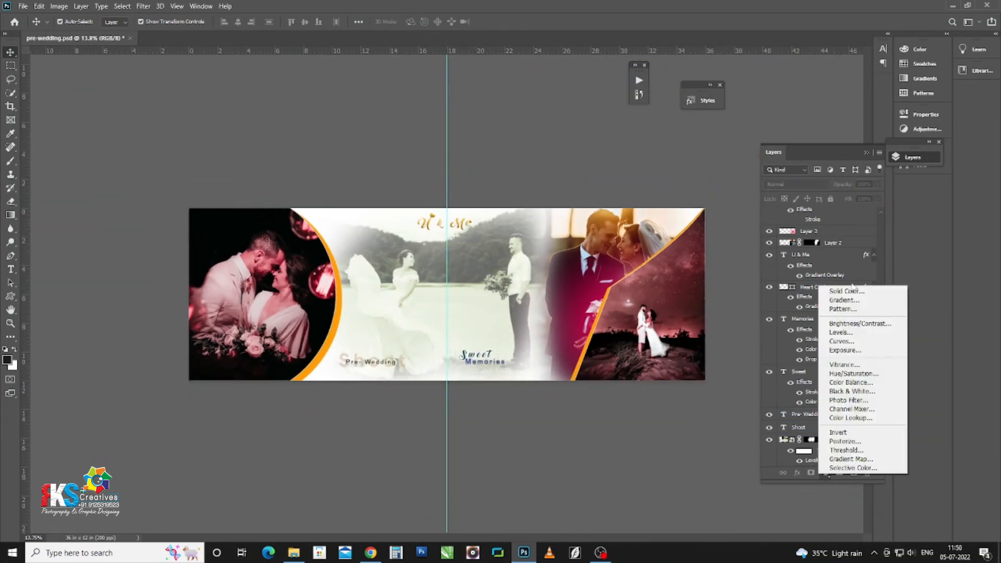
{"action": "left_click", "coordinate": [845, 301]}
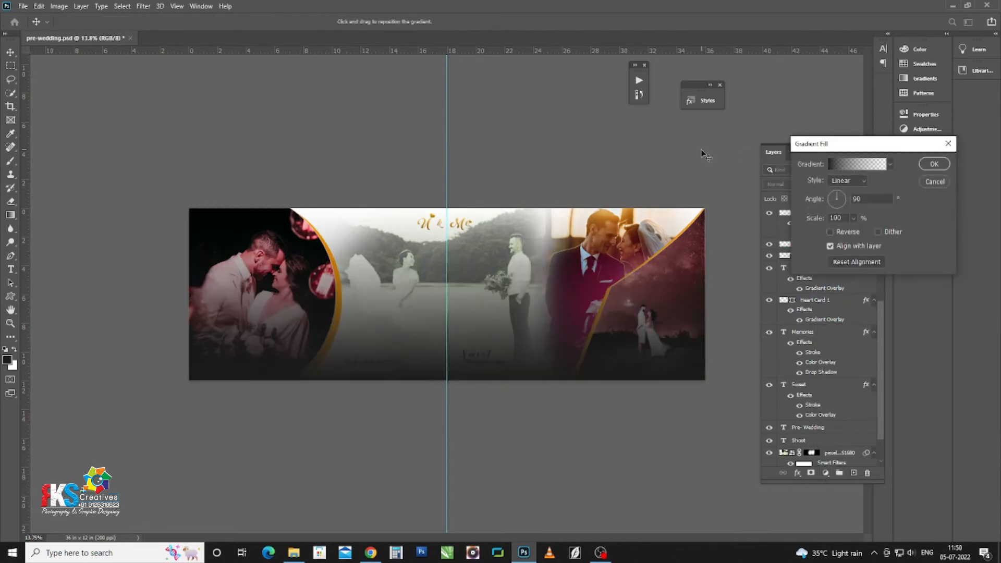
{"action": "left_click", "coordinate": [860, 165]}
{"action": "scroll", "coordinate": [648, 268], "scroll_direction": "down", "scroll_amount": 5}
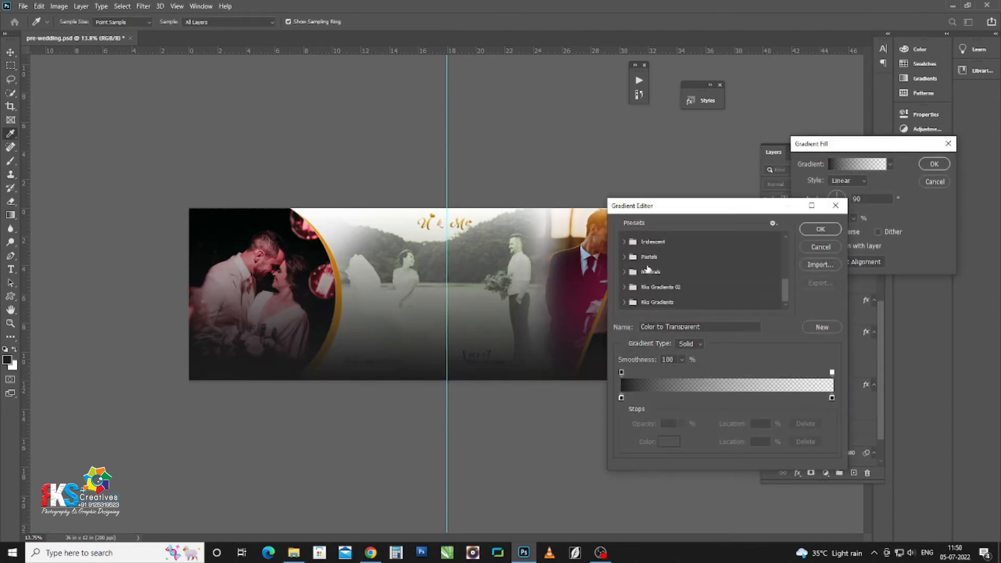
{"action": "left_click", "coordinate": [623, 287]}
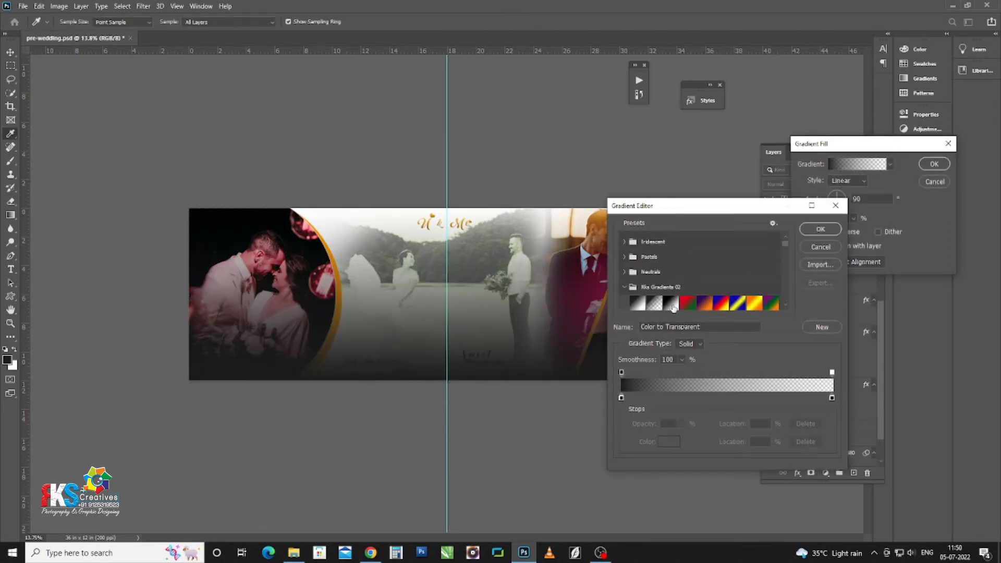
{"action": "left_click", "coordinate": [699, 305]}
{"action": "left_click", "coordinate": [820, 229]}
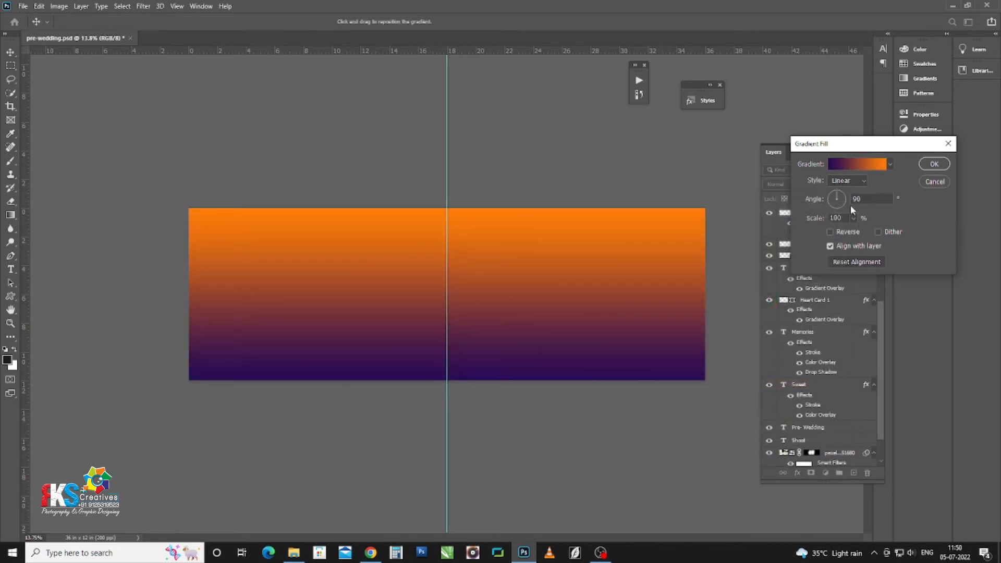
{"action": "left_click", "coordinate": [837, 206]}
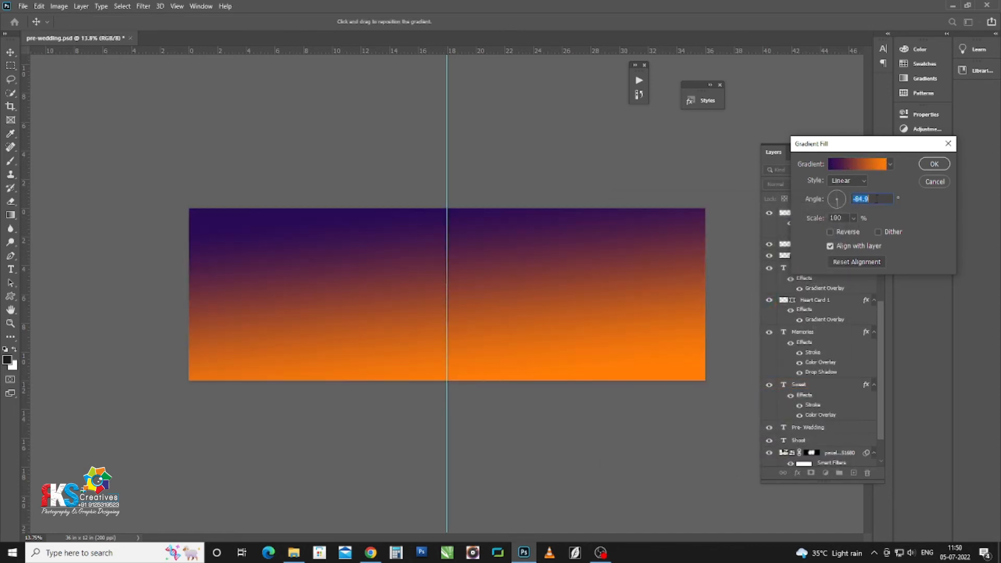
{"action": "type", "text": "-90"}
{"action": "key", "text": "Return"}
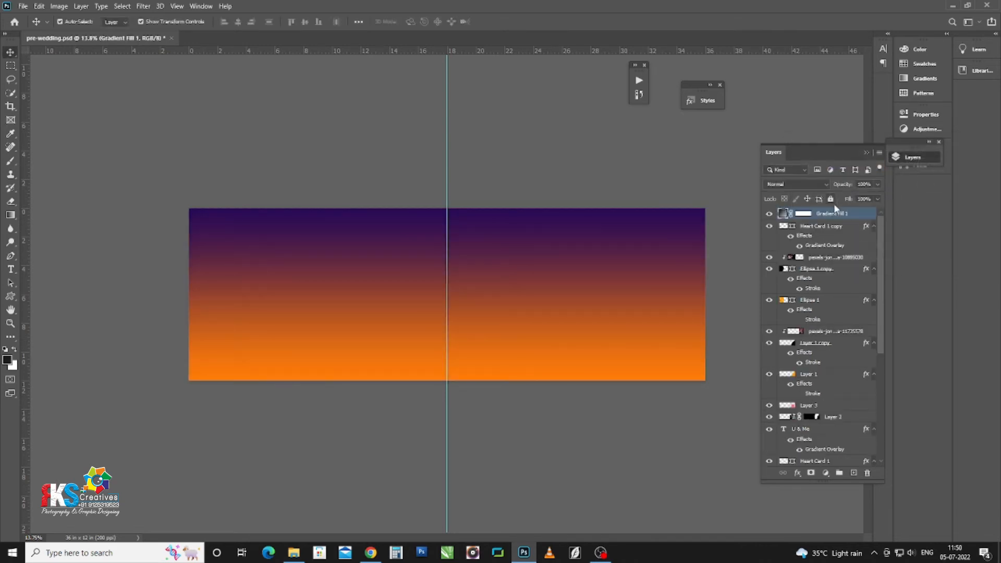
Step: Blend the gradient in Screen mode and add Levels with black input 35 and brighter midtones
{"action": "left_click", "coordinate": [796, 184]}
{"action": "left_click", "coordinate": [773, 271]}
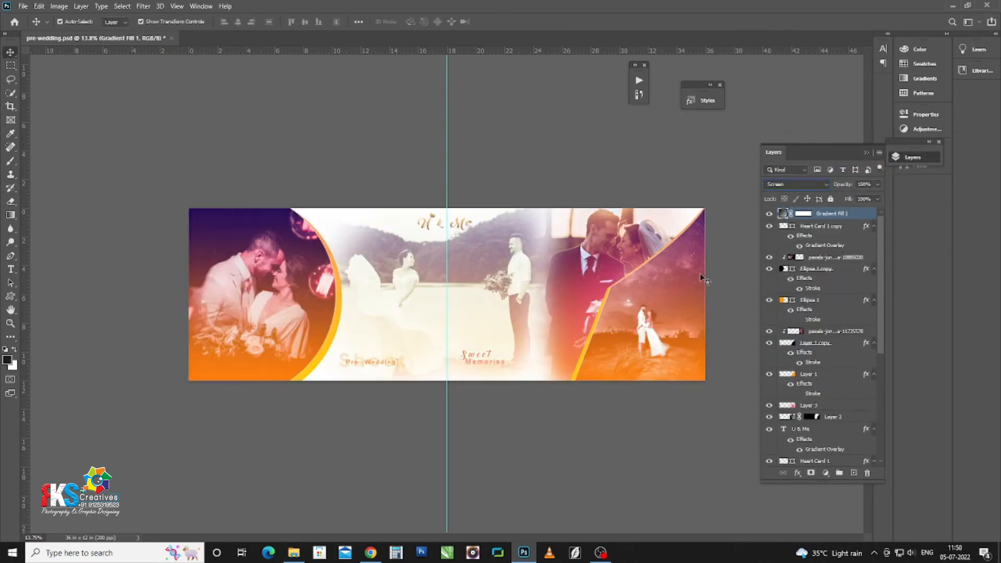
{"action": "left_click", "coordinate": [825, 472]}
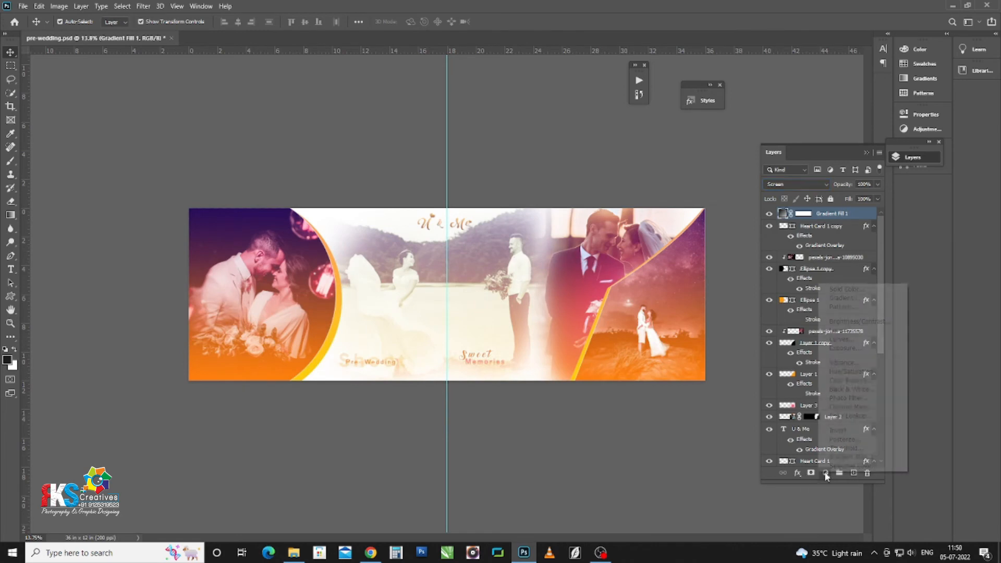
{"action": "left_click", "coordinate": [828, 331]}
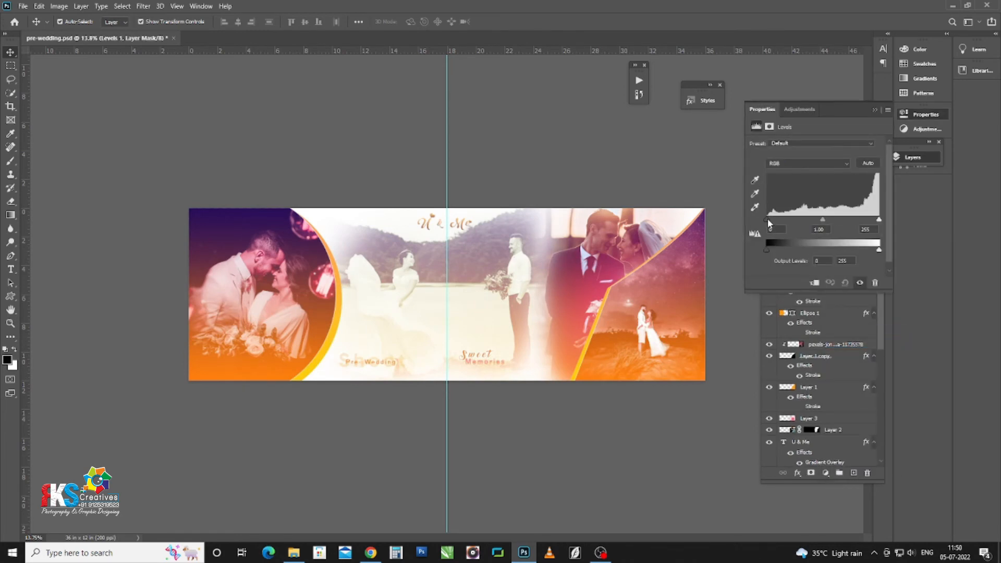
{"action": "left_click_drag", "start_coordinate": [768, 220], "coordinate": [788, 219]}
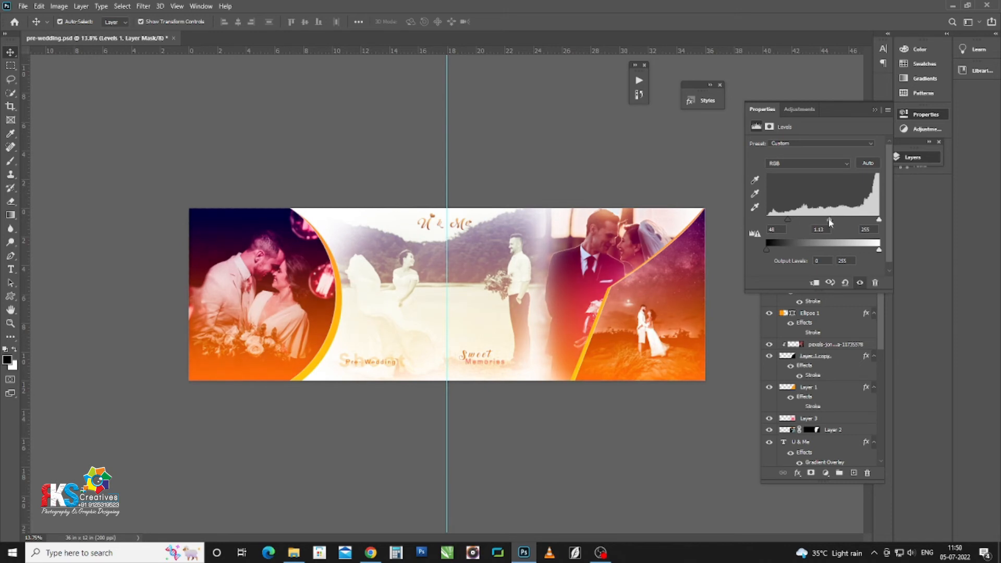
{"action": "left_click_drag", "start_coordinate": [828, 220], "coordinate": [824, 222]}
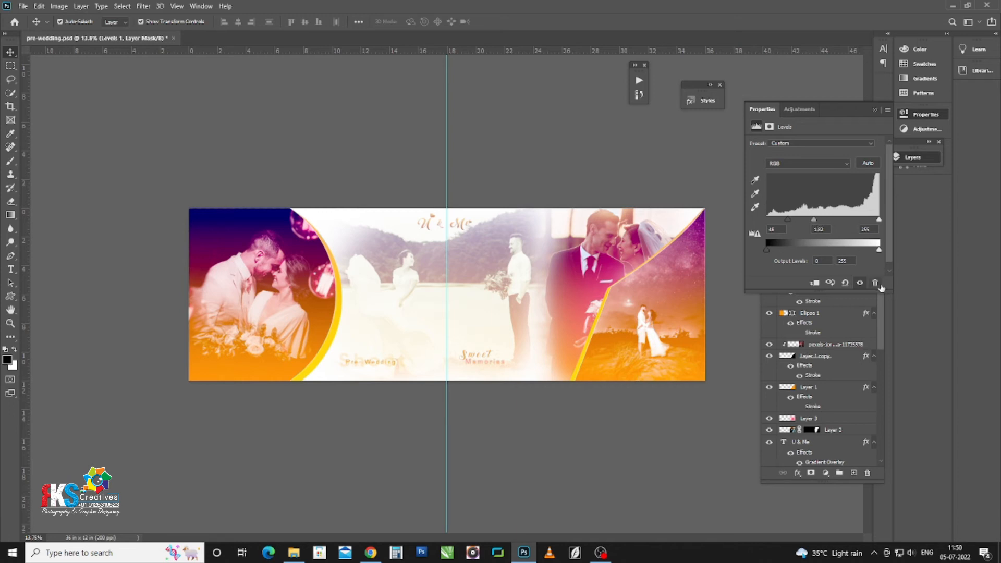
Step: Lower the Gradient Fill 1 layer's opacity to 55%
{"action": "left_click", "coordinate": [874, 111]}
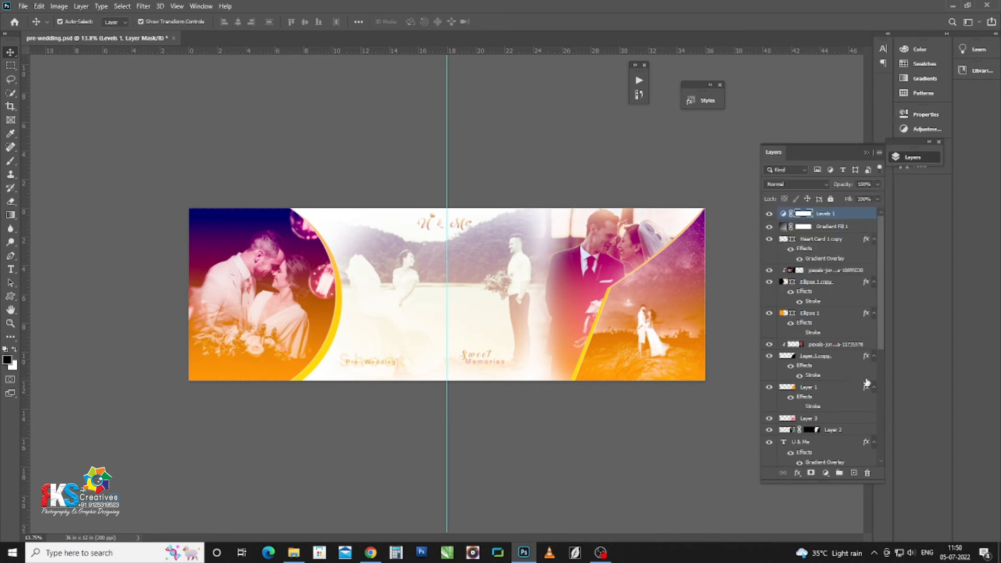
{"action": "left_click", "coordinate": [834, 227]}
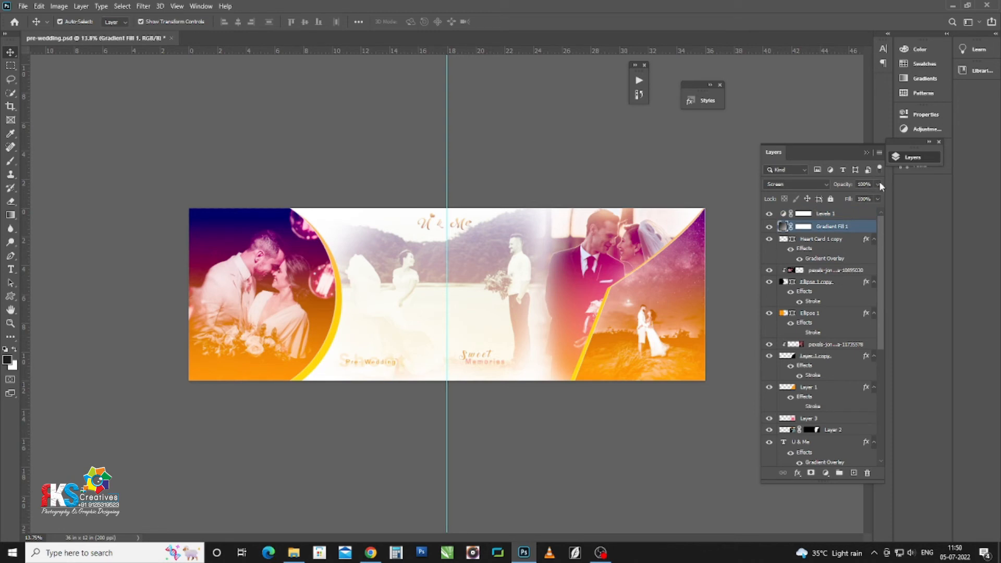
{"action": "left_click", "coordinate": [878, 184]}
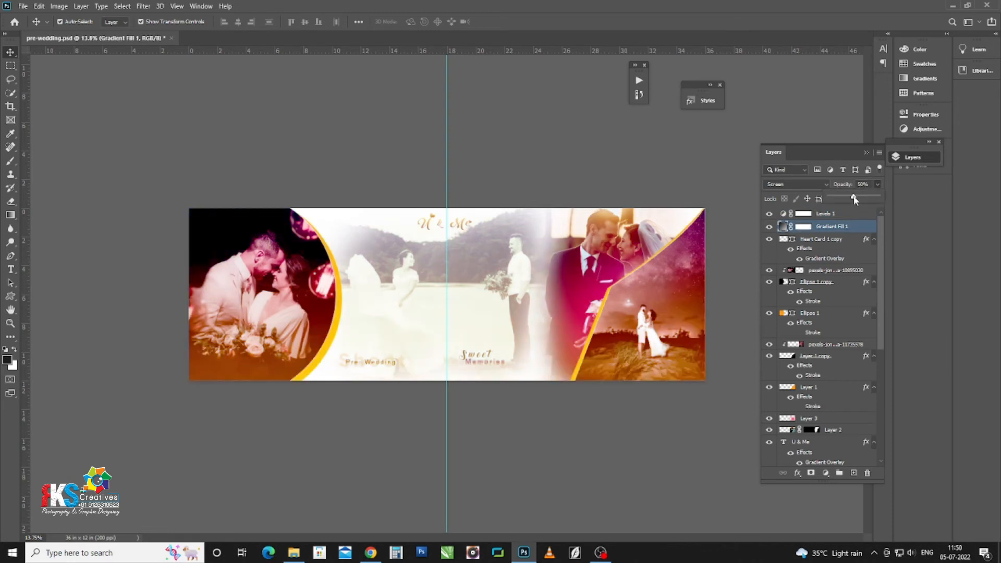
{"action": "left_click_drag", "start_coordinate": [853, 199], "coordinate": [857, 197]}
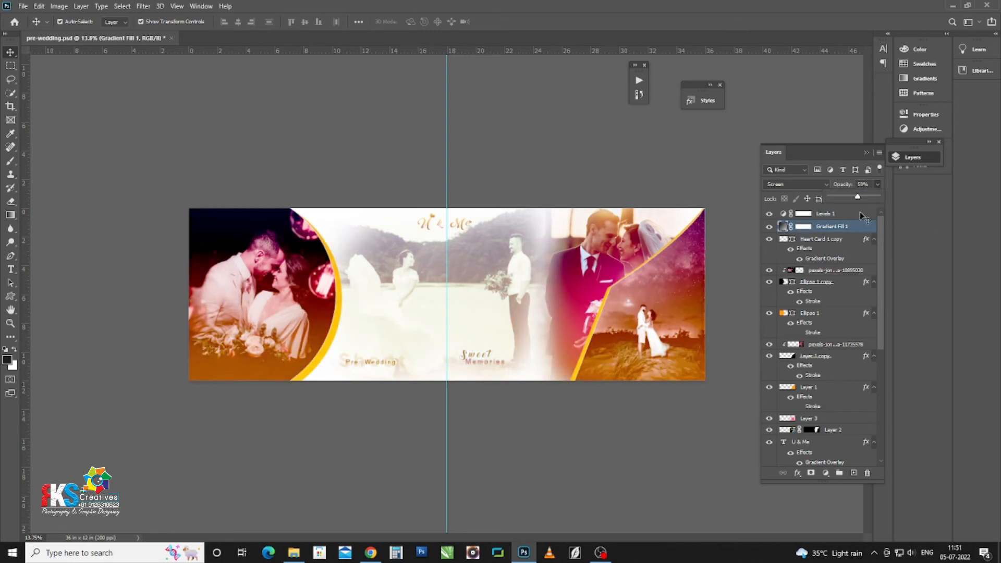
{"action": "left_click", "coordinate": [867, 186]}
{"action": "type", "text": "55"}
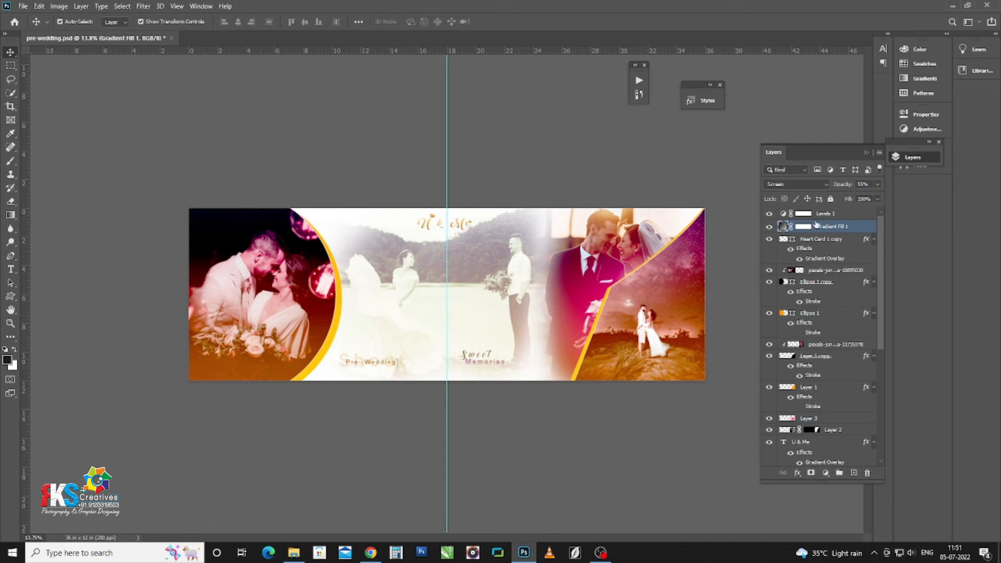
{"action": "left_click", "coordinate": [807, 228]}
Step: Brush black on the Gradient Fill 1 mask over the bride and trees to remove the haze
{"action": "key", "text": "b"}
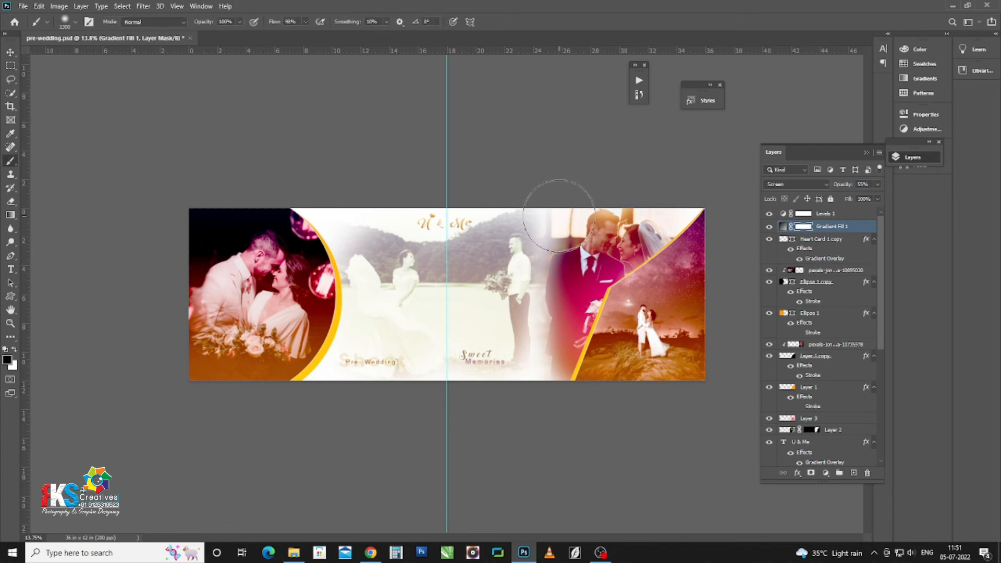
{"action": "scroll", "coordinate": [469, 292], "scroll_direction": "up", "scroll_amount": 2}
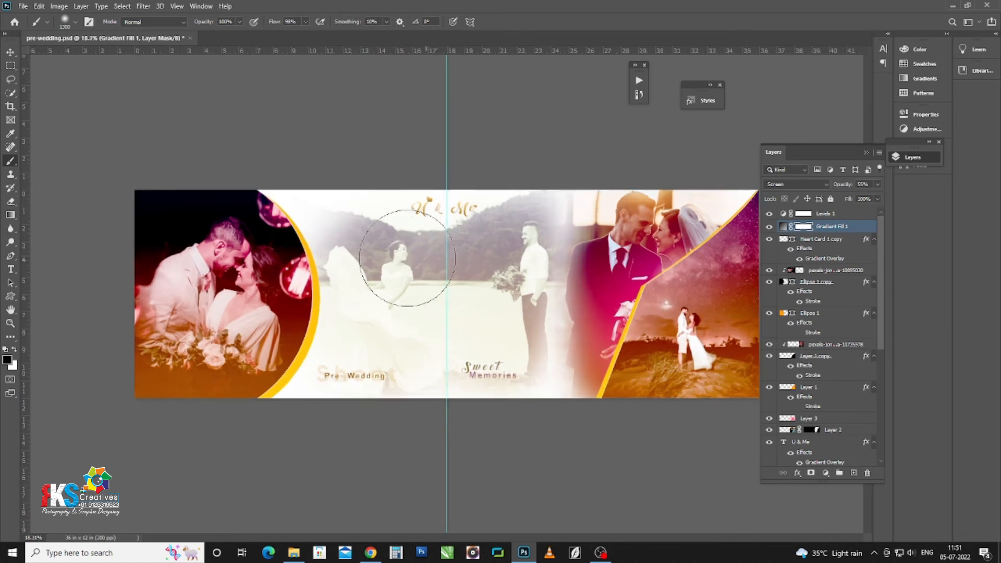
{"action": "mouse_move", "coordinate": [386, 246]}
{"action": "left_mouse_down"}
{"action": "mouse_move", "coordinate": [408, 271]}
{"action": "mouse_move", "coordinate": [455, 223]}
{"action": "mouse_move", "coordinate": [472, 242]}
{"action": "mouse_move", "coordinate": [482, 240]}
{"action": "mouse_move", "coordinate": [480, 223]}
{"action": "mouse_move", "coordinate": [506, 226]}
{"action": "mouse_move", "coordinate": [513, 213]}
{"action": "mouse_move", "coordinate": [521, 231]}
{"action": "mouse_move", "coordinate": [443, 278]}
{"action": "mouse_move", "coordinate": [517, 328]}
{"action": "mouse_move", "coordinate": [499, 346]}
{"action": "mouse_move", "coordinate": [508, 377]}
{"action": "left_mouse_up"}
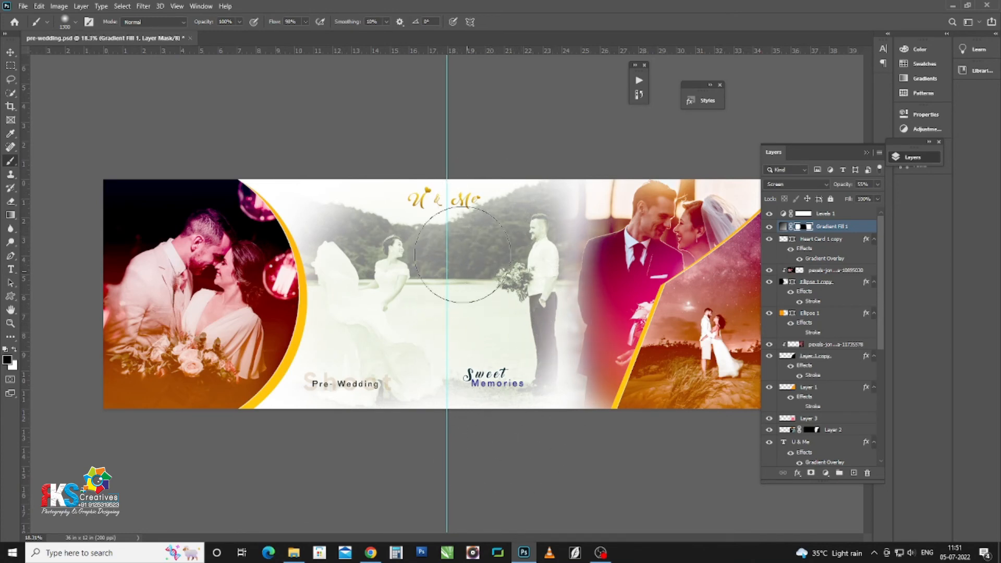
Step: Apply the pink preset style to the U & Me title
{"action": "key", "text": "v"}
{"action": "left_click", "coordinate": [391, 194]}
{"action": "scroll", "coordinate": [391, 195], "scroll_direction": "up", "scroll_amount": 2}
{"action": "left_click", "coordinate": [461, 182]}
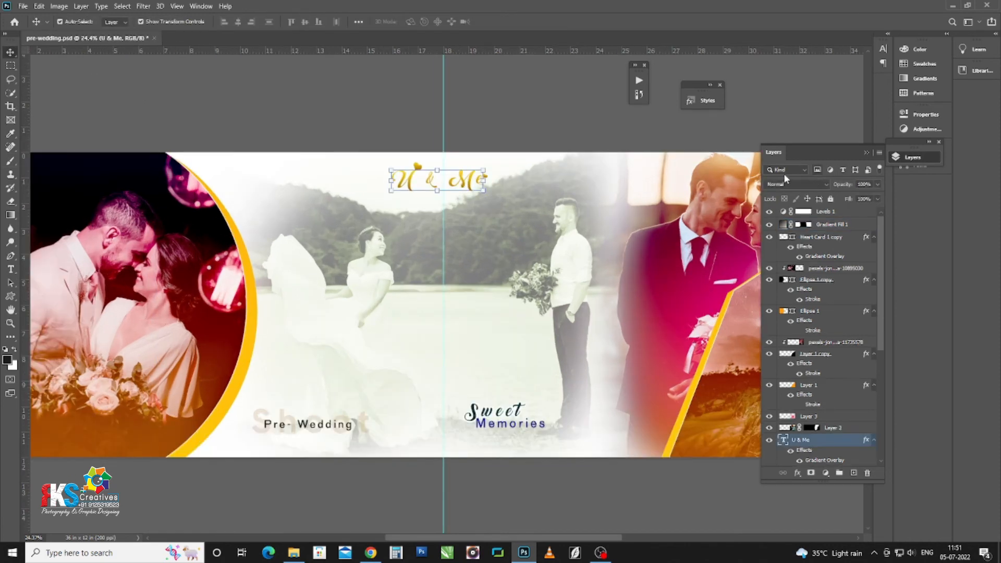
{"action": "left_click", "coordinate": [691, 102]}
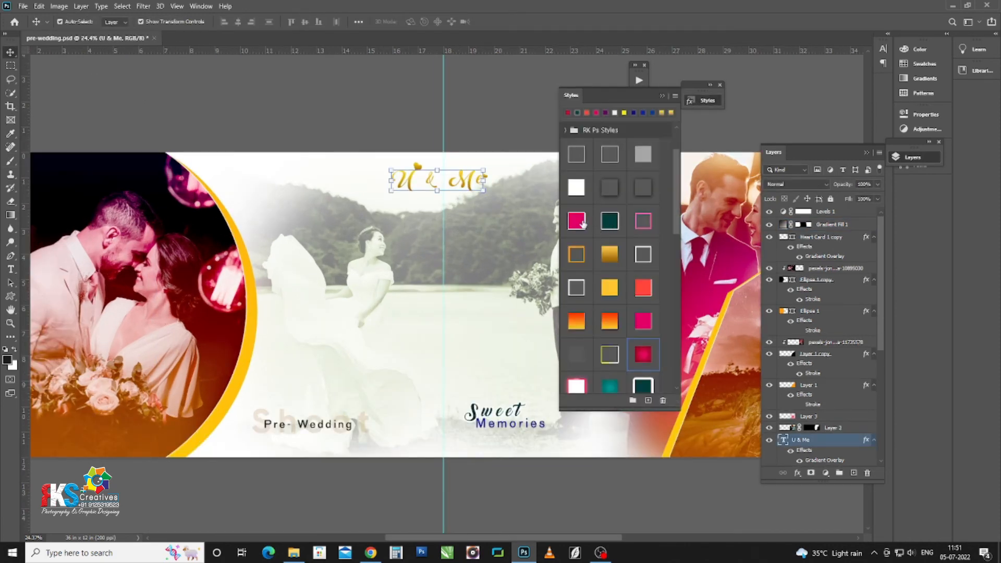
{"action": "left_click", "coordinate": [582, 222]}
Step: Apply the same pink style to the large heart and the small heart beside Me
{"action": "left_click", "coordinate": [416, 166]}
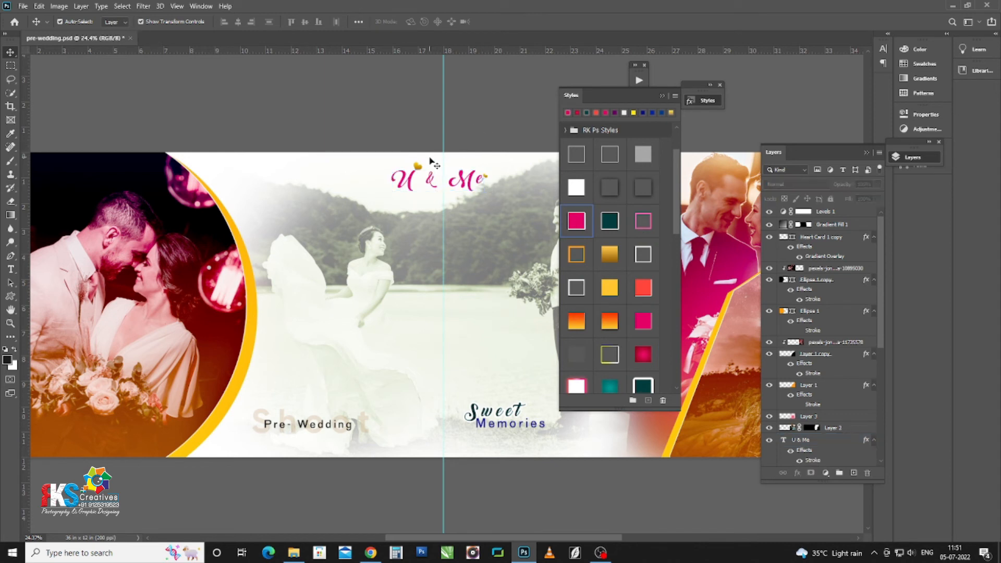
{"action": "left_click", "coordinate": [574, 221]}
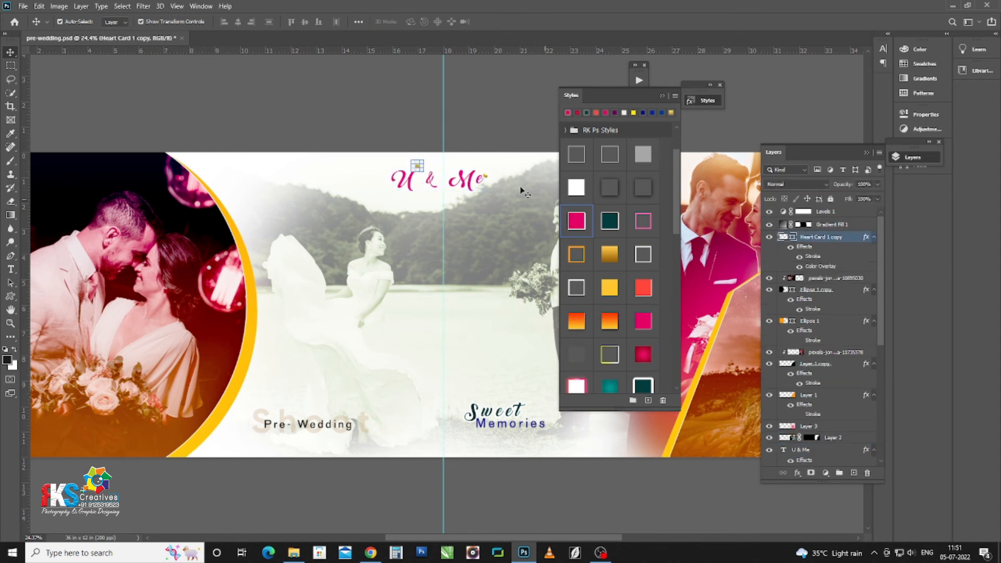
{"action": "left_click", "coordinate": [488, 178]}
{"action": "left_click", "coordinate": [582, 224]}
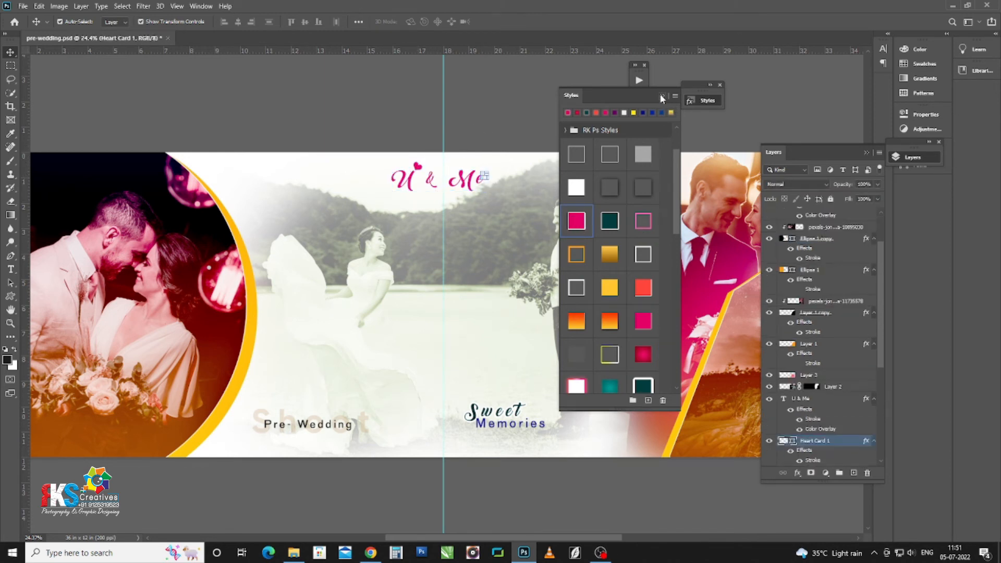
{"action": "left_click", "coordinate": [662, 97]}
{"action": "left_click", "coordinate": [464, 140]}
{"action": "key", "text": "ctrl+0"}
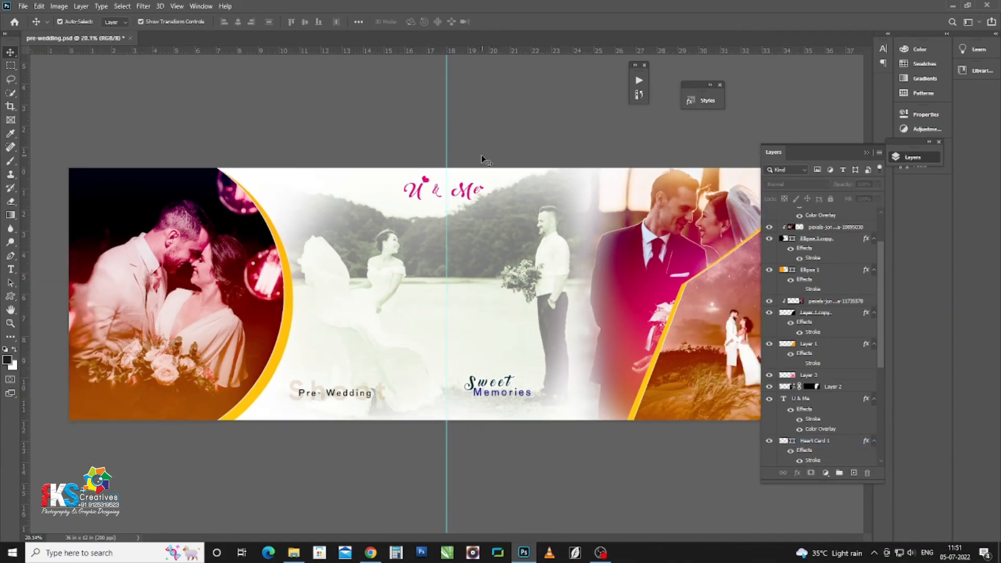
{"action": "scroll", "coordinate": [484, 161], "scroll_direction": "up", "scroll_amount": 1}
{"action": "scroll", "coordinate": [346, 427], "scroll_direction": "up", "scroll_amount": 1}
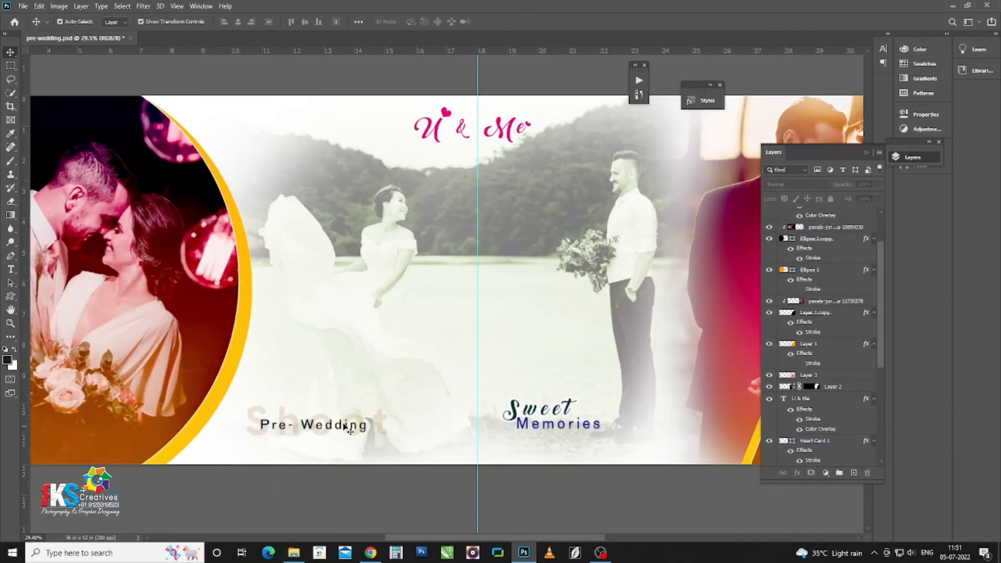
Step: Set the faint Shoot text layer to 100% opacity
{"action": "left_click", "coordinate": [381, 423]}
{"action": "key", "text": "0"}
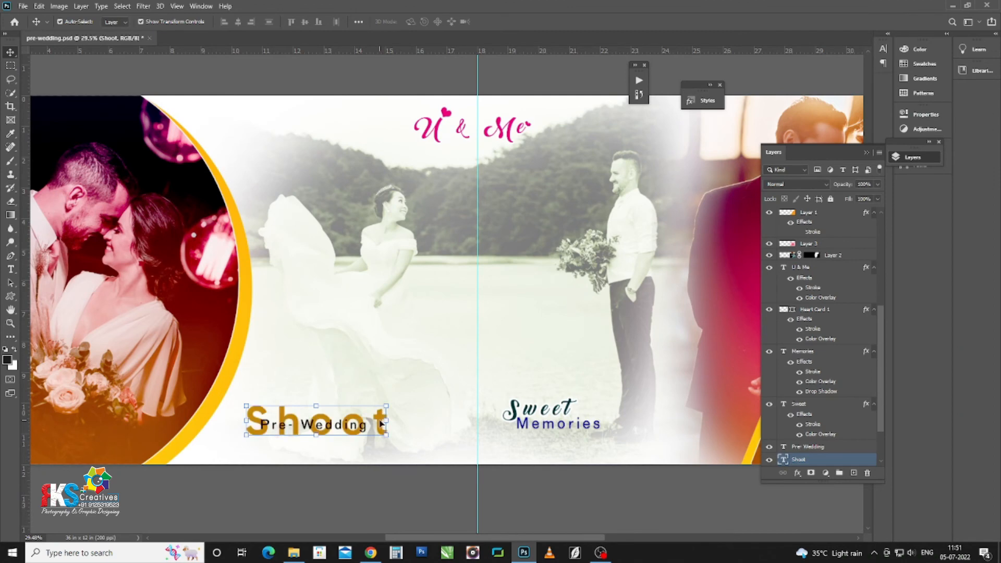
{"action": "scroll", "coordinate": [336, 429], "scroll_direction": "up", "scroll_amount": 1}
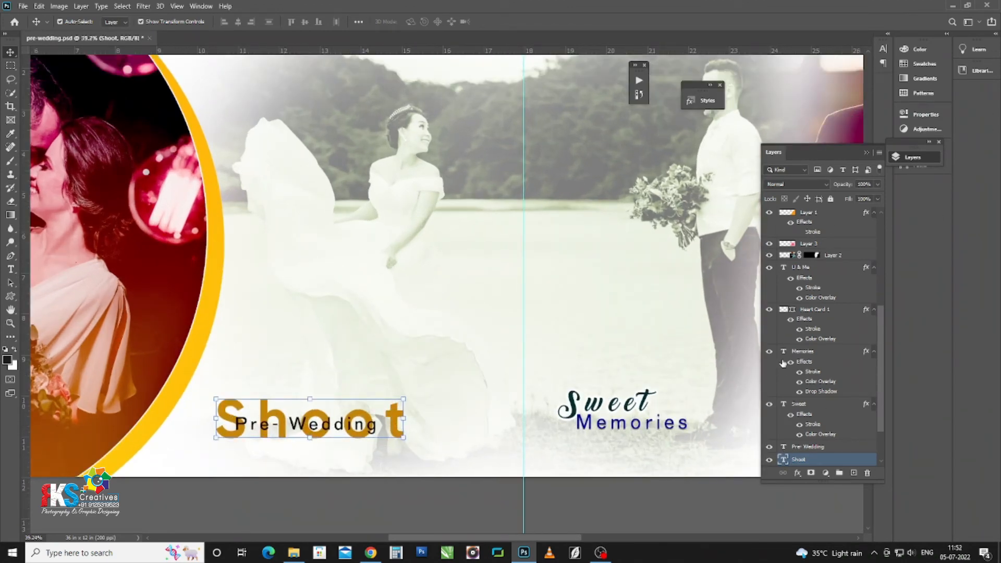
Step: Stretch the Shoot word horizontally to about 5.34 inches wide behind Pre-Wedding
{"action": "key", "text": "ctrl+t"}
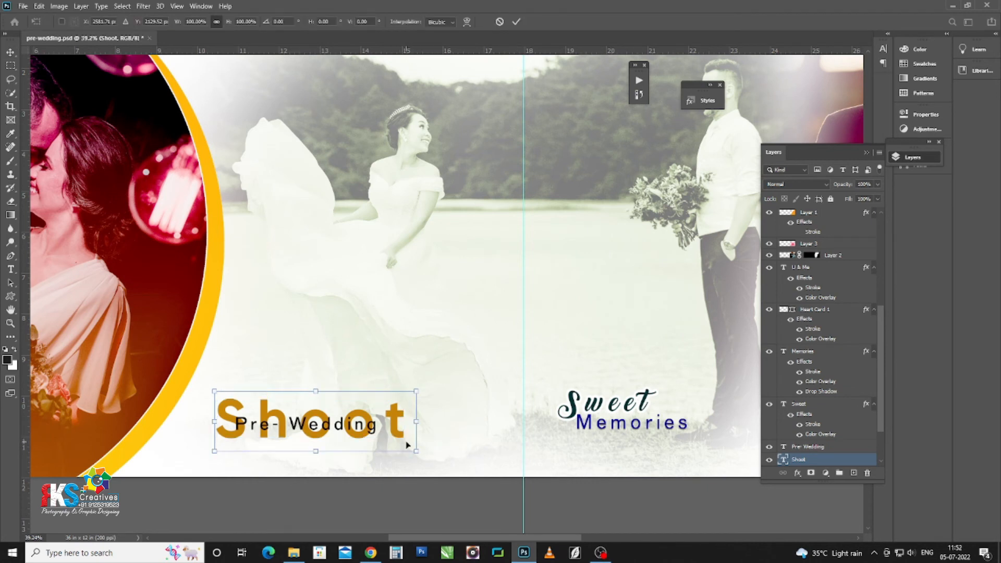
{"action": "left_click_drag", "start_coordinate": [419, 424], "coordinate": [440, 427]}
{"action": "key", "text": "Return"}
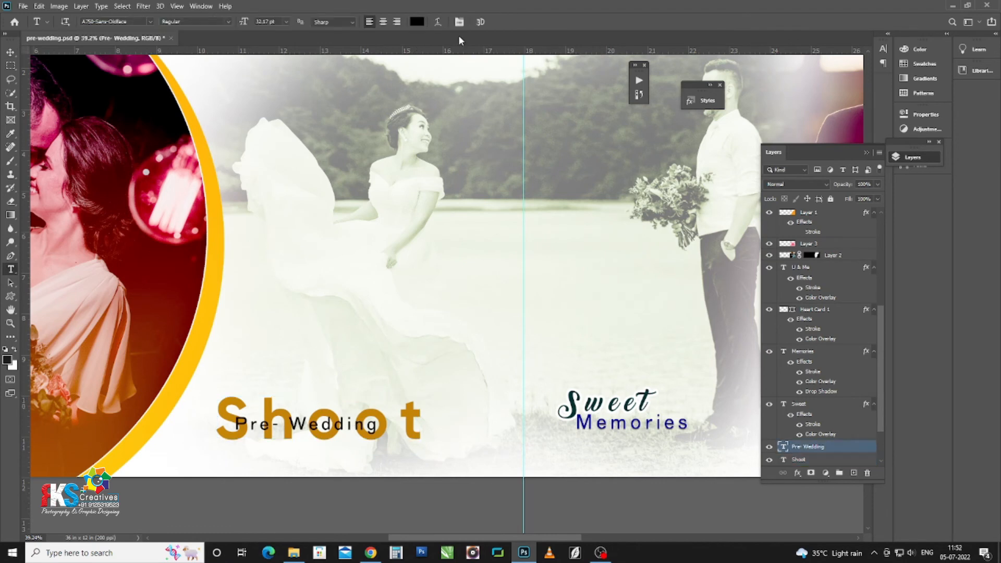
{"action": "left_click", "coordinate": [458, 22]}
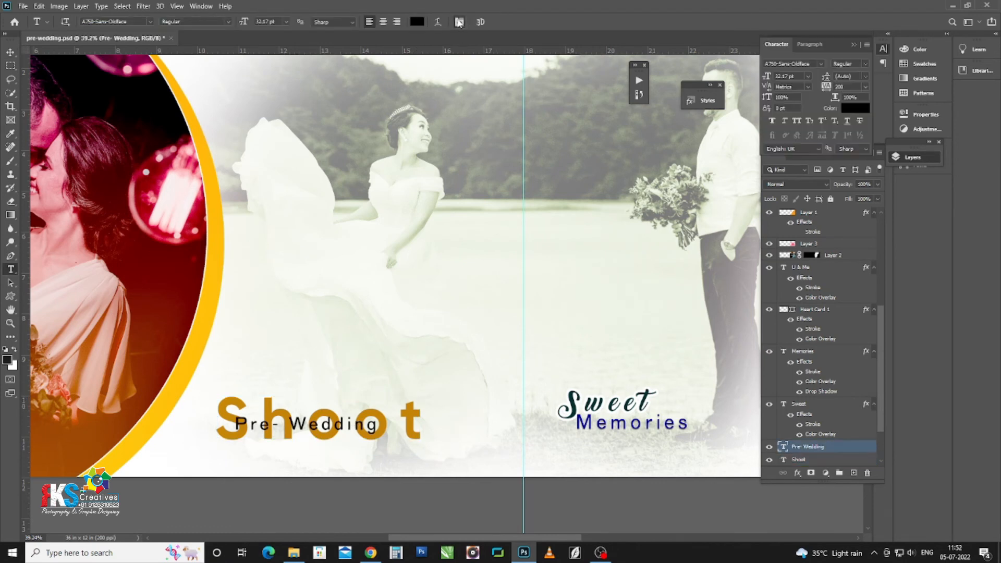
Step: Set the Pre-Wedding caption to All Caps and change its font to Gilroy-SemiBold
{"action": "left_click", "coordinate": [797, 122]}
{"action": "left_click", "coordinate": [853, 45]}
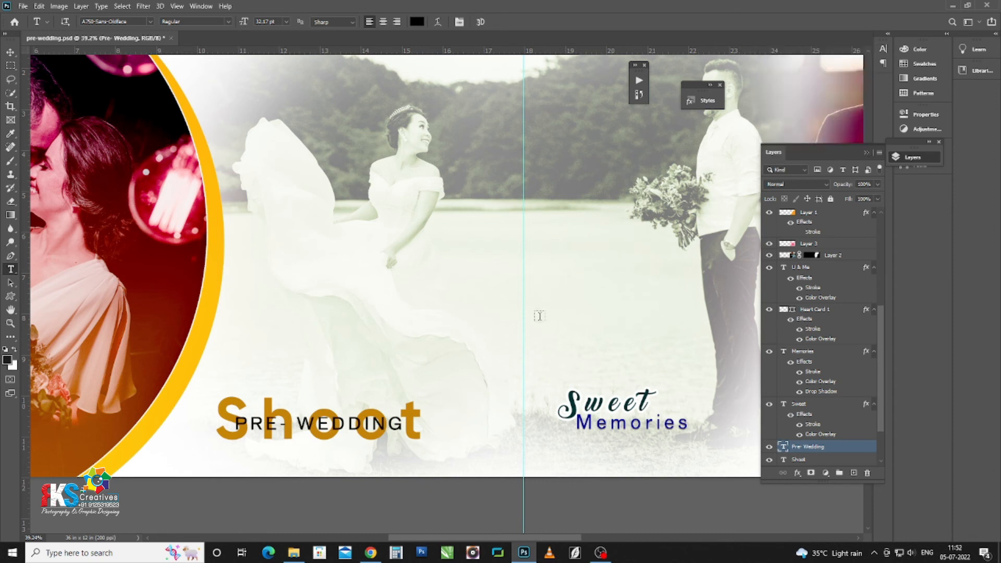
{"action": "left_click", "coordinate": [349, 428]}
{"action": "key", "text": "ctrl+a"}
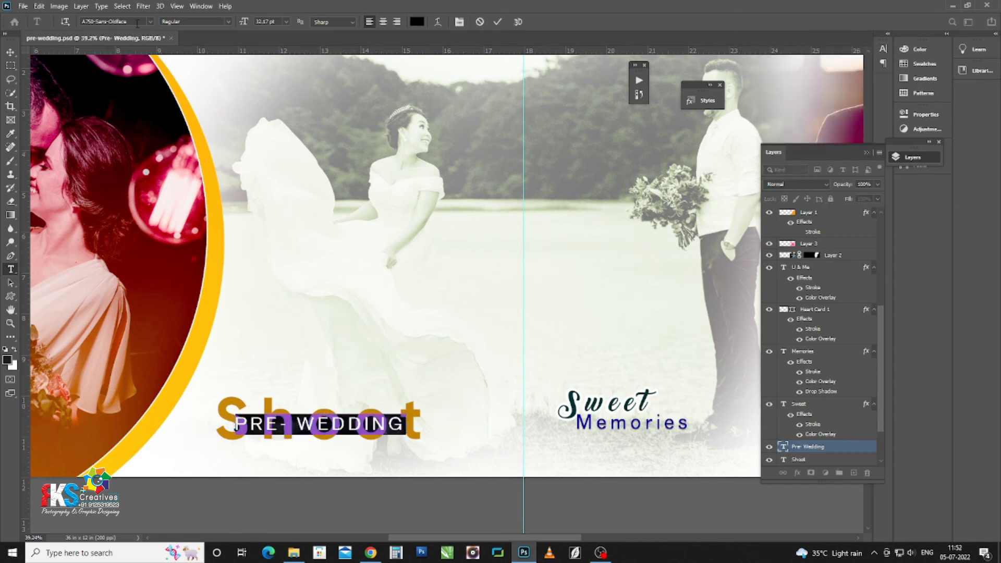
{"action": "left_click", "coordinate": [137, 23]}
{"action": "type", "text": "gilro"}
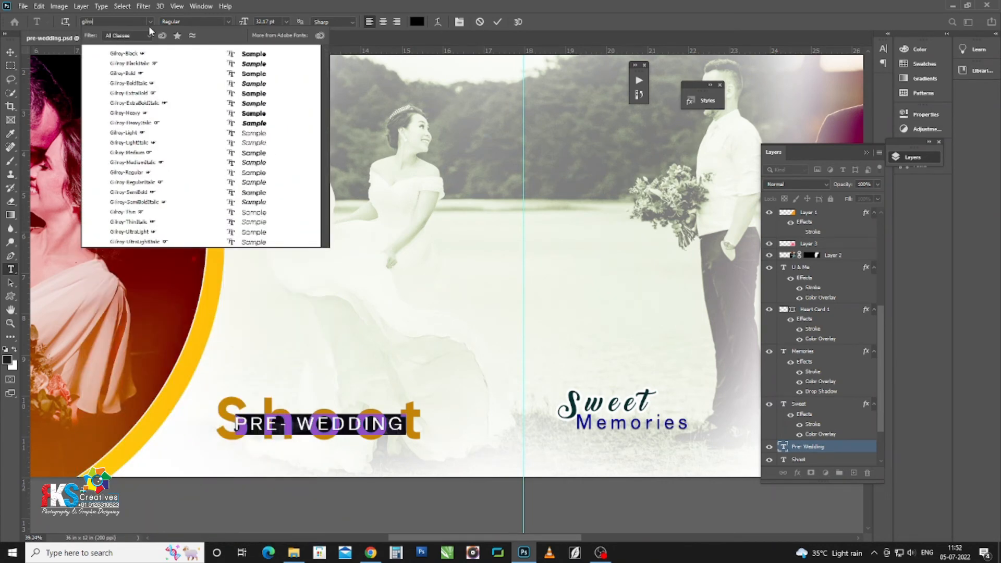
{"action": "left_click", "coordinate": [255, 193]}
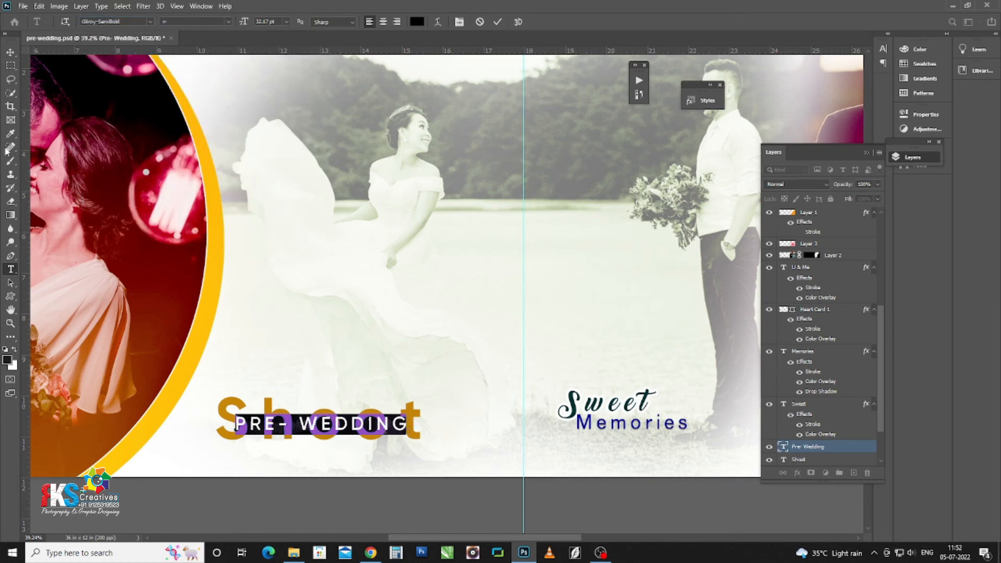
{"action": "left_click", "coordinate": [10, 52]}
{"action": "scroll", "coordinate": [337, 431], "scroll_direction": "up", "scroll_amount": 2}
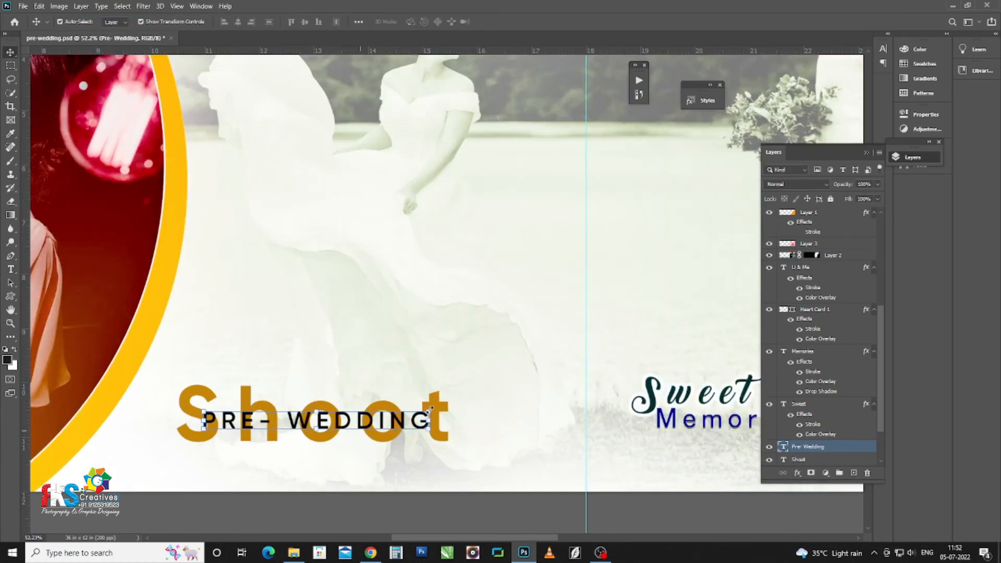
Step: Scale PRE- WEDDING down to about 76% and centre it across the Shoot word
{"action": "key", "text": "ctrl+t"}
{"action": "left_click_drag", "start_coordinate": [433, 407], "coordinate": [395, 413]}
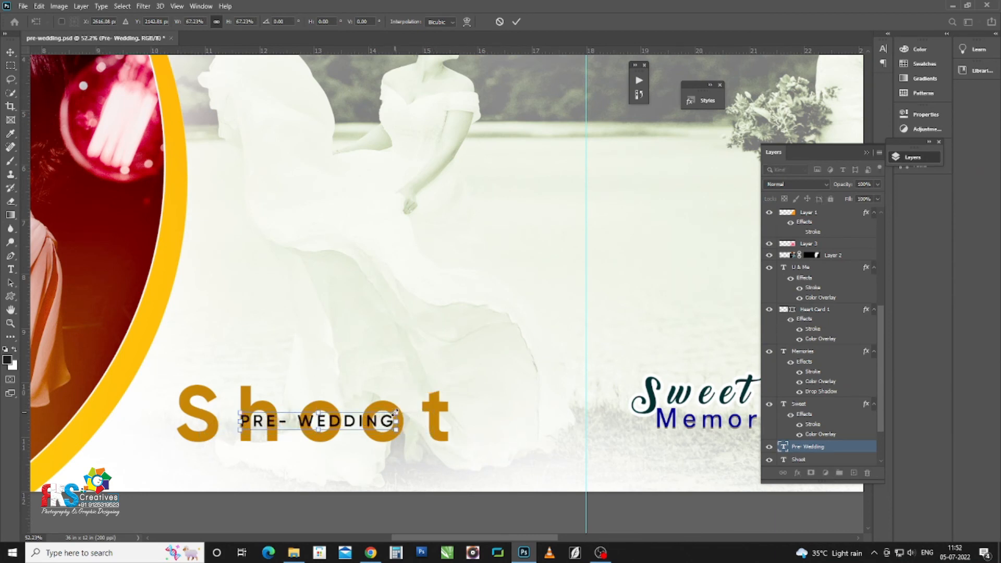
{"action": "key", "text": "Return"}
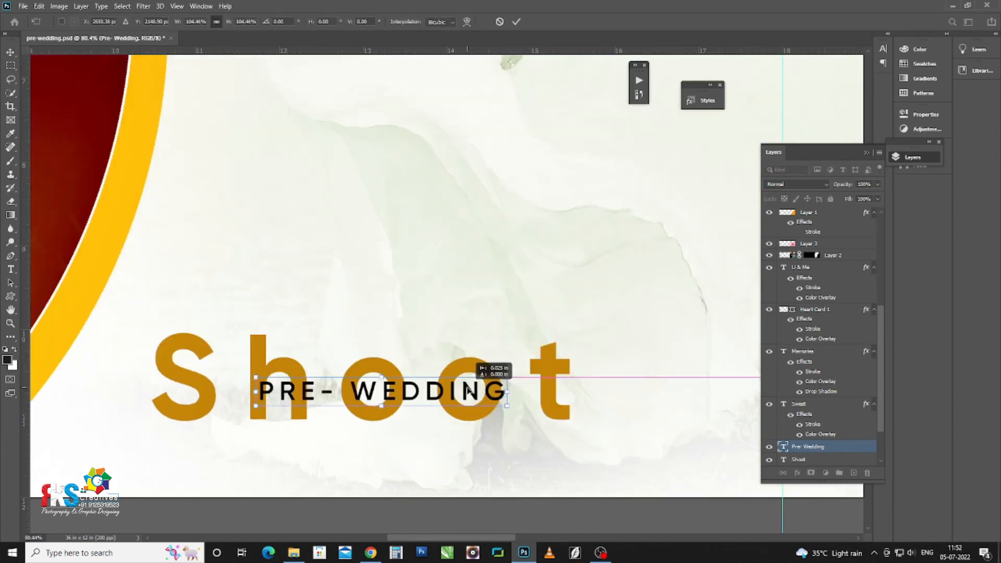
{"action": "left_click_drag", "start_coordinate": [470, 388], "coordinate": [466, 390]}
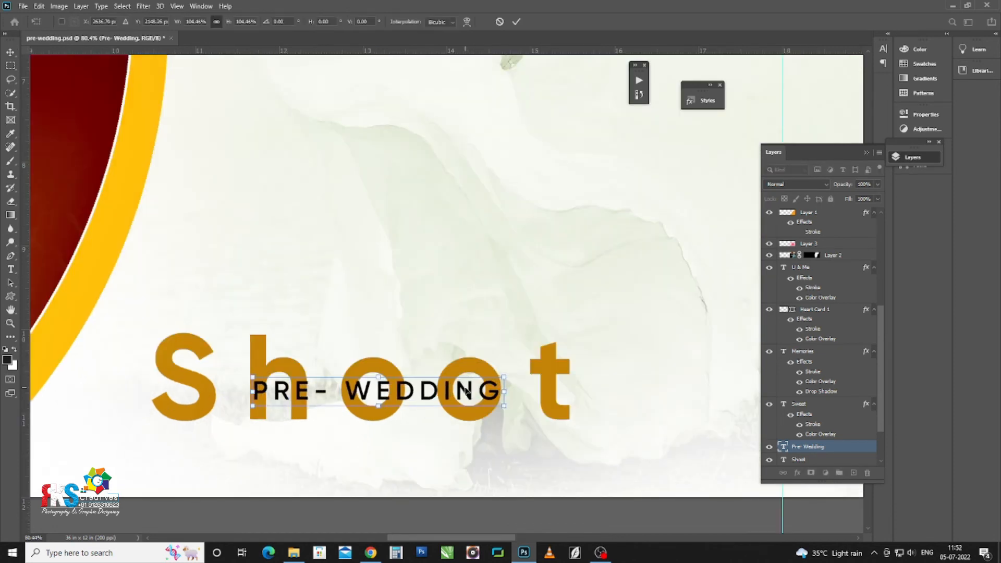
{"action": "key", "text": "Return"}
{"action": "left_click", "coordinate": [846, 459]}
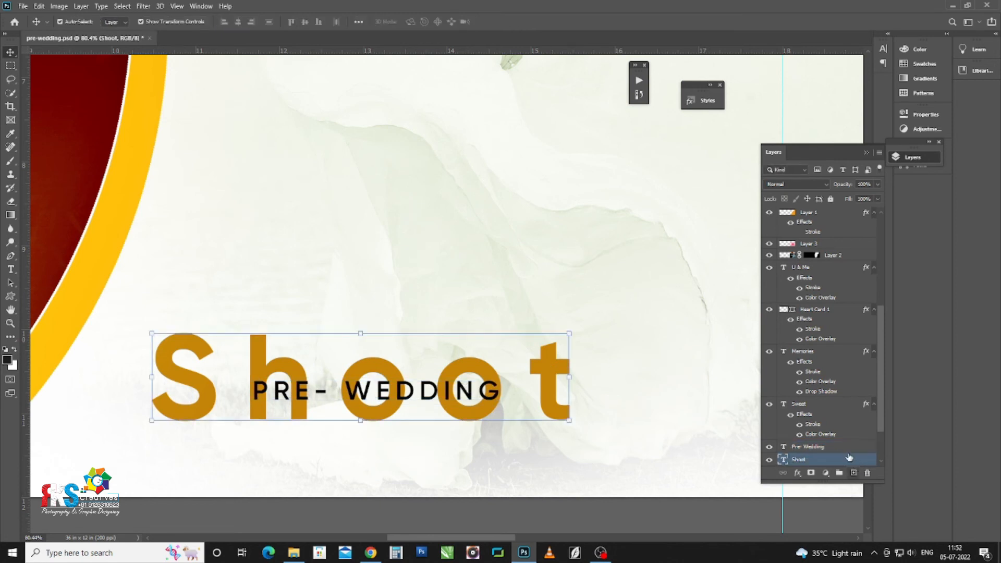
Step: Rasterize the Shoot layer and delete a rectangular strip behind the PRE- WEDDING text
{"action": "right_click", "coordinate": [848, 459]}
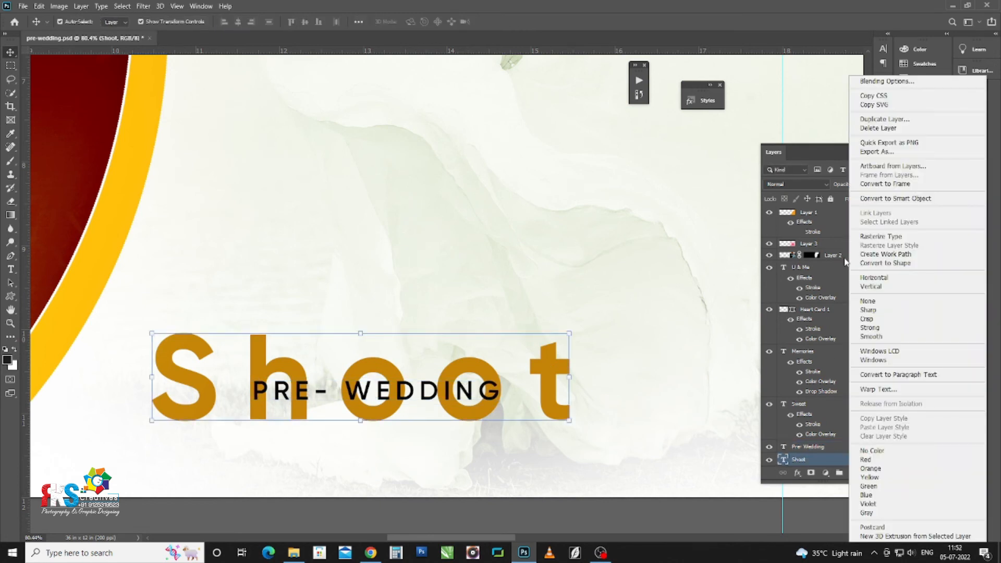
{"action": "left_click", "coordinate": [894, 236]}
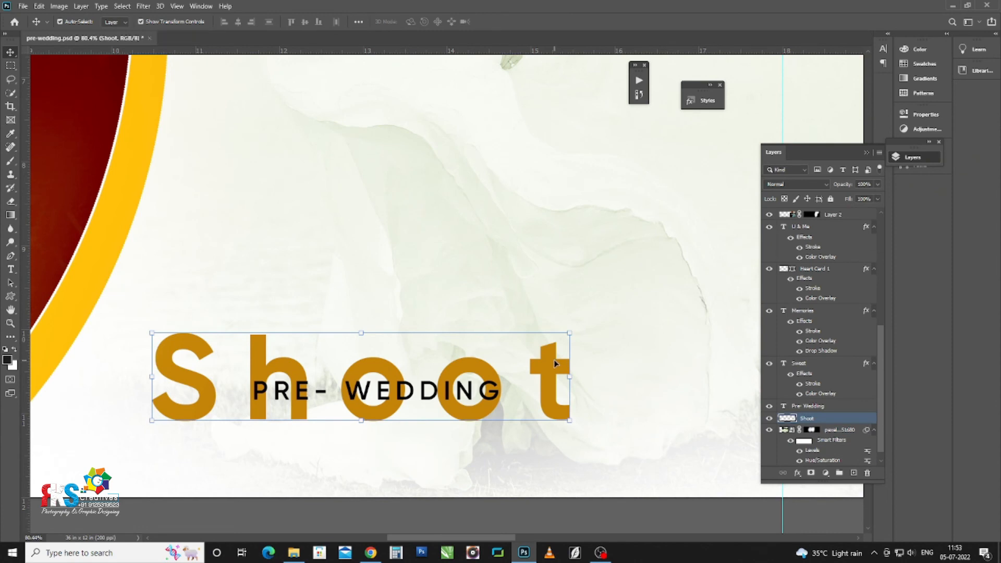
{"action": "key", "text": "m"}
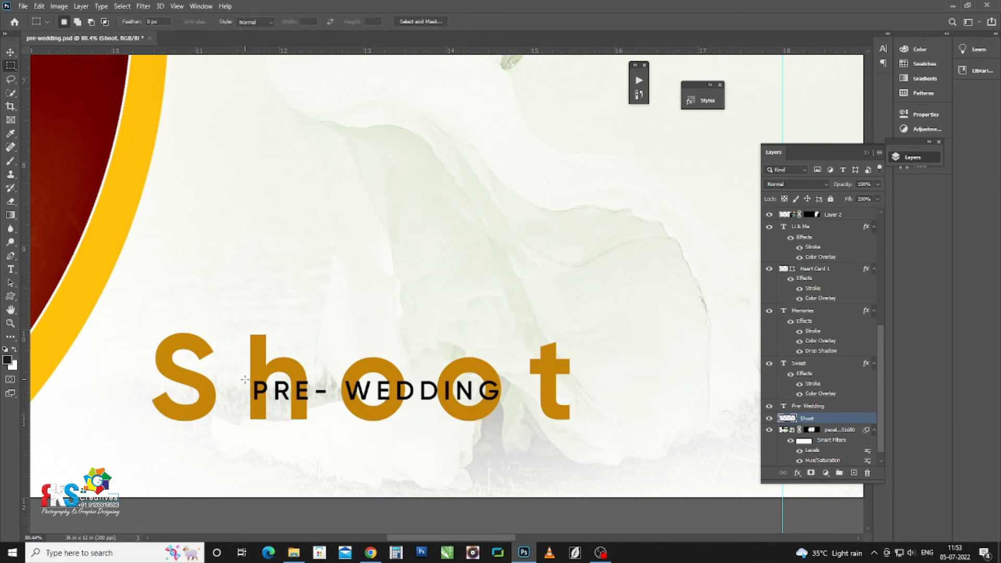
{"action": "left_click_drag", "start_coordinate": [247, 379], "coordinate": [507, 403]}
{"action": "key", "text": "Delete"}
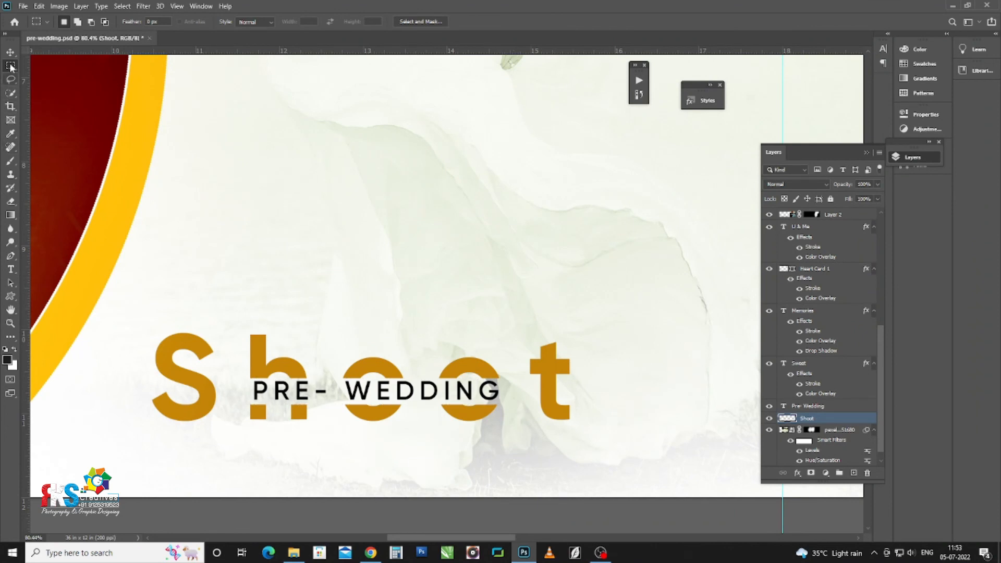
{"action": "key", "text": "v"}
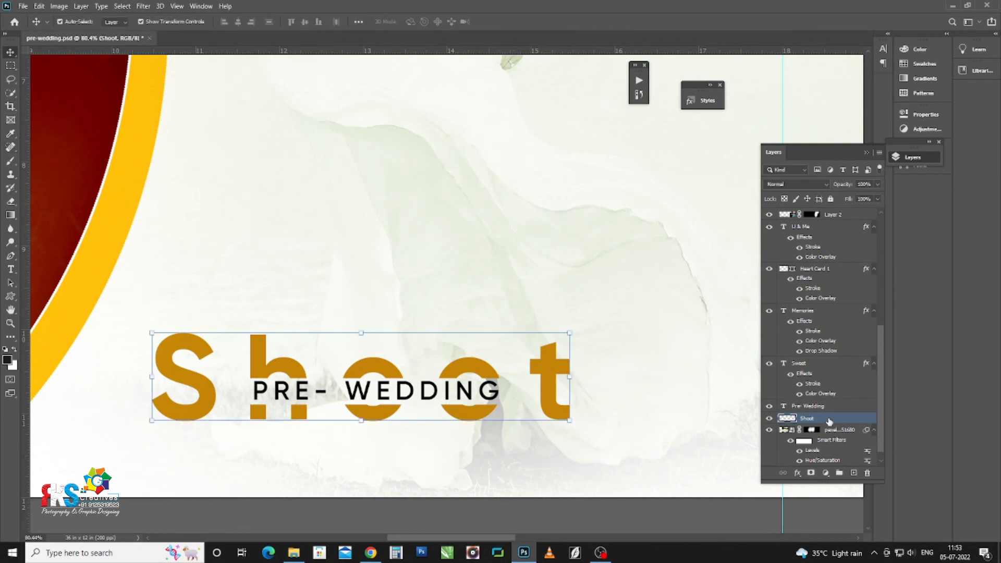
Step: Add a 3 px white Stroke layer style to the Shoot lettering
{"action": "double_click", "coordinate": [805, 404]}
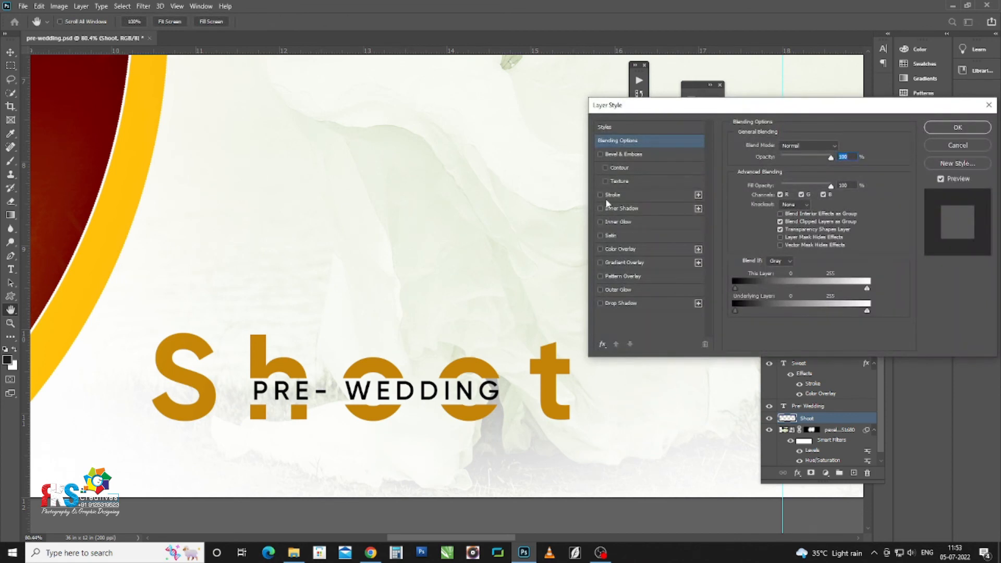
{"action": "left_click", "coordinate": [612, 195]}
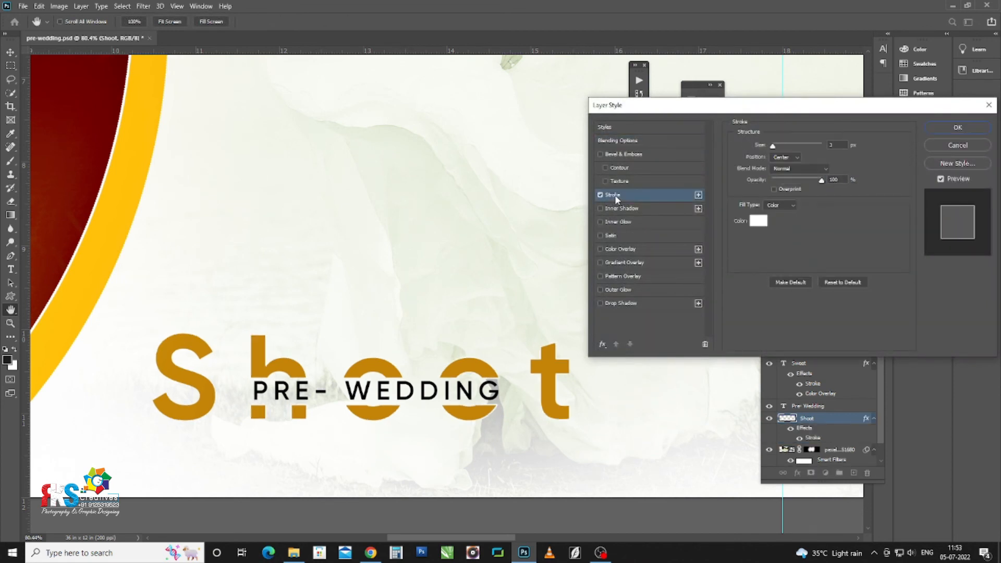
{"action": "left_click", "coordinate": [959, 127]}
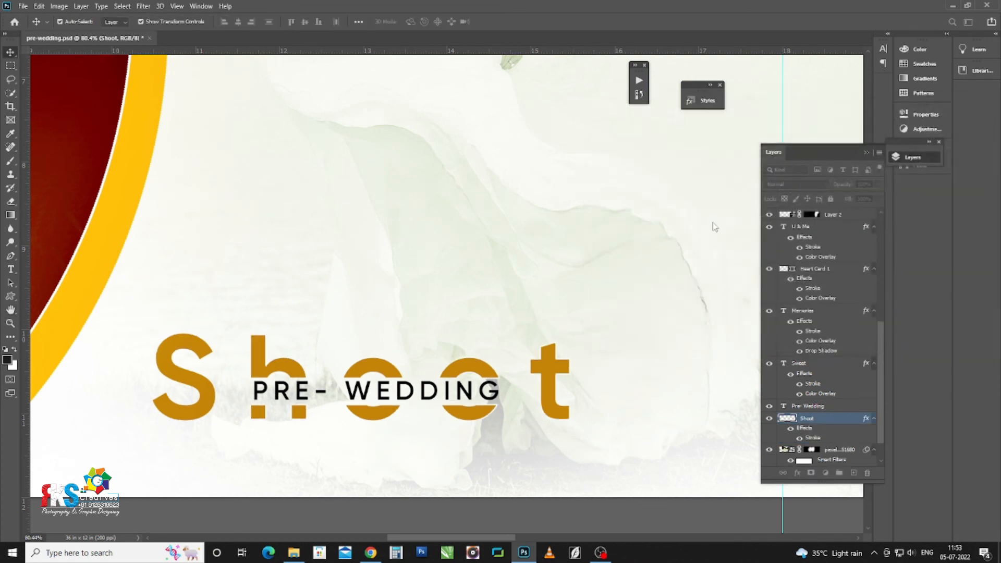
Step: Nudge and enlarge PRE- WEDDING so it fills the gap in the Shoot lettering
{"action": "left_click", "coordinate": [467, 395]}
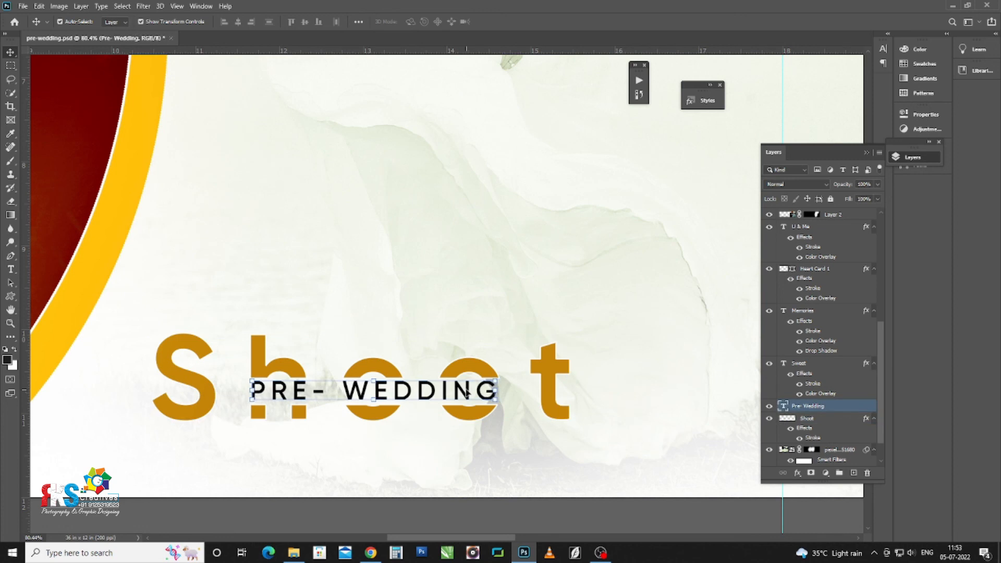
{"action": "scroll", "coordinate": [475, 391], "scroll_direction": "up", "scroll_amount": 2}
{"action": "left_click_drag", "start_coordinate": [499, 392], "coordinate": [501, 392]}
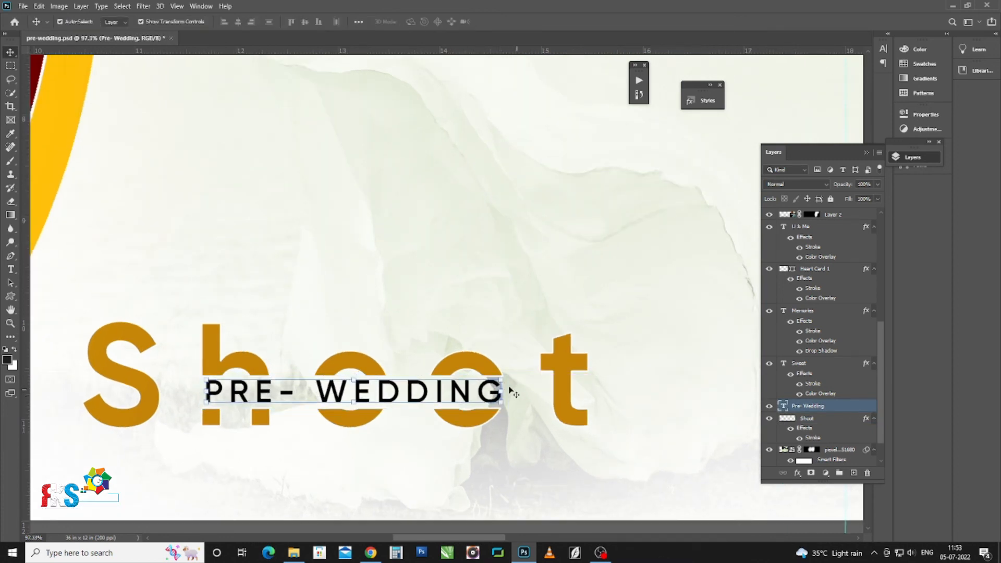
{"action": "left_click", "coordinate": [503, 390]}
{"action": "scroll", "coordinate": [509, 392], "scroll_direction": "up", "scroll_amount": 3}
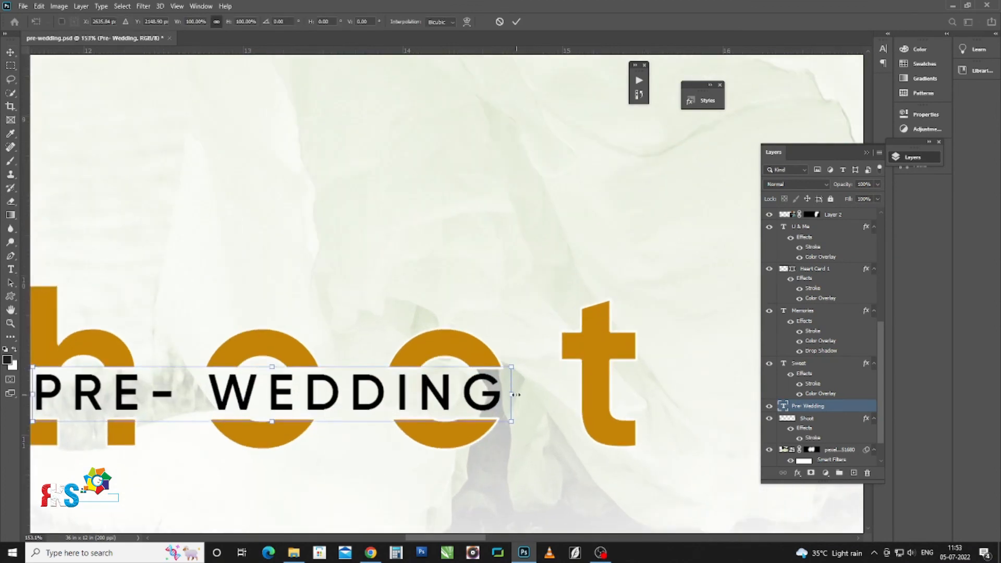
{"action": "left_click_drag", "start_coordinate": [516, 395], "coordinate": [522, 397]}
{"action": "left_click_drag", "start_coordinate": [261, 380], "coordinate": [400, 355]}
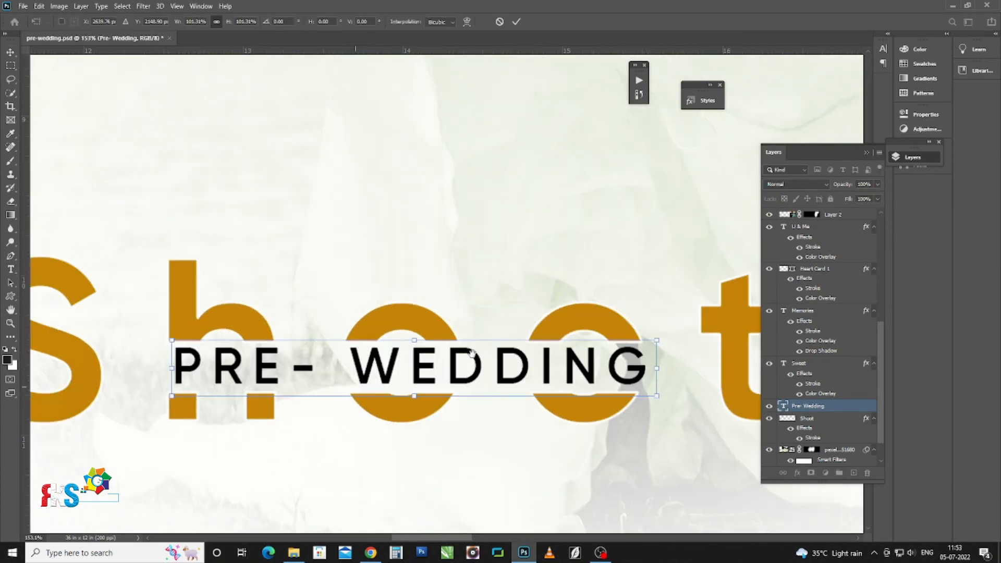
{"action": "left_click_drag", "start_coordinate": [173, 370], "coordinate": [183, 359]}
{"action": "key", "text": "Return"}
{"action": "key", "text": "ctrl+0"}
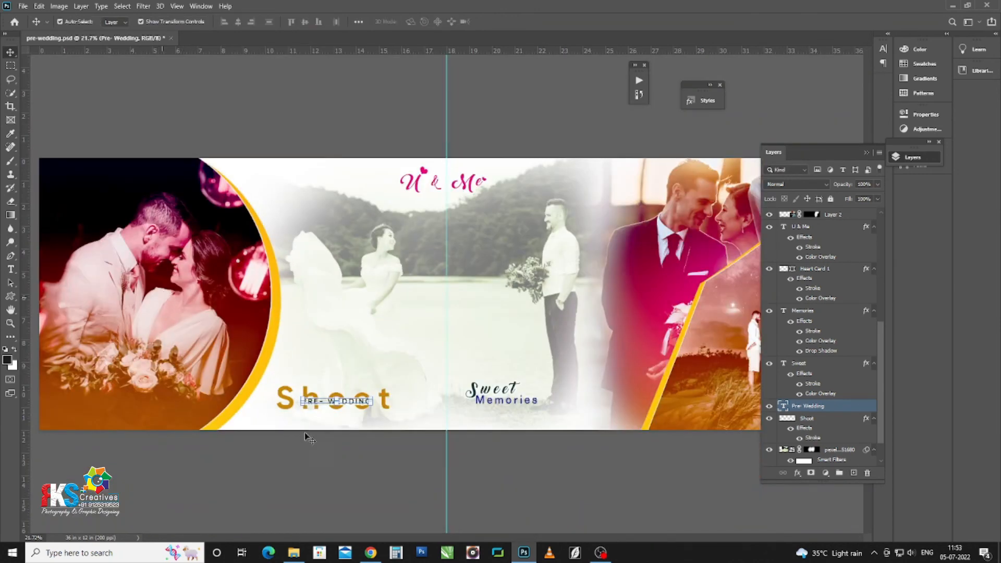
Step: Apply the dark navy preset style with drop shadow to the U & Me title
{"action": "left_click", "coordinate": [339, 448]}
{"action": "scroll", "coordinate": [341, 447], "scroll_direction": "down", "scroll_amount": 2}
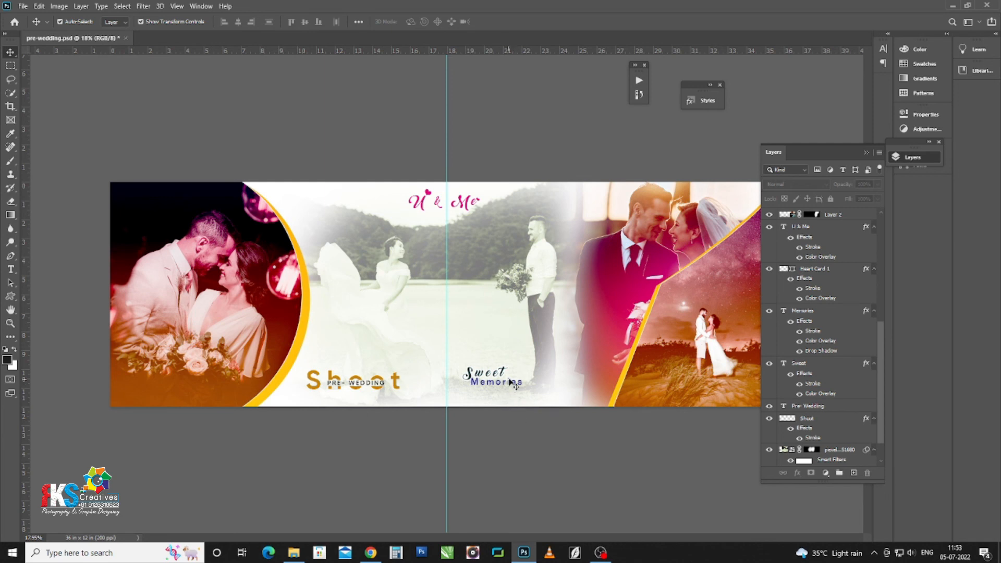
{"action": "scroll", "coordinate": [514, 382], "scroll_direction": "up", "scroll_amount": 2}
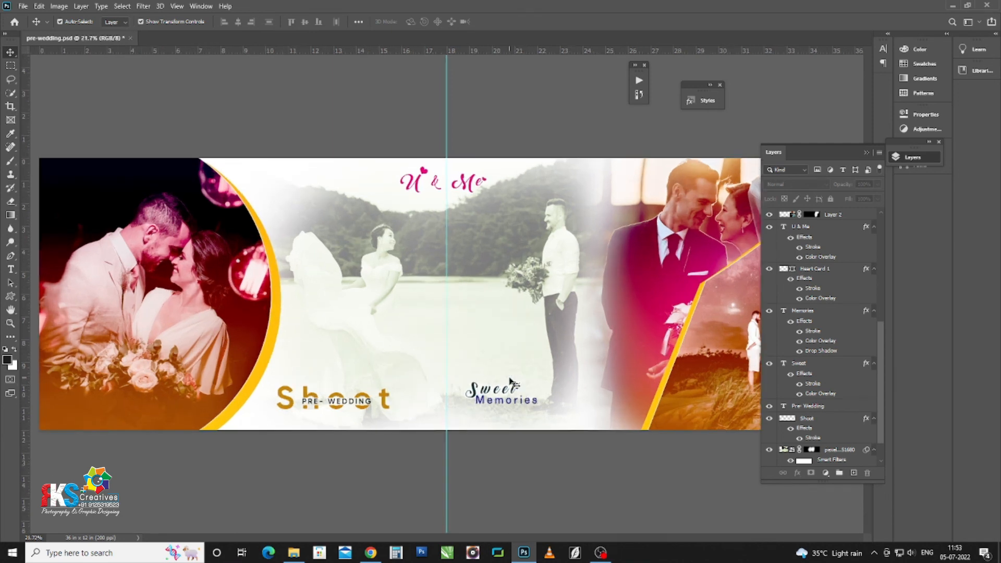
{"action": "left_click", "coordinate": [421, 185]}
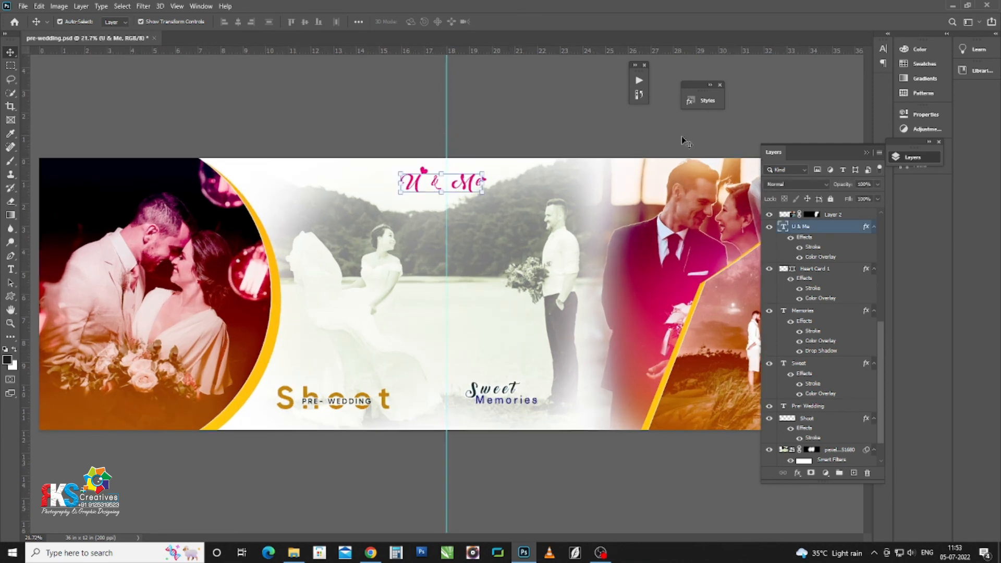
{"action": "left_click", "coordinate": [700, 102]}
{"action": "scroll", "coordinate": [608, 263], "scroll_direction": "down", "scroll_amount": 10}
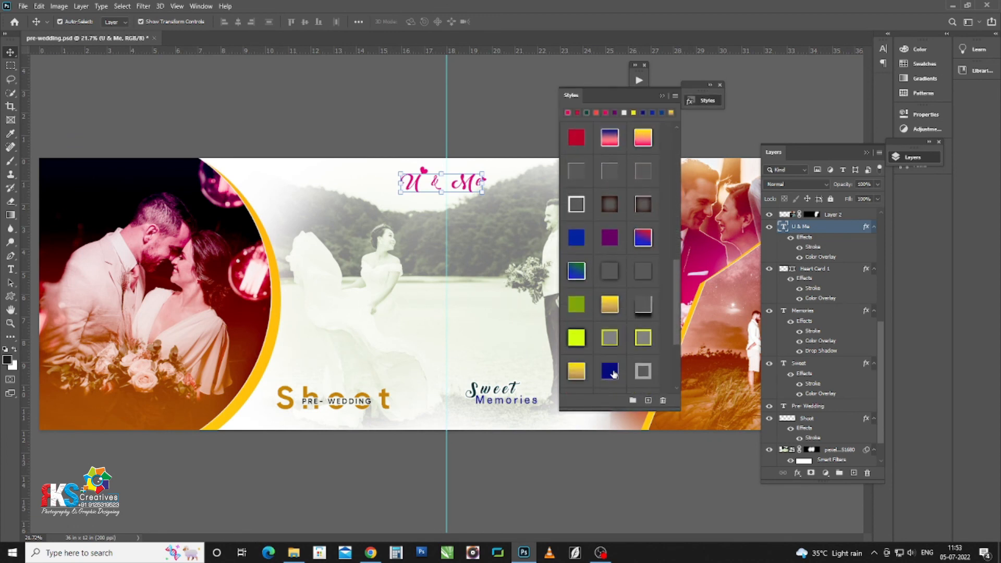
{"action": "left_click", "coordinate": [612, 371]}
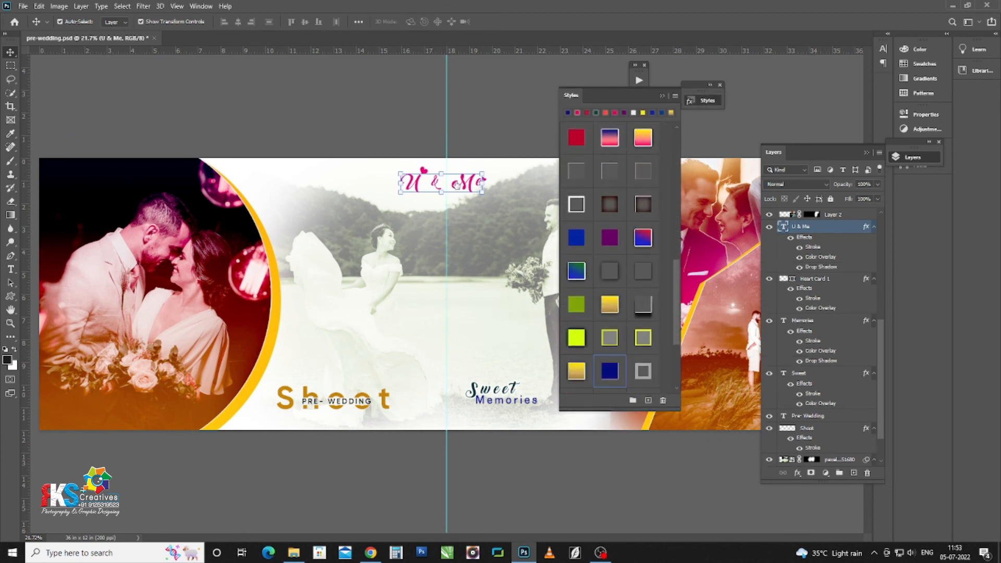
{"action": "left_click", "coordinate": [423, 170]}
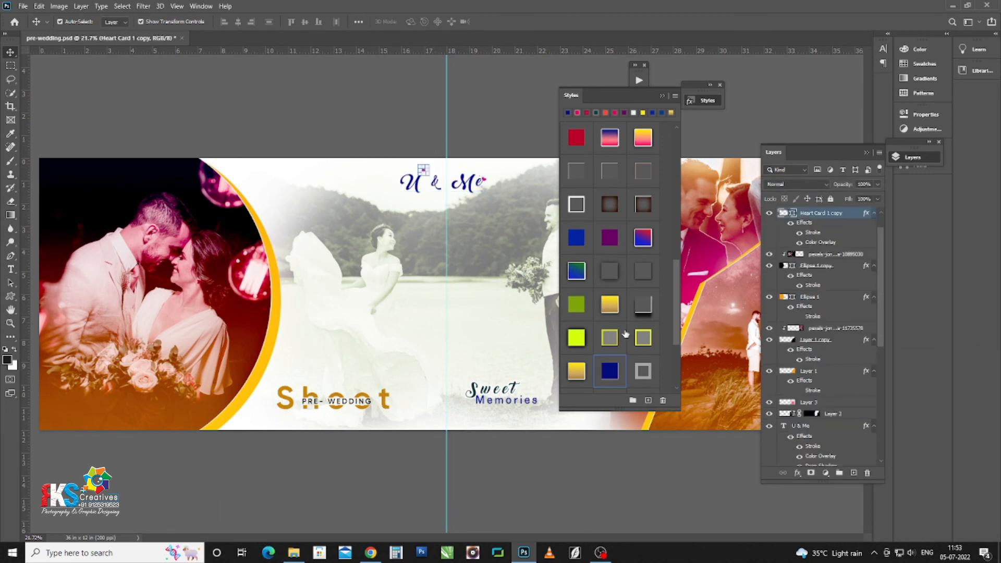
{"action": "left_click", "coordinate": [484, 180]}
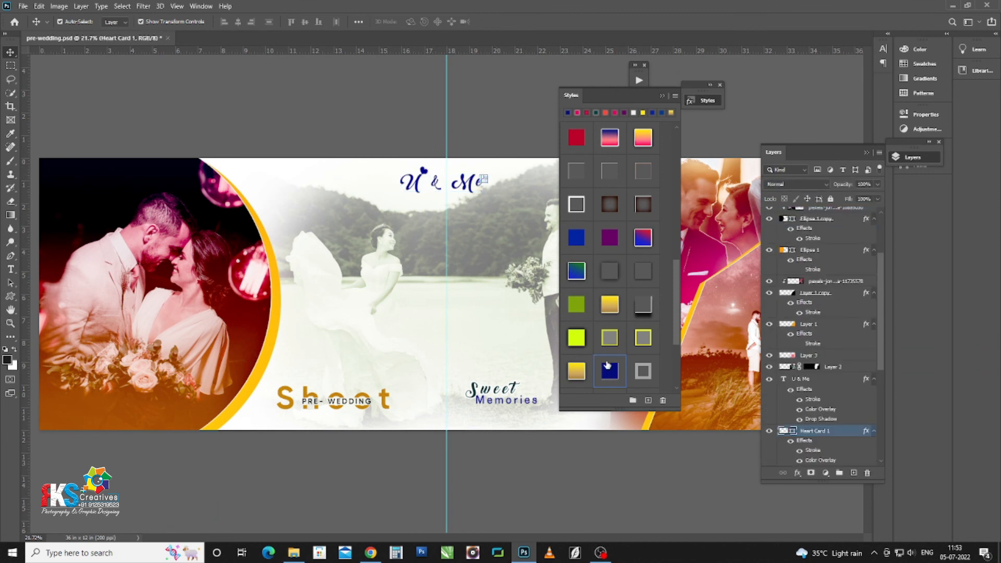
{"action": "left_click", "coordinate": [502, 117]}
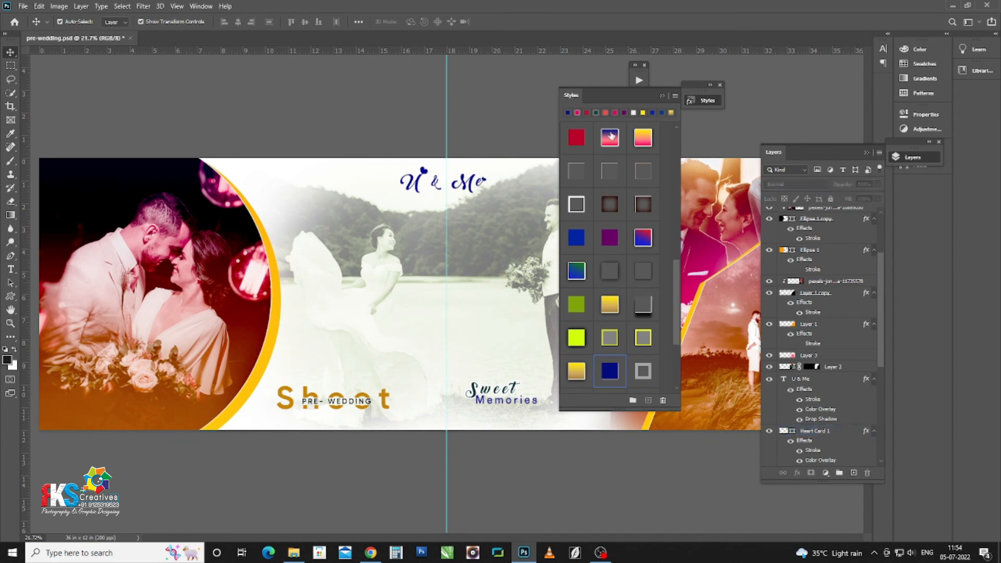
{"action": "left_click", "coordinate": [660, 95]}
Step: Save the spread as a Photoshop PSD file named 'pre-wedding'
{"action": "scroll", "coordinate": [406, 125], "scroll_direction": "down", "scroll_amount": 3}
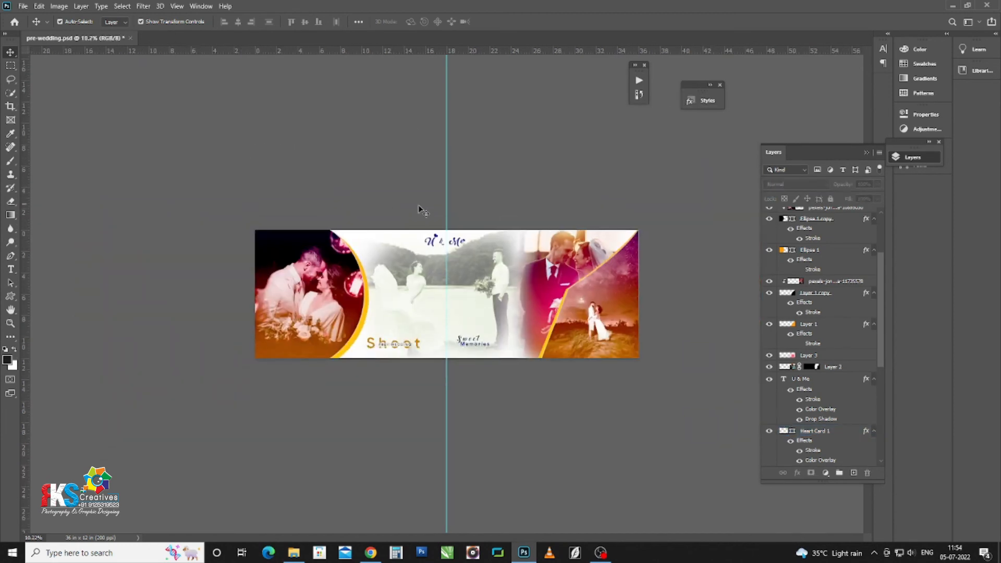
{"action": "scroll", "coordinate": [453, 214], "scroll_direction": "up", "scroll_amount": 1}
{"action": "scroll", "coordinate": [569, 254], "scroll_direction": "up", "scroll_amount": 2}
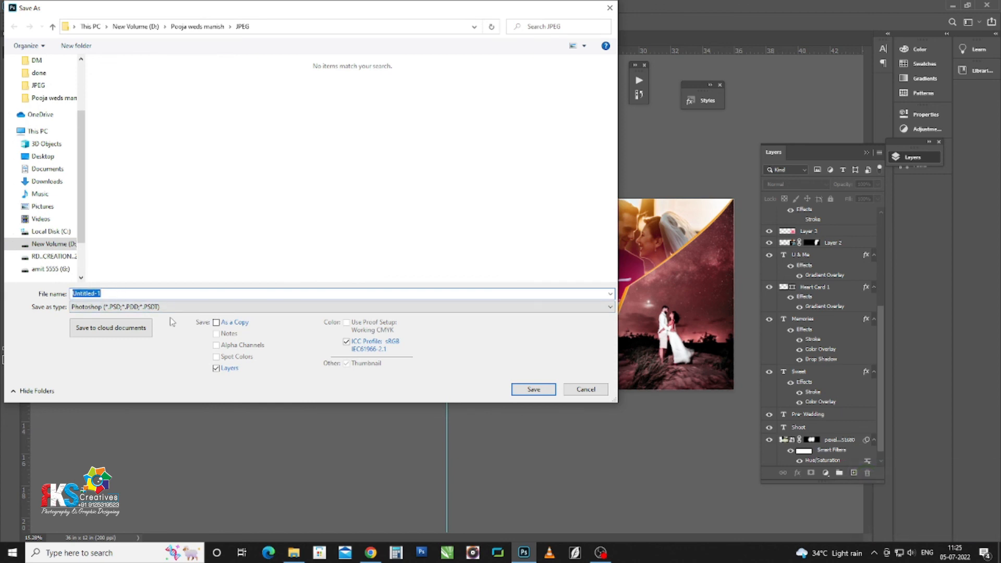
{"action": "type", "text": "pre"}
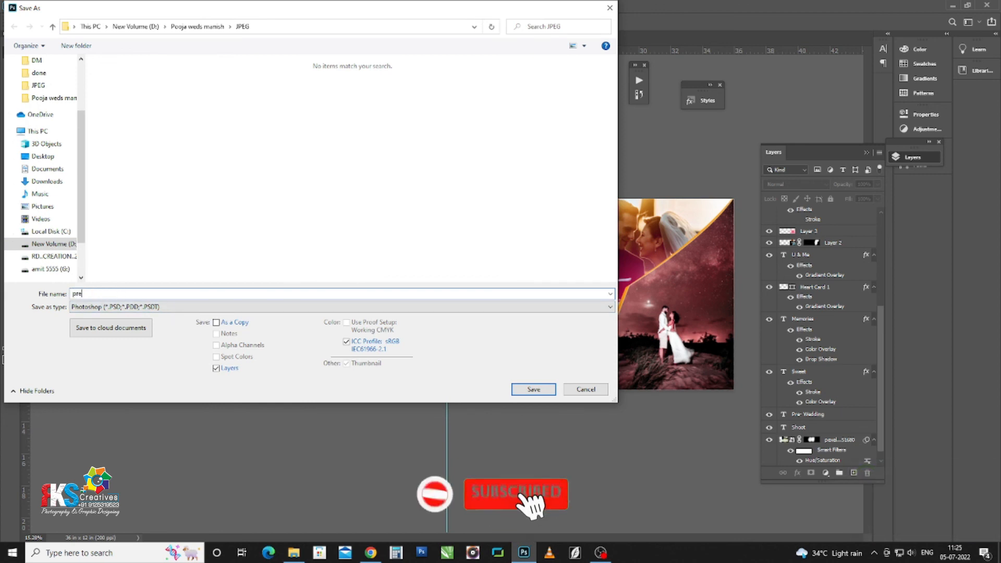
{"action": "type", "text": "-"}
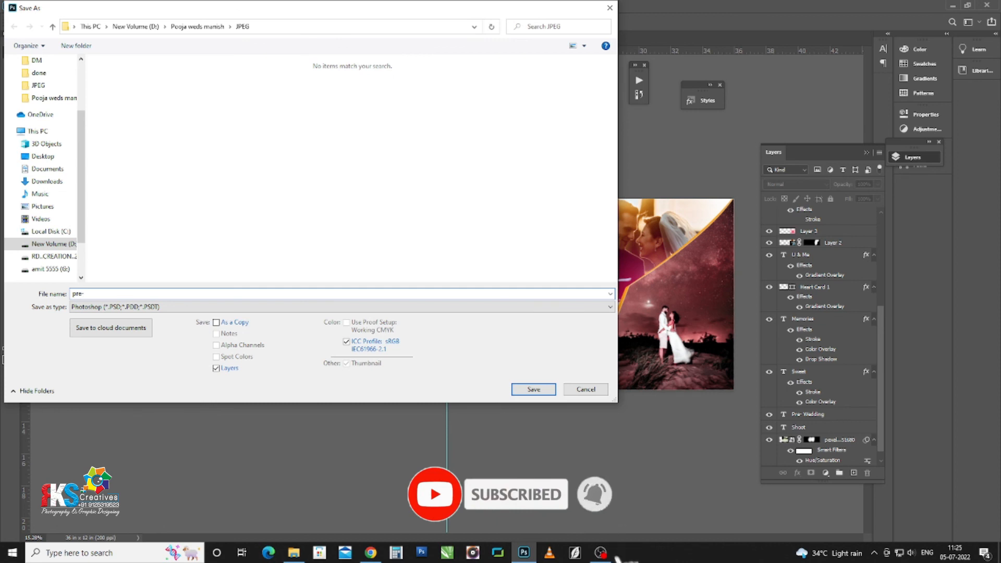
{"action": "type", "text": "wedding"}
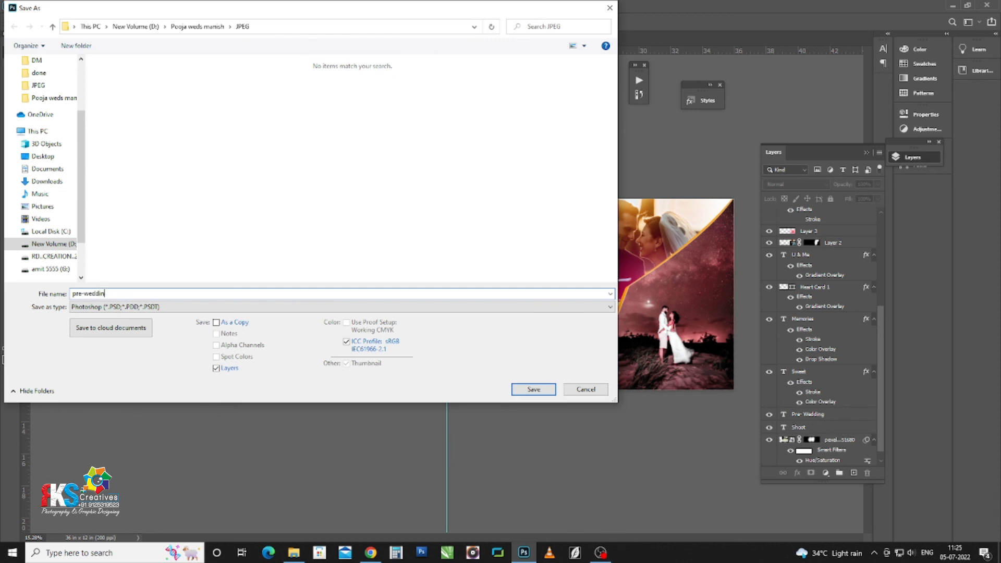
{"action": "left_click", "coordinate": [542, 394]}
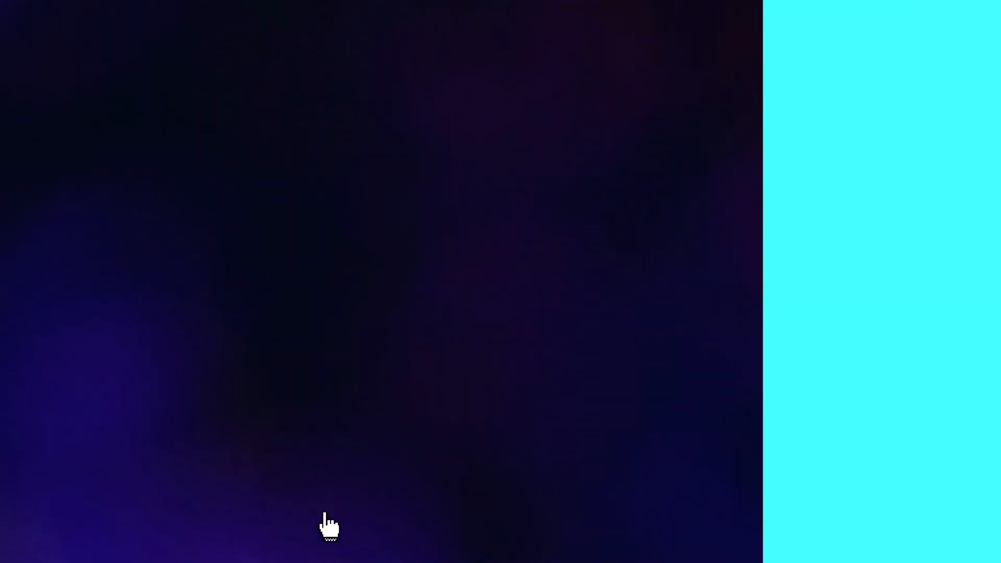